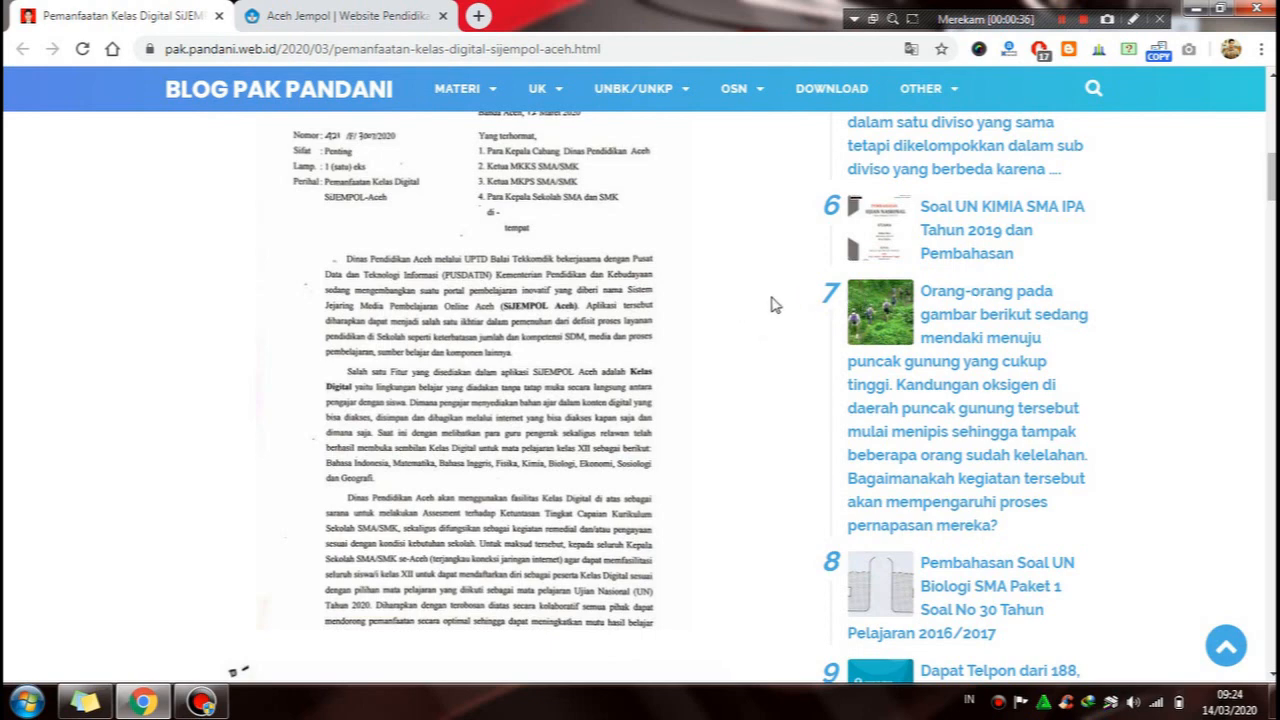
- Open the belajar.kemdikbud.go.id/sijempolaceh link in a new tab, closing the old Aceh Jempol tab
scroll(658, 351, down, 1)
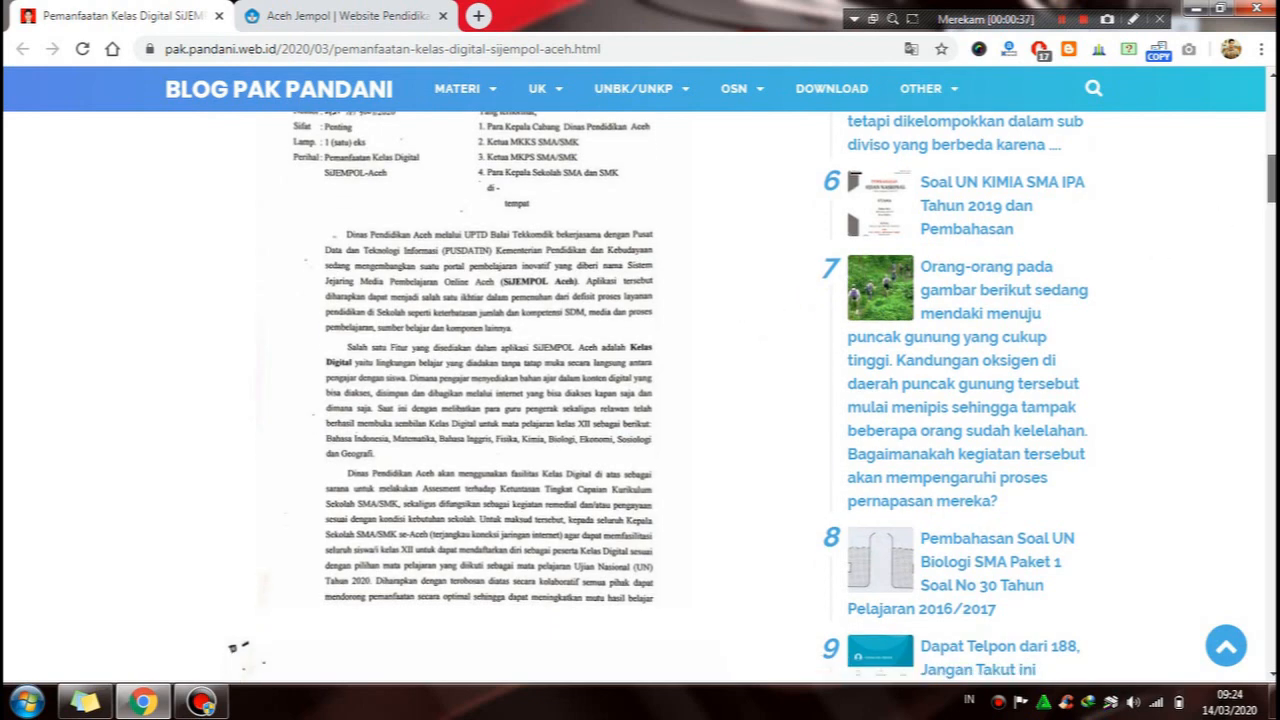
scroll(658, 399, down, 2)
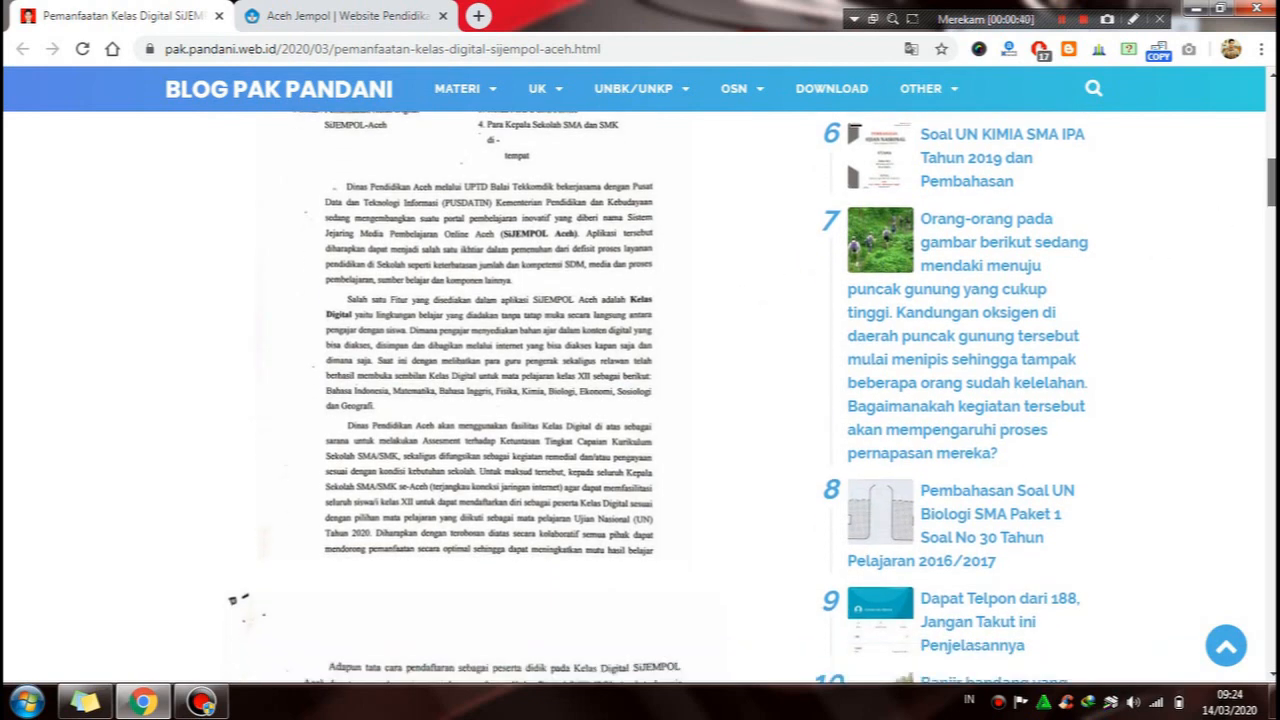
scroll(652, 398, down, 5)
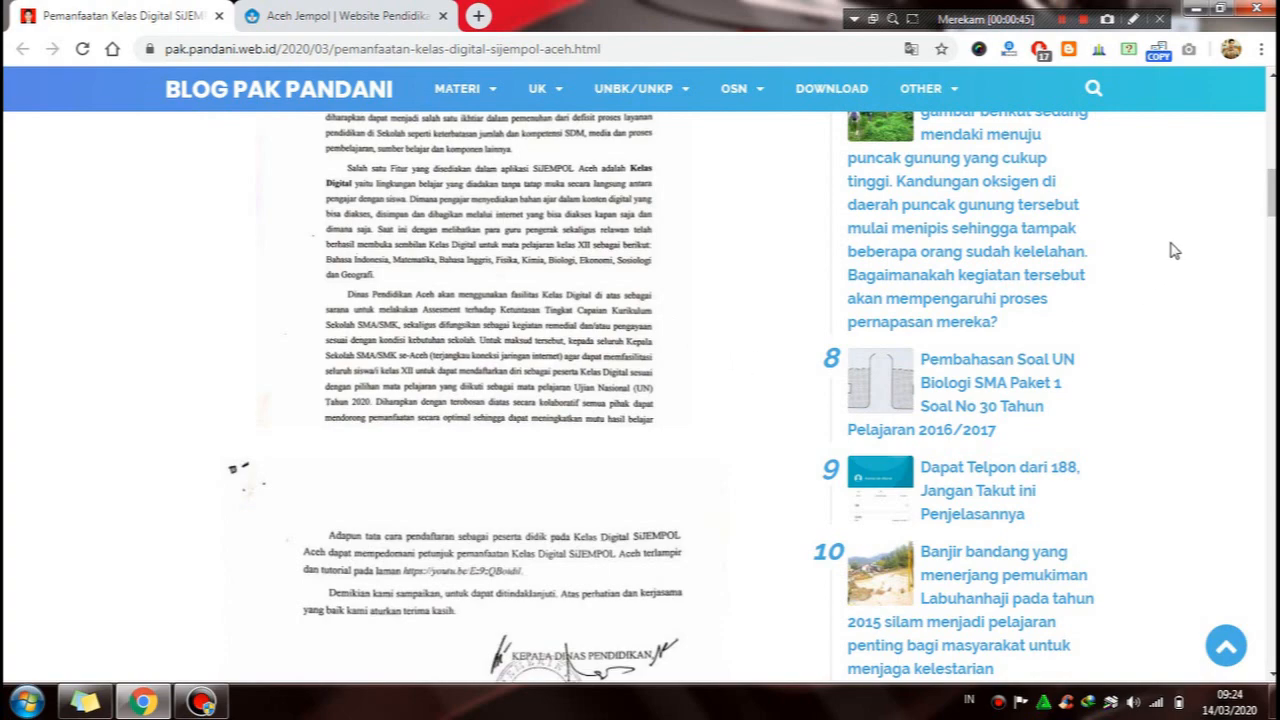
drag(1272, 194, 1272, 154)
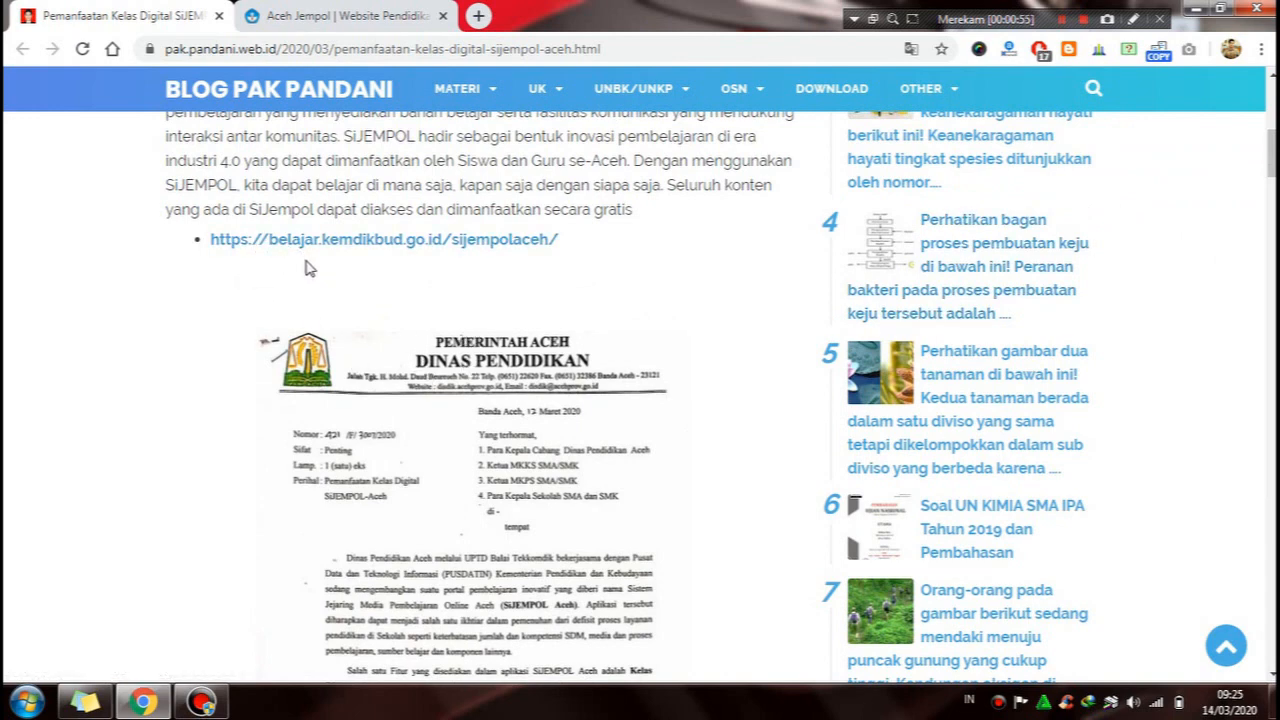
right_click(460, 240)
click(477, 253)
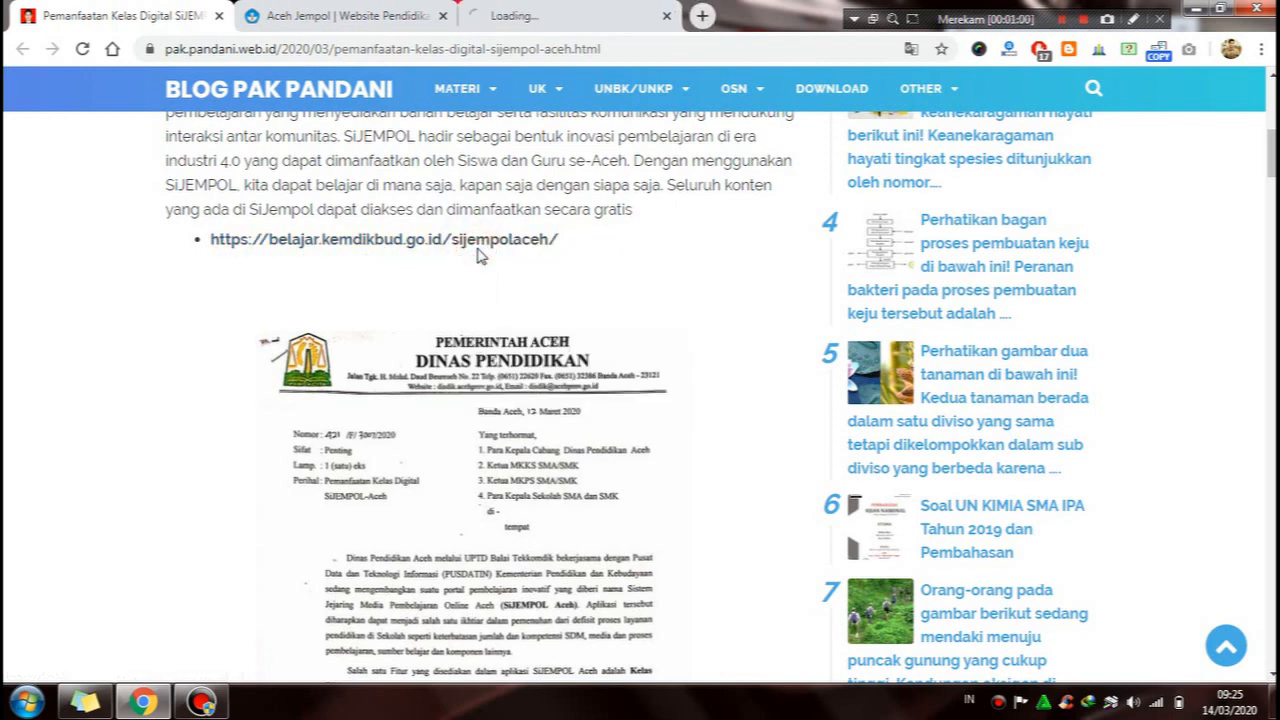
click(443, 16)
click(377, 14)
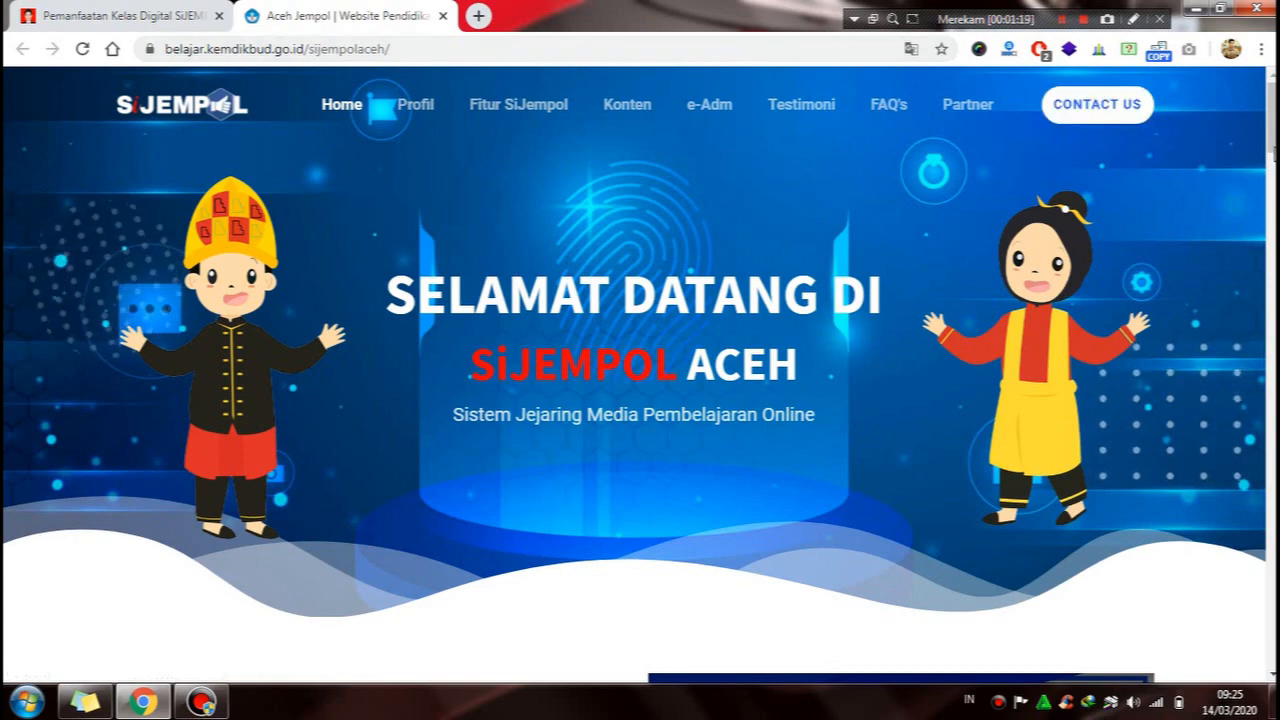
- Scroll through the portal's 'Apa itu SiJEMPOL ACEH' introduction
scroll(640, 376, down, 3)
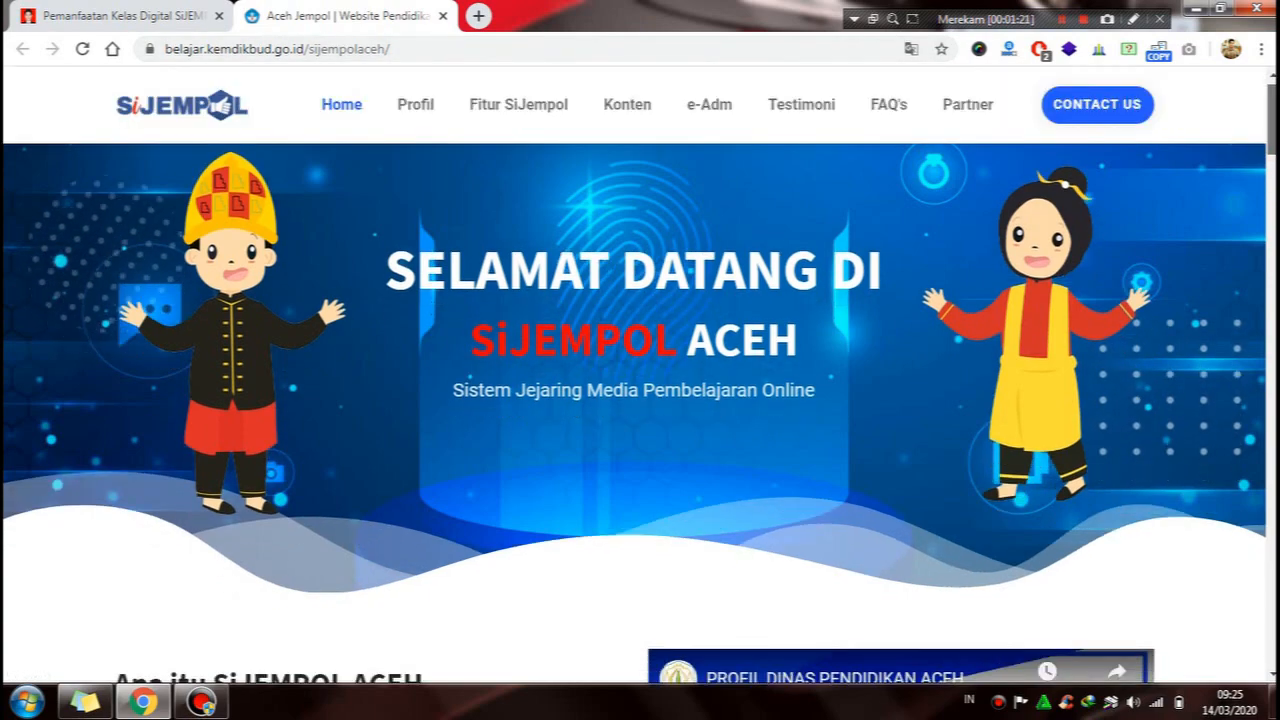
scroll(640, 376, up, 3)
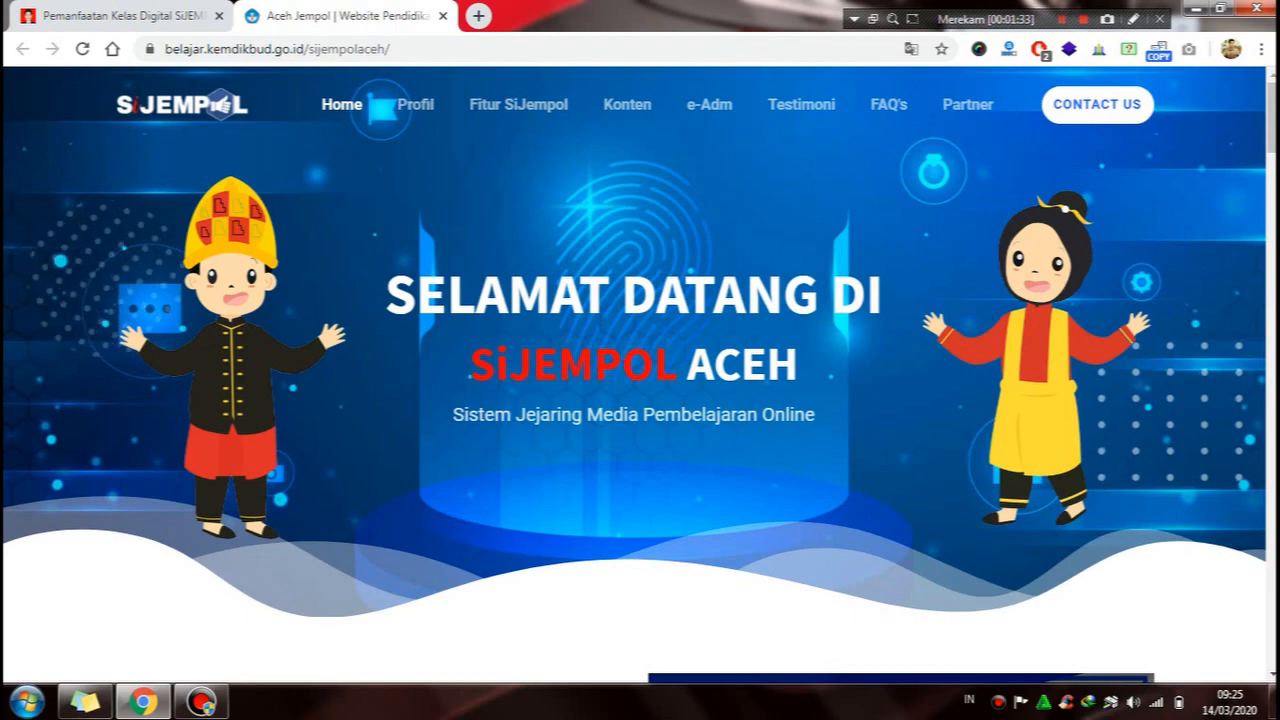
scroll(268, 207, down, 1)
scroll(512, 322, down, 4)
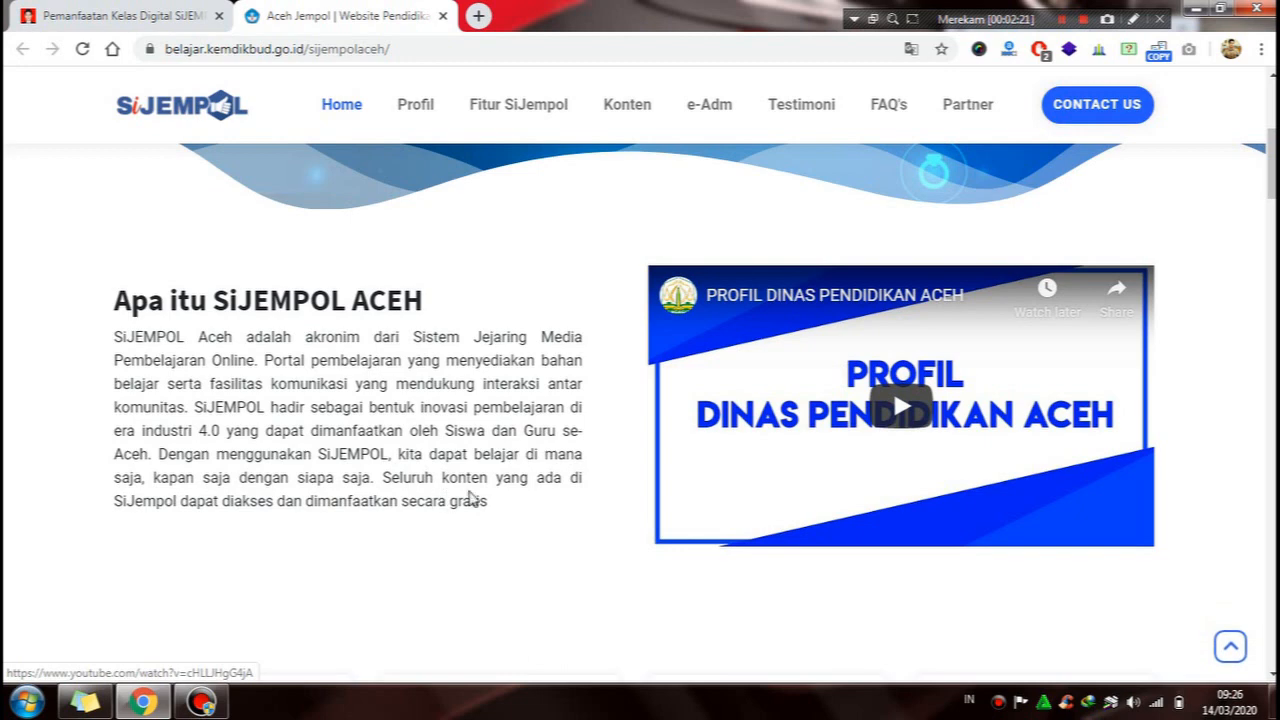
scroll(427, 458, down, 1)
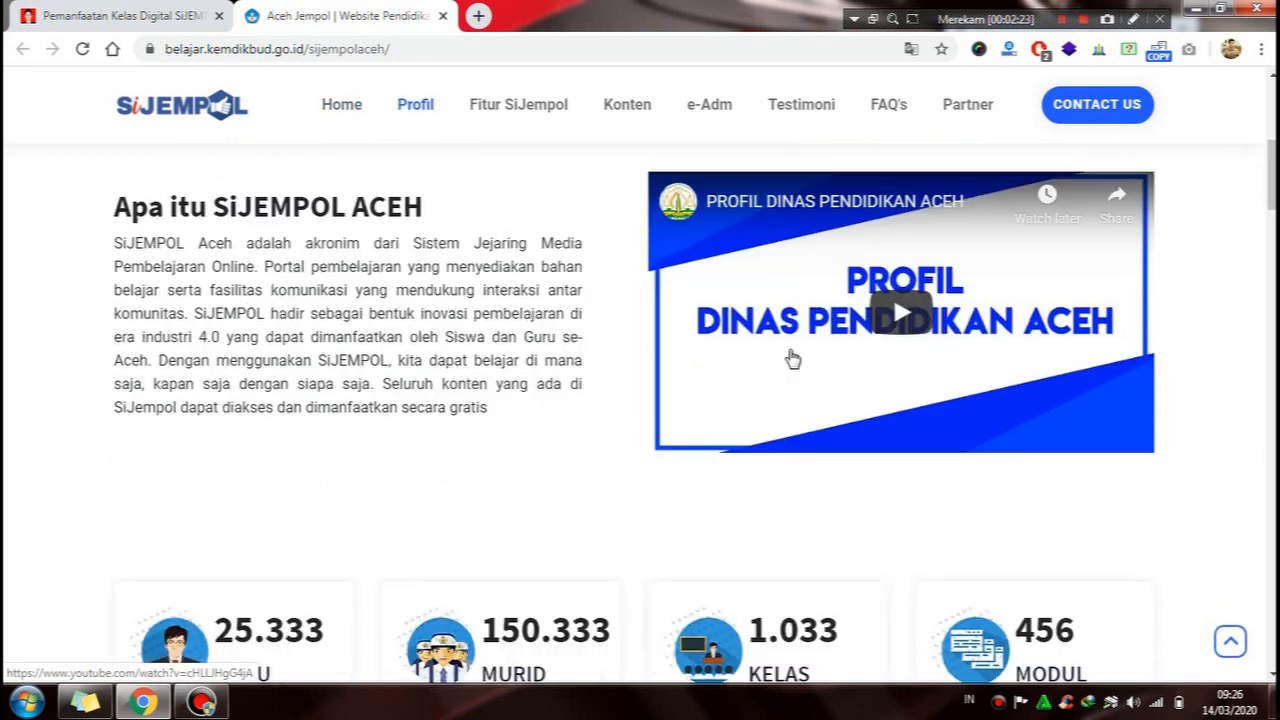
scroll(893, 293, down, 3)
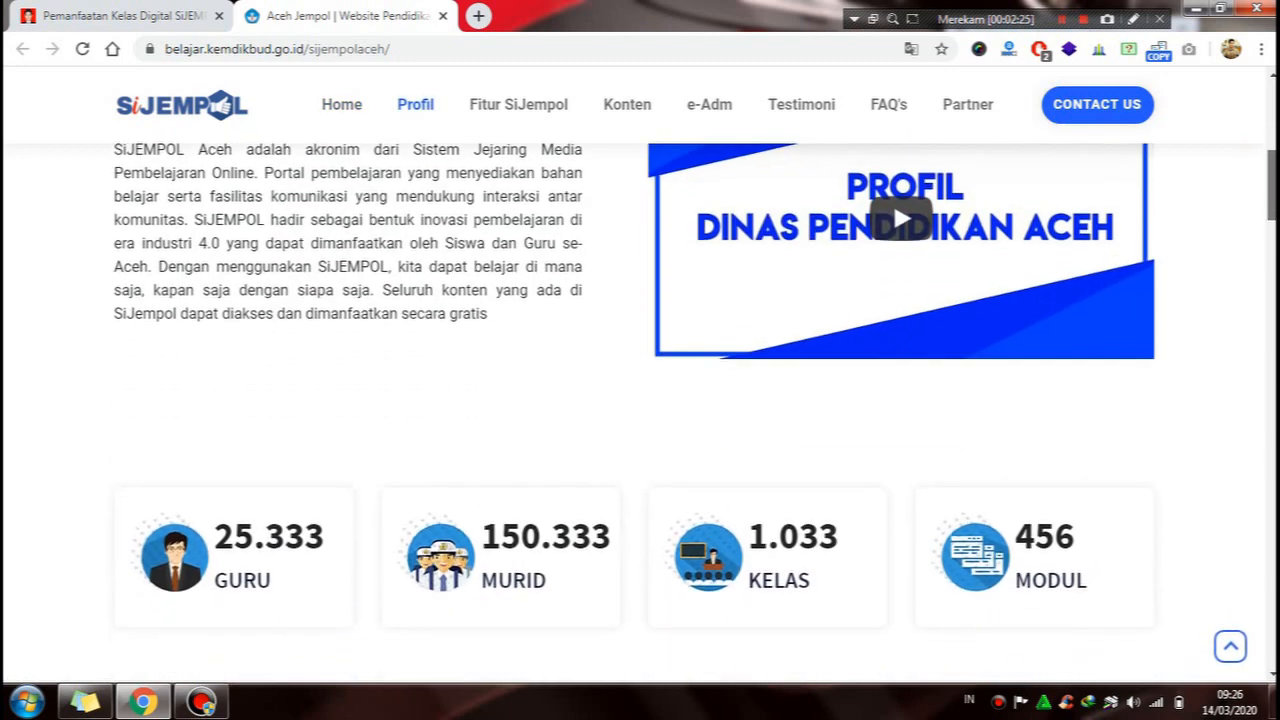
scroll(695, 413, down, 1)
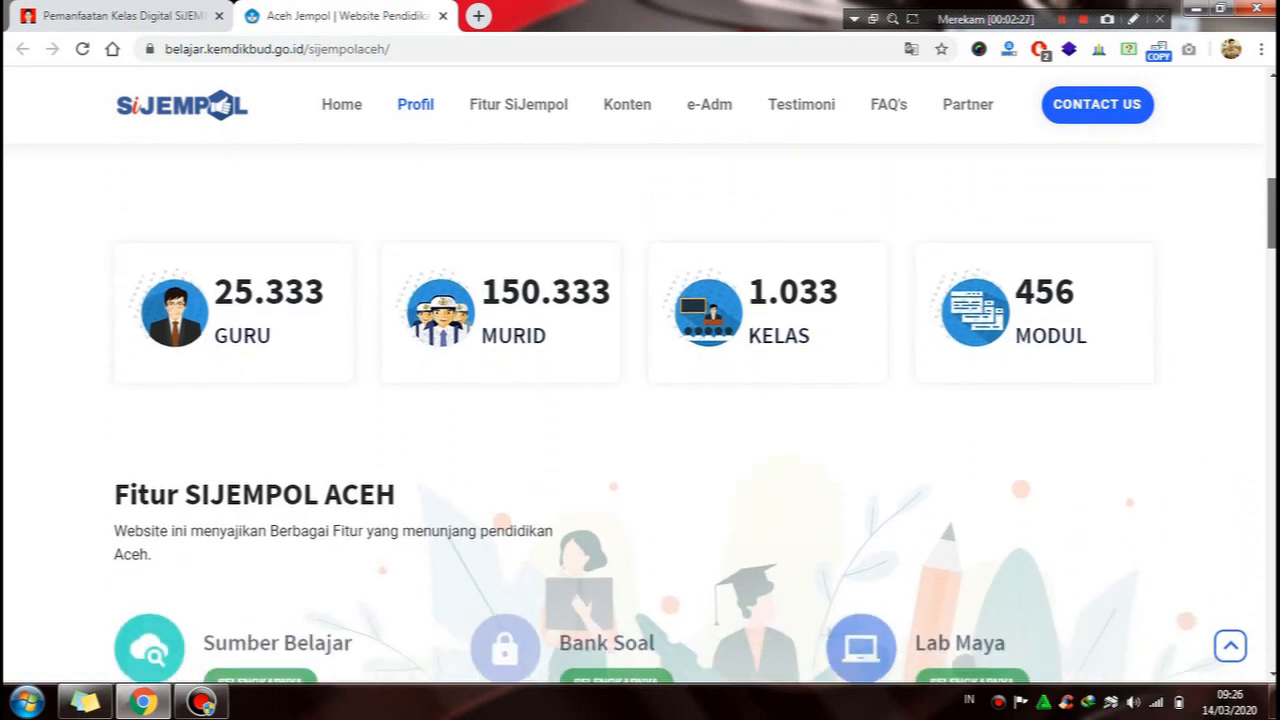
scroll(640, 400, down, 1)
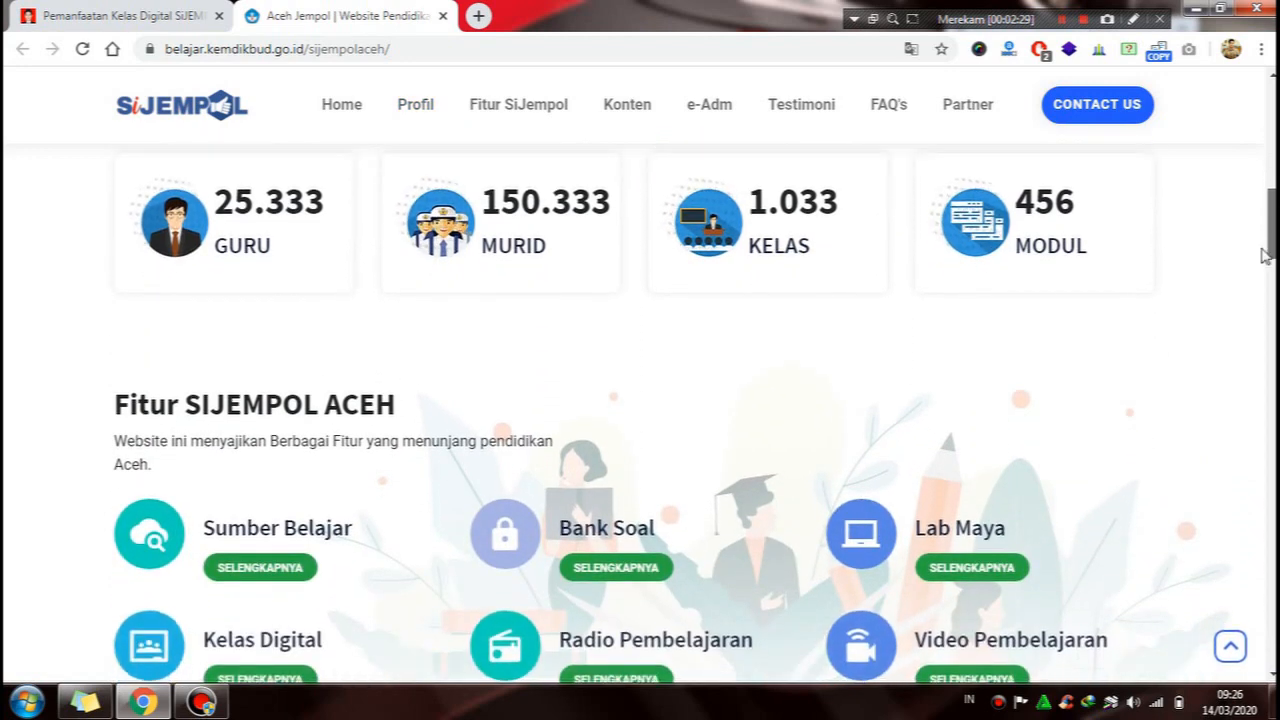
scroll(551, 329, up, 1)
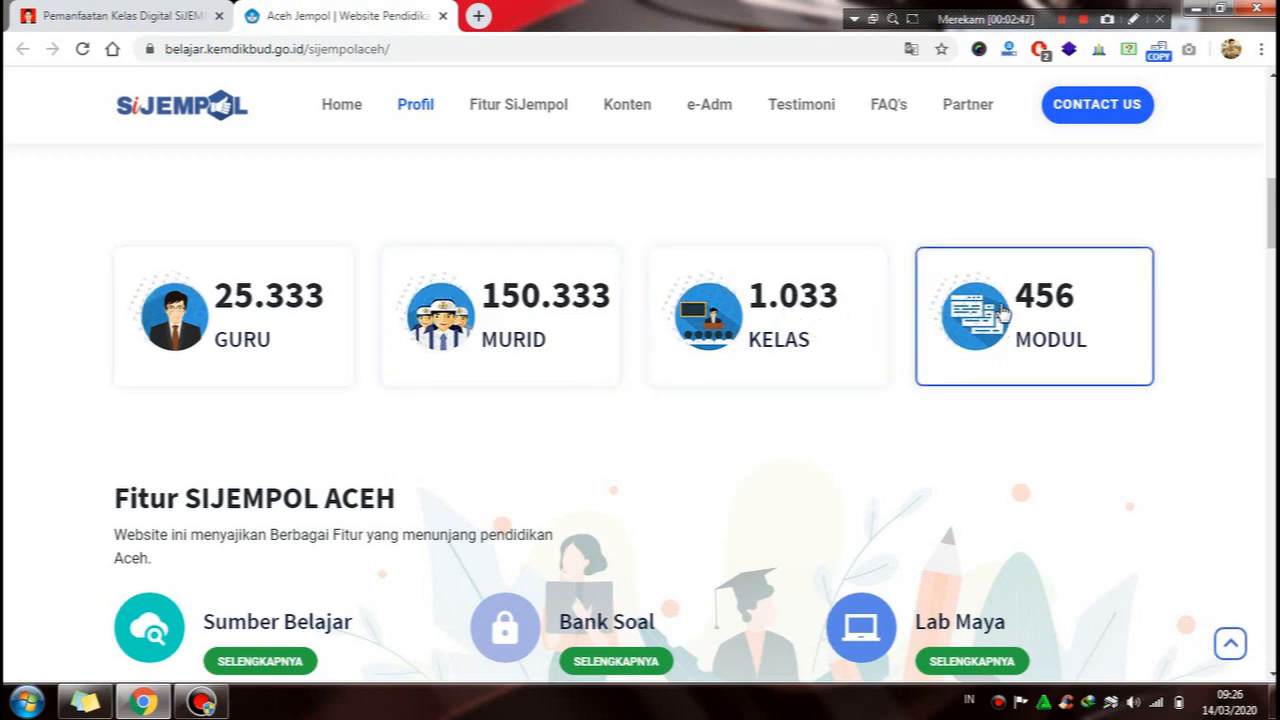
scroll(1035, 315, down, 2)
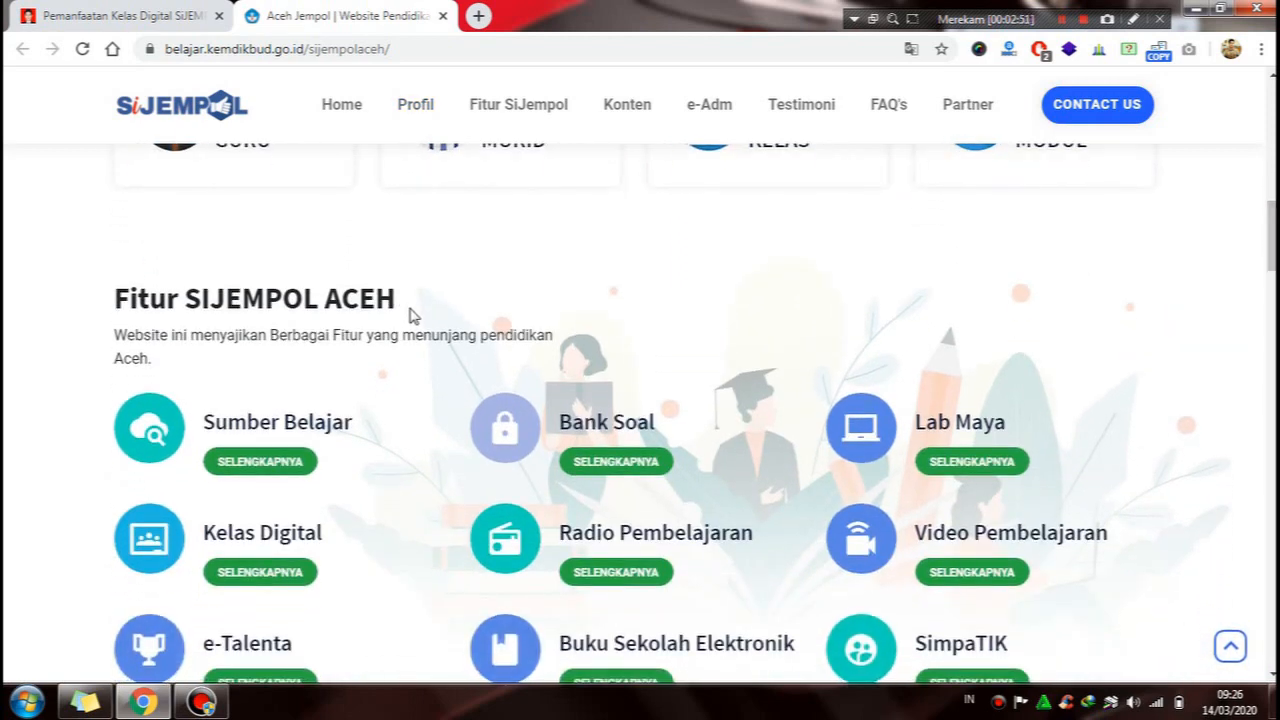
scroll(400, 320, down, 1)
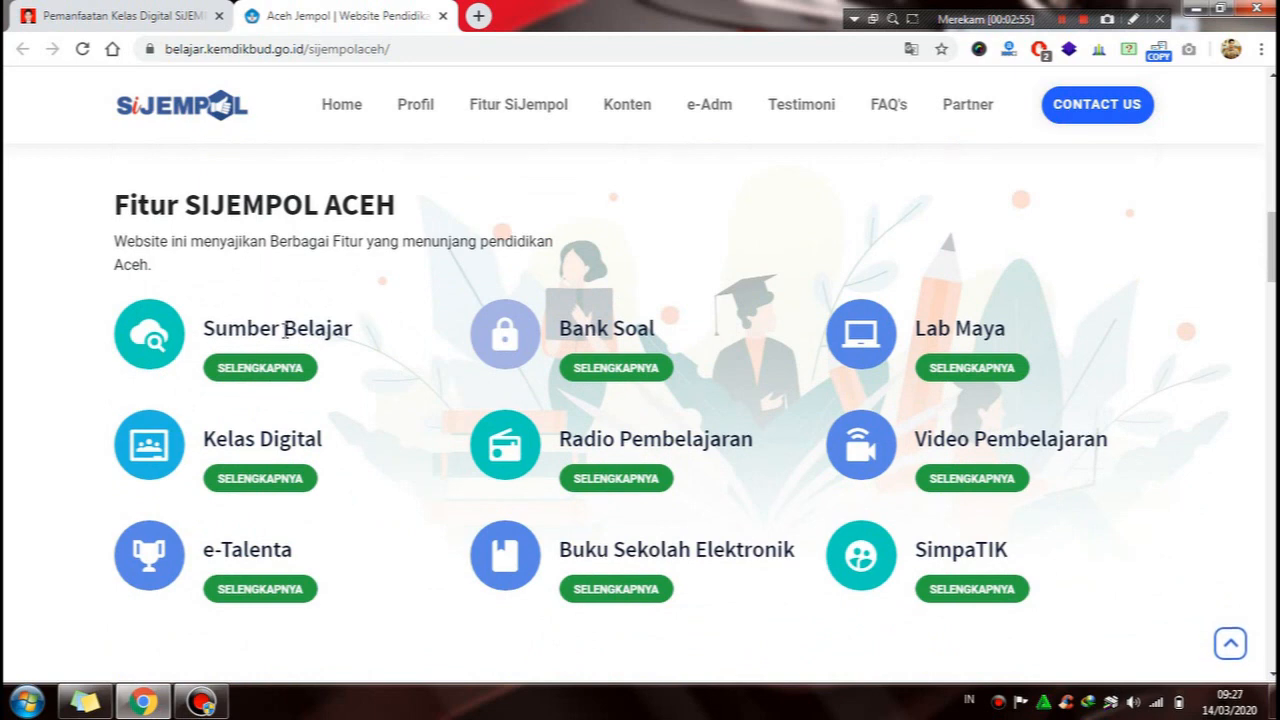
scroll(320, 445, down, 1)
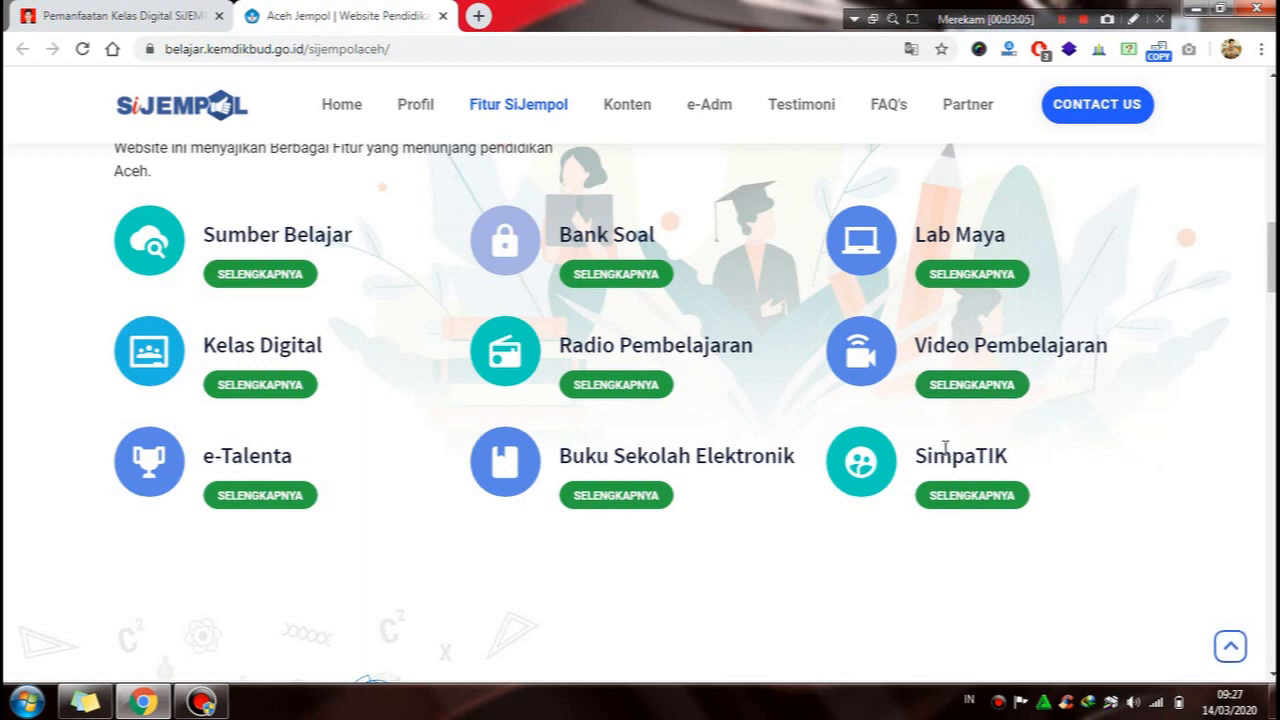
scroll(1026, 457, down, 2)
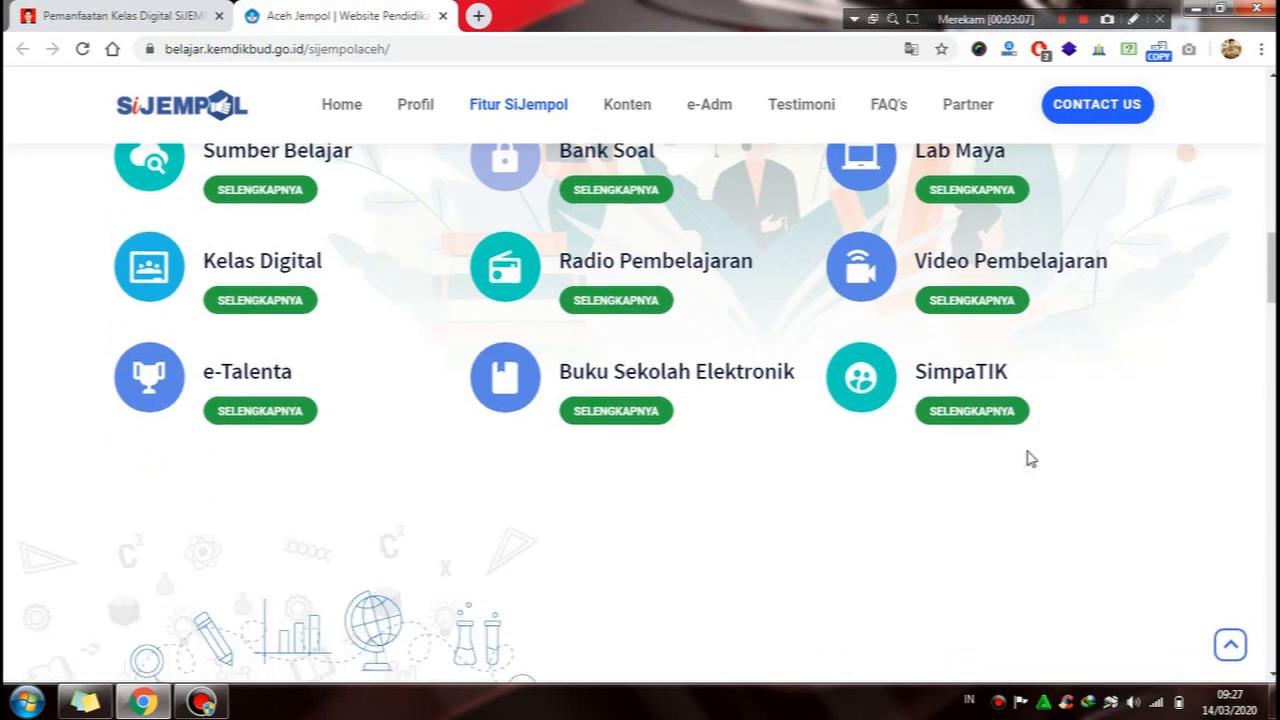
scroll(629, 434, down, 3)
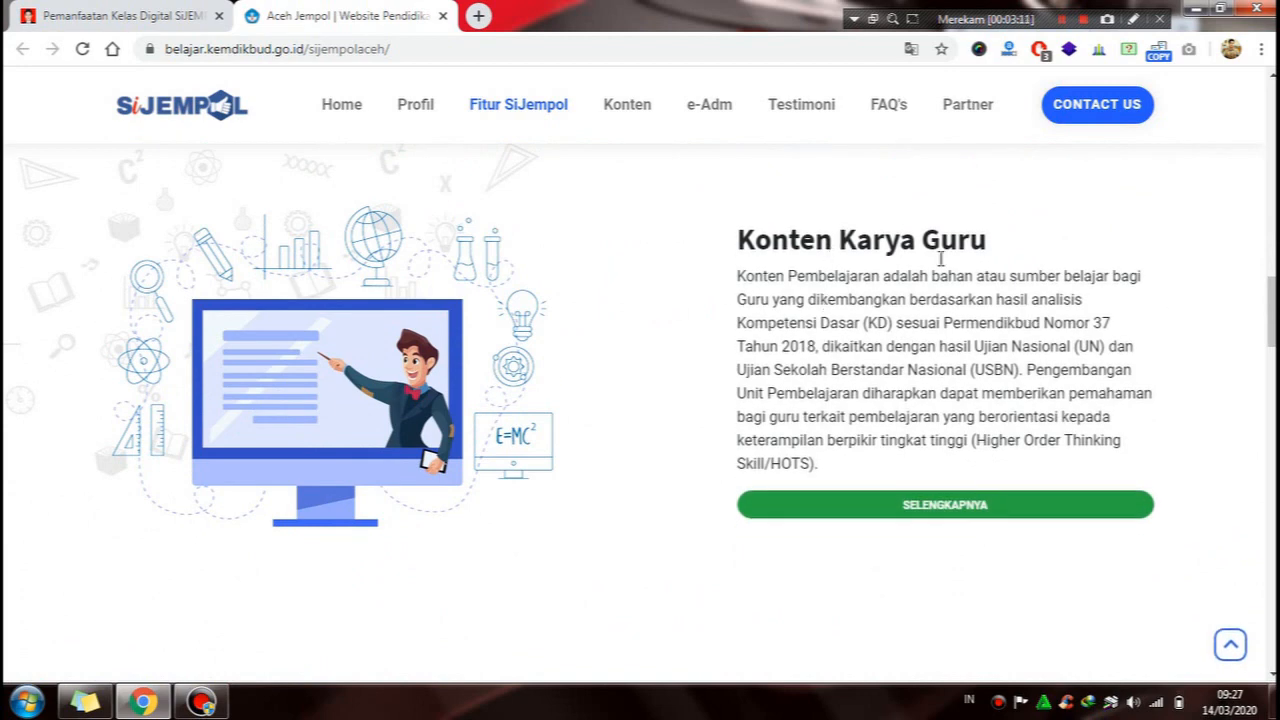
- Scroll down to the KONTAK KAMI footer, then drag back up to the welcome banner
scroll(760, 320, down, 4)
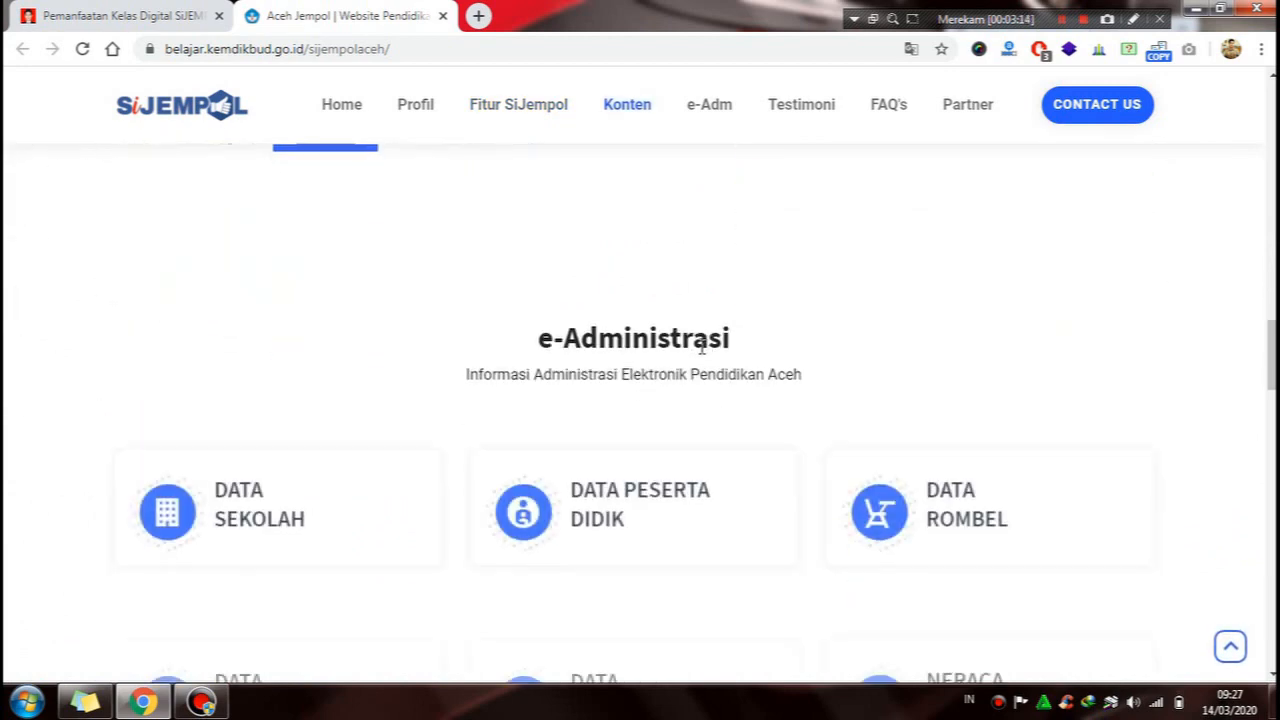
scroll(701, 347, down, 1)
scroll(317, 371, down, 1)
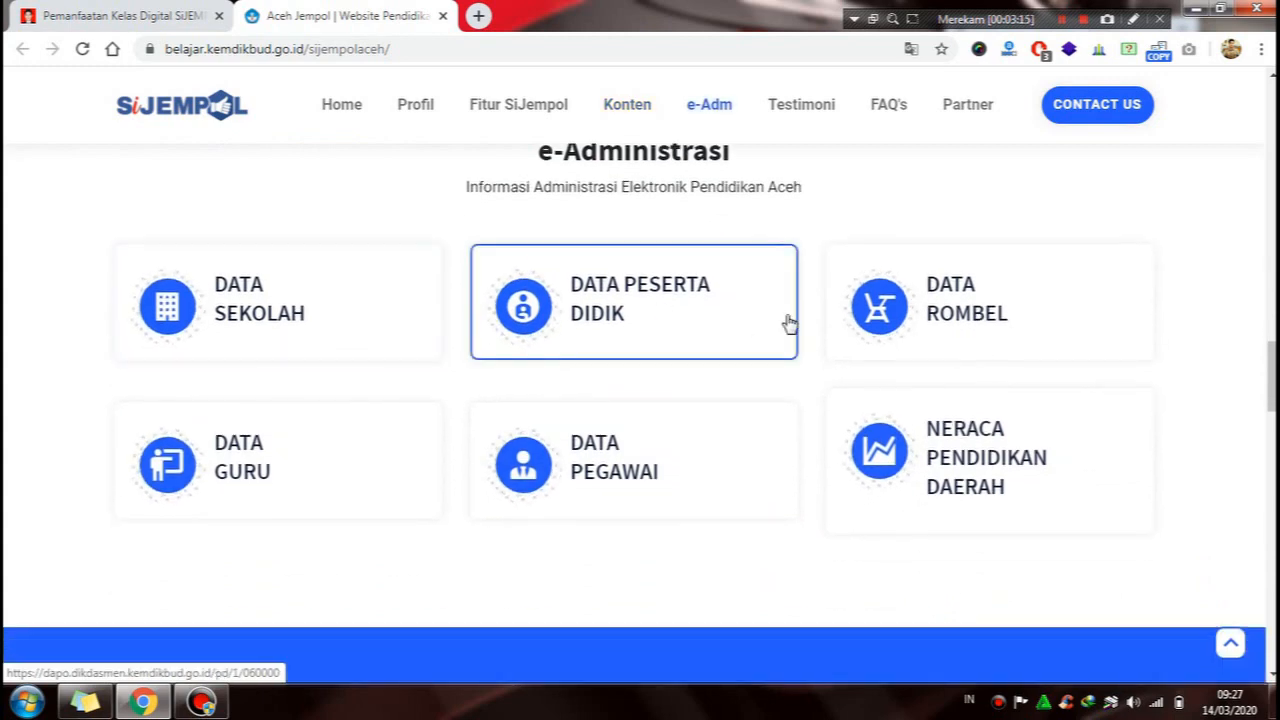
scroll(307, 466, down, 1)
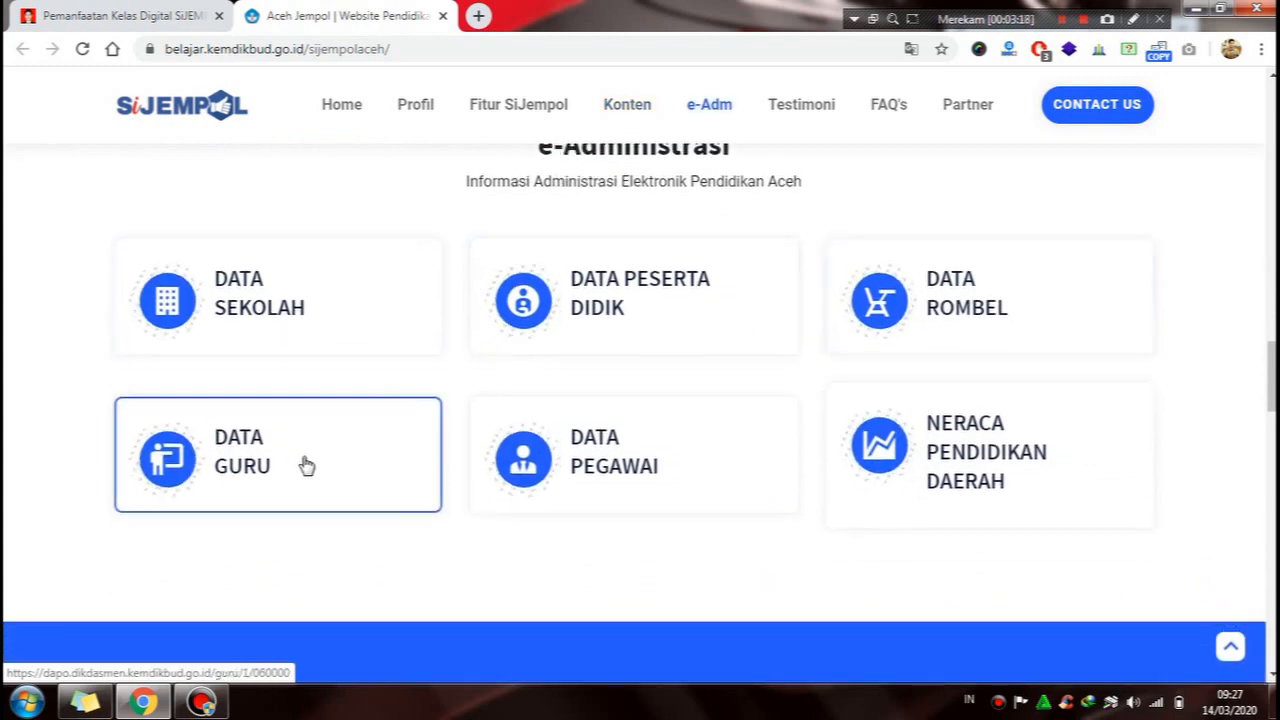
scroll(826, 449, down, 2)
scroll(717, 433, down, 2)
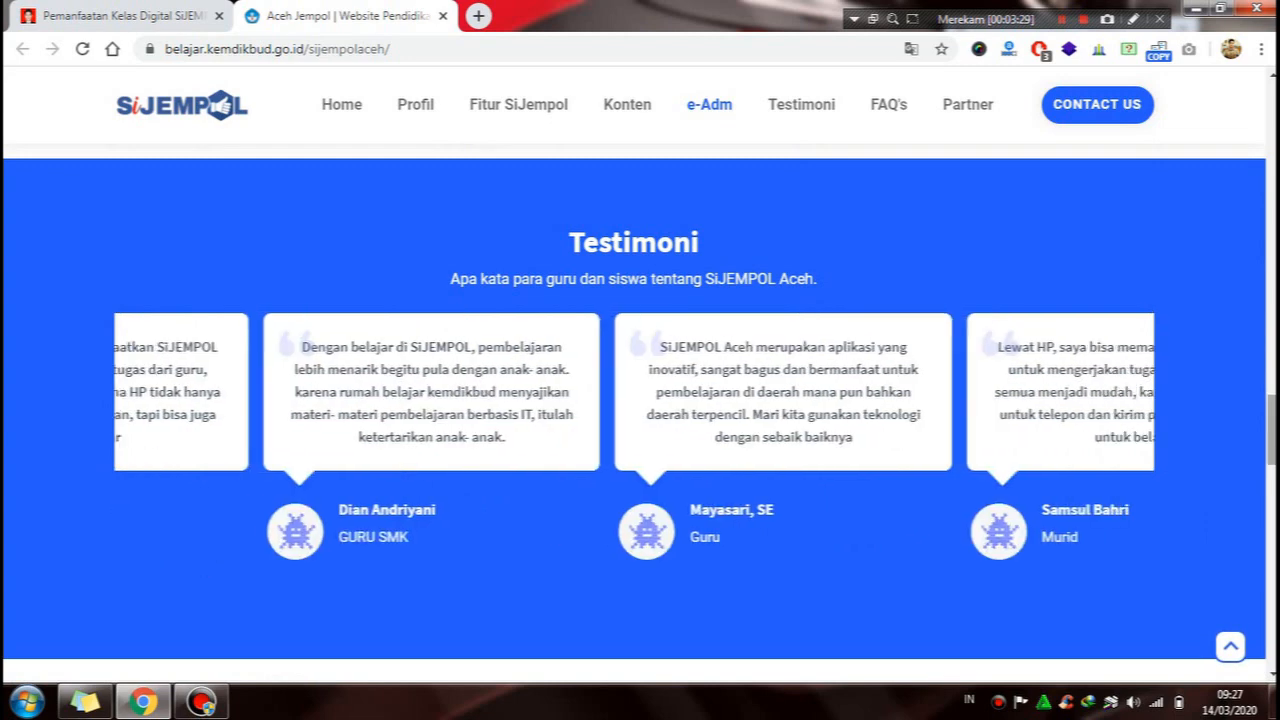
scroll(713, 525, down, 5)
scroll(665, 414, down, 2)
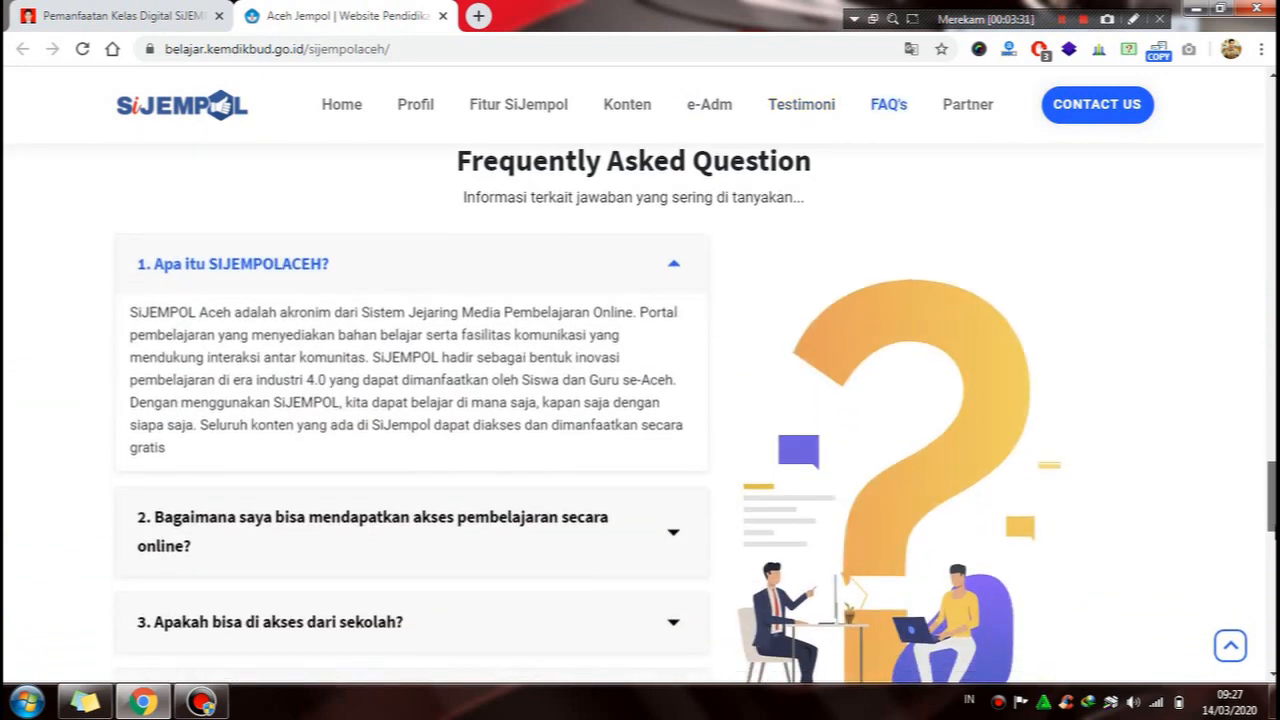
scroll(665, 414, up, 1)
scroll(640, 415, down, 3)
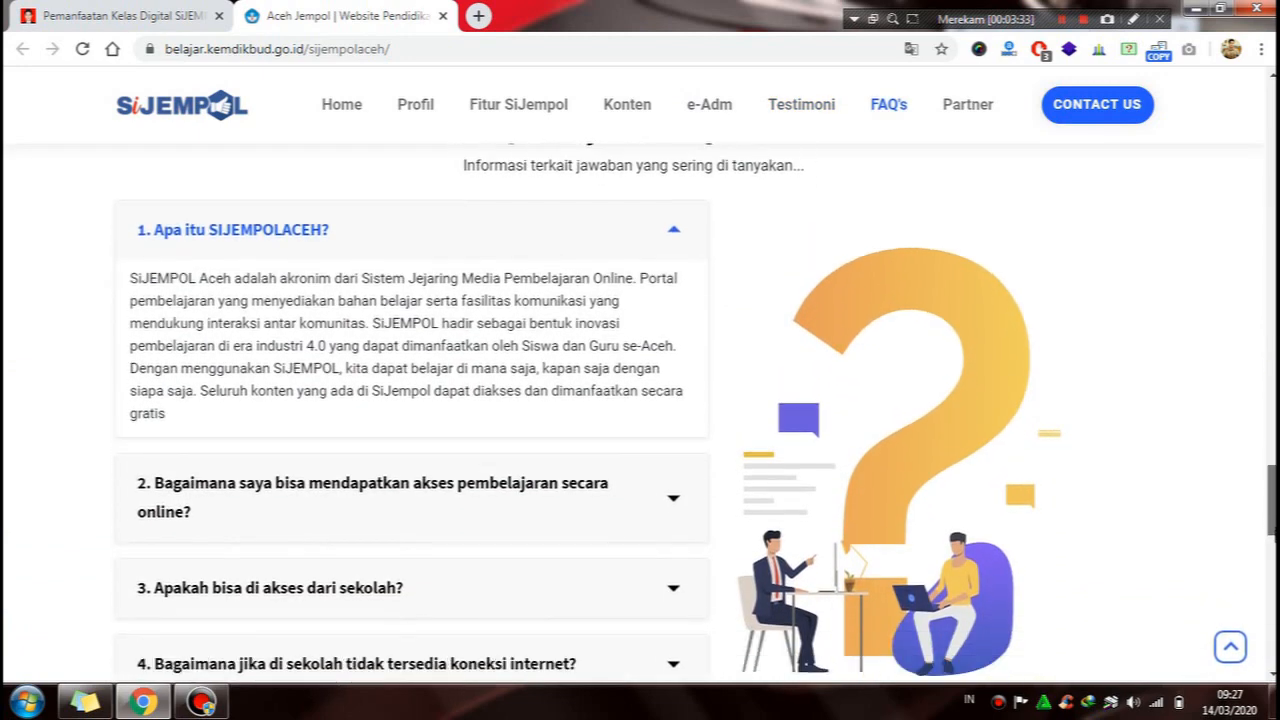
scroll(640, 415, down, 4)
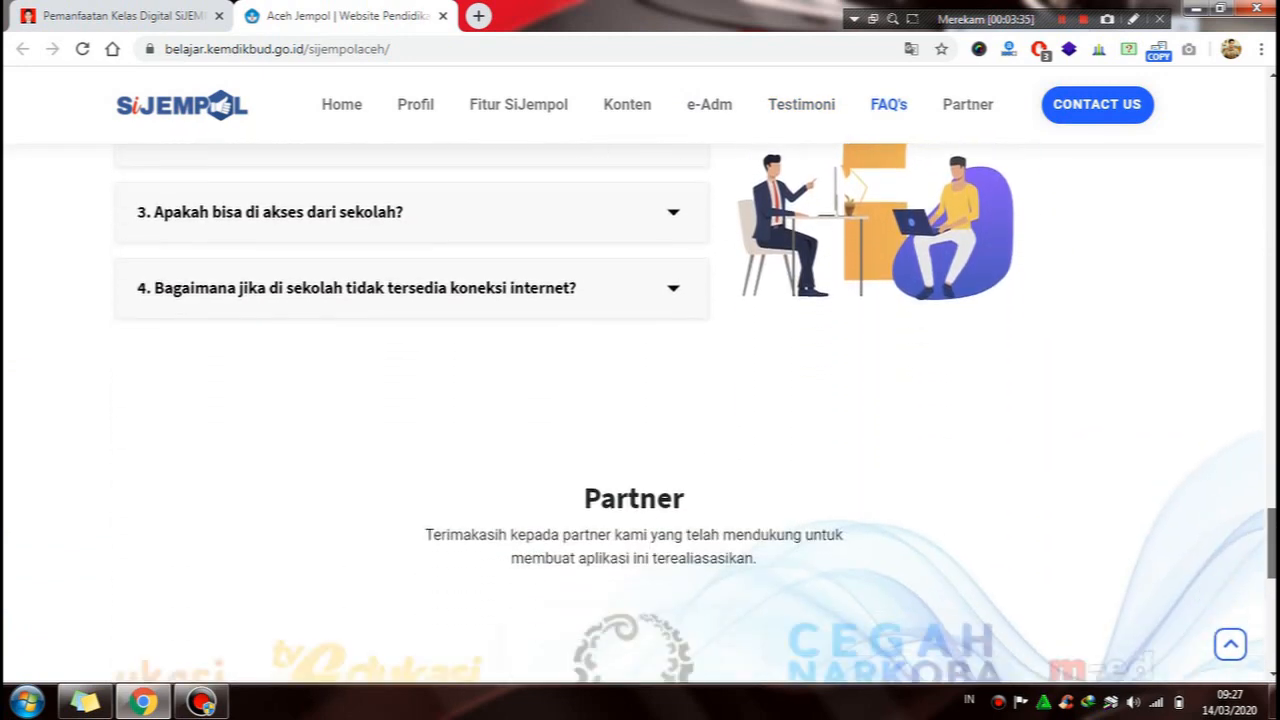
scroll(640, 415, down, 1)
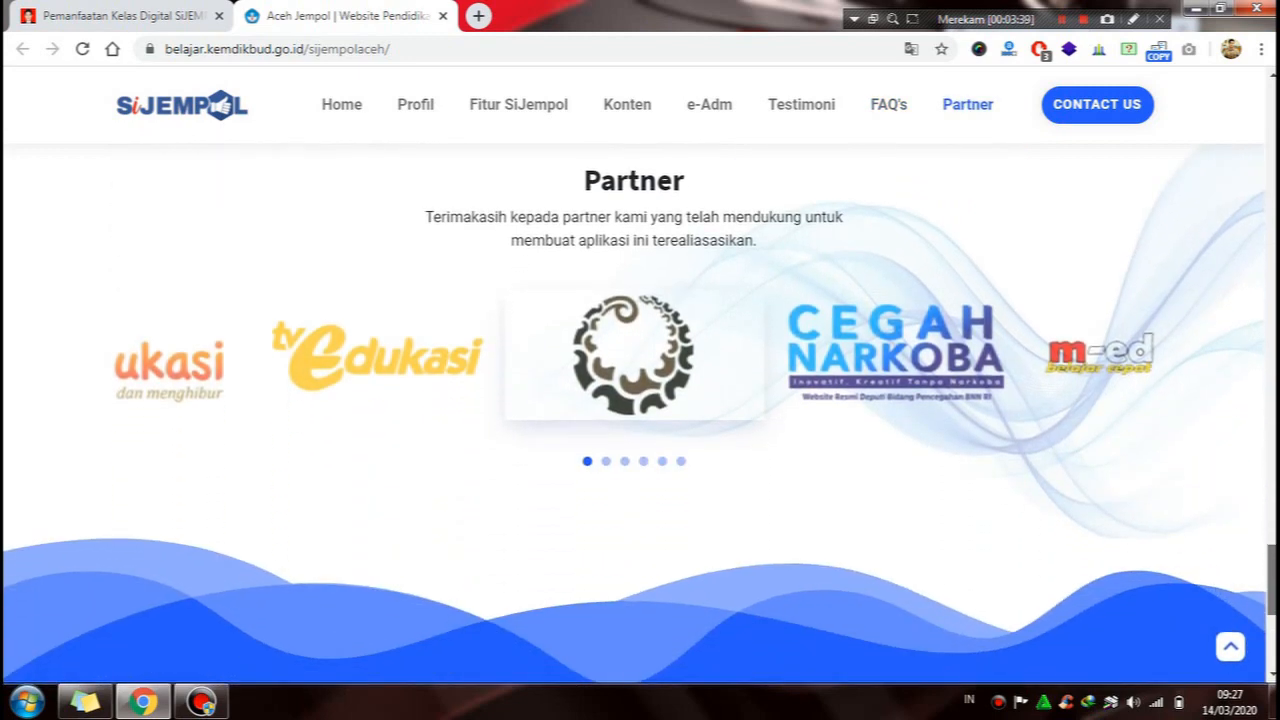
scroll(1140, 366, down, 1)
scroll(1140, 366, down, 3)
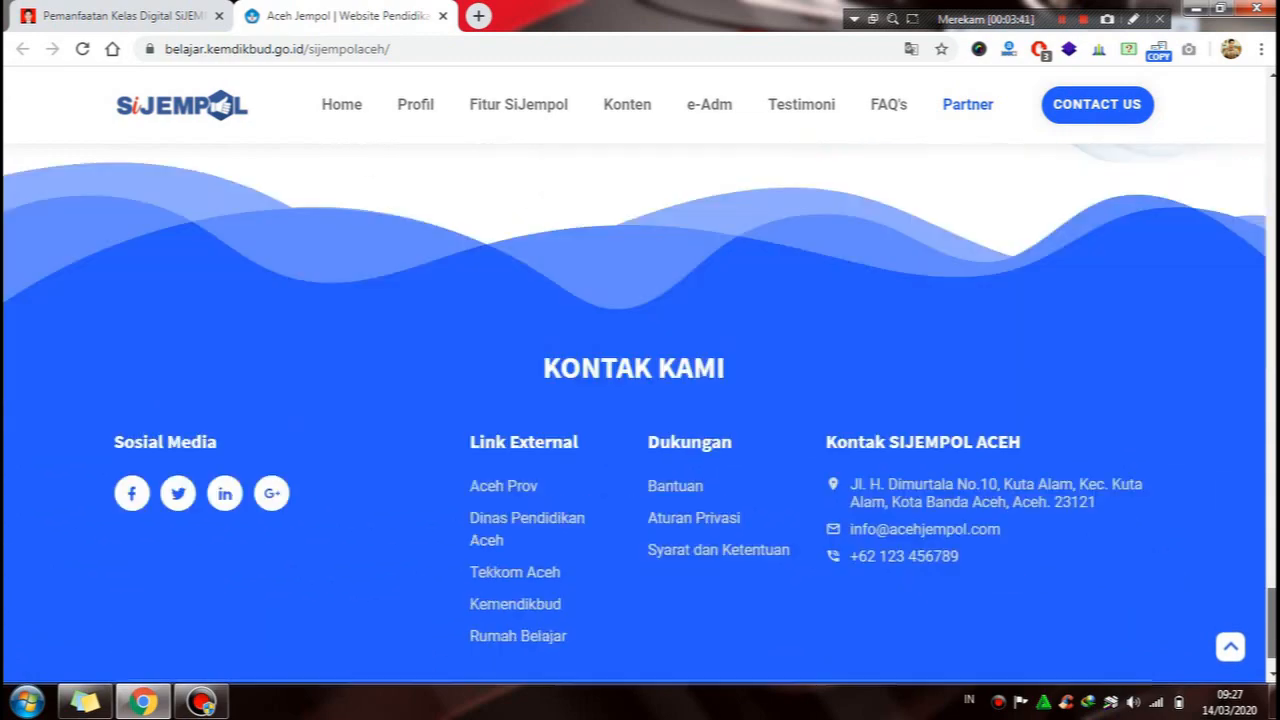
drag(1272, 612, 1271, 104)
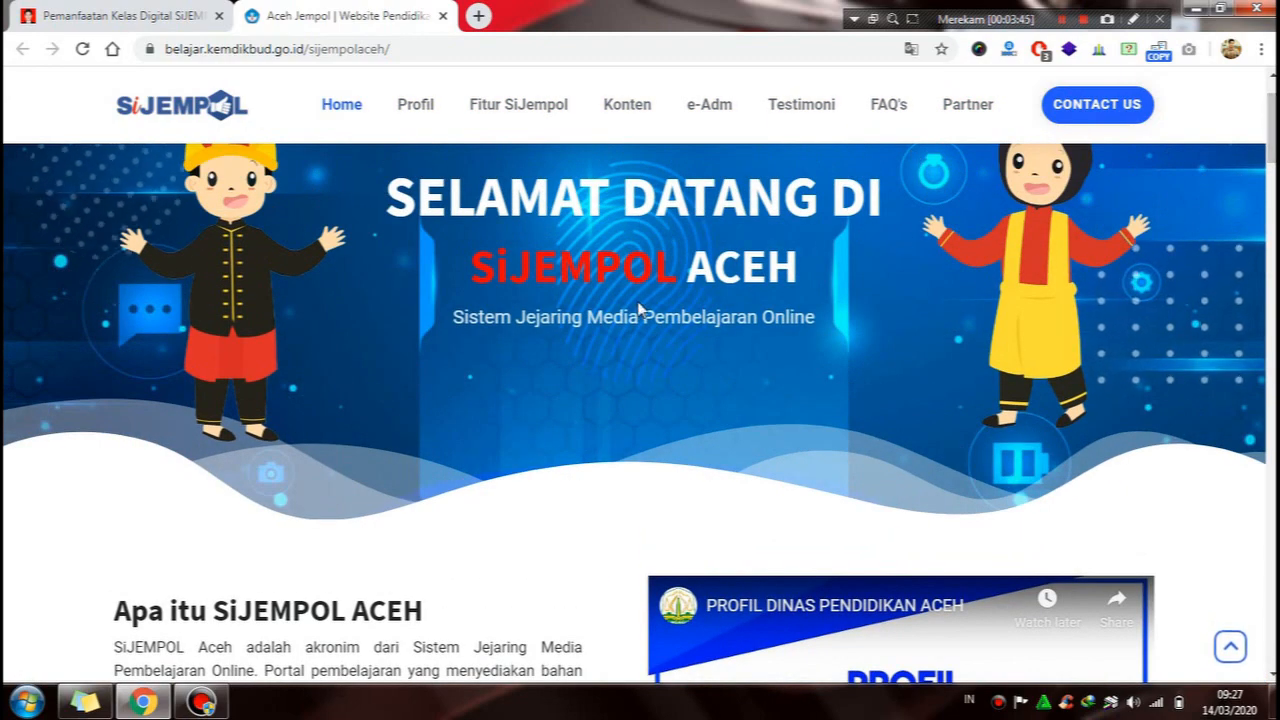
- Scroll down to the Fitur SIJEMPOL ACEH section showing Kelas Digital
scroll(640, 310, down, 9)
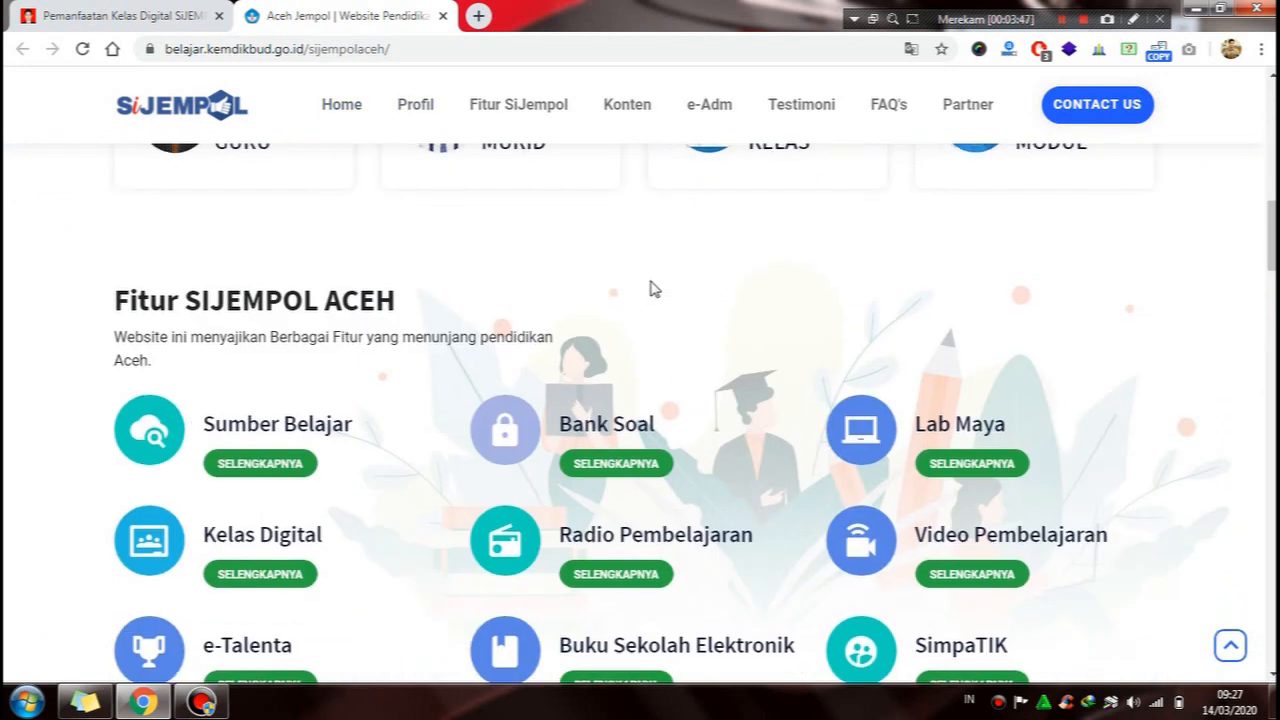
scroll(652, 288, down, 1)
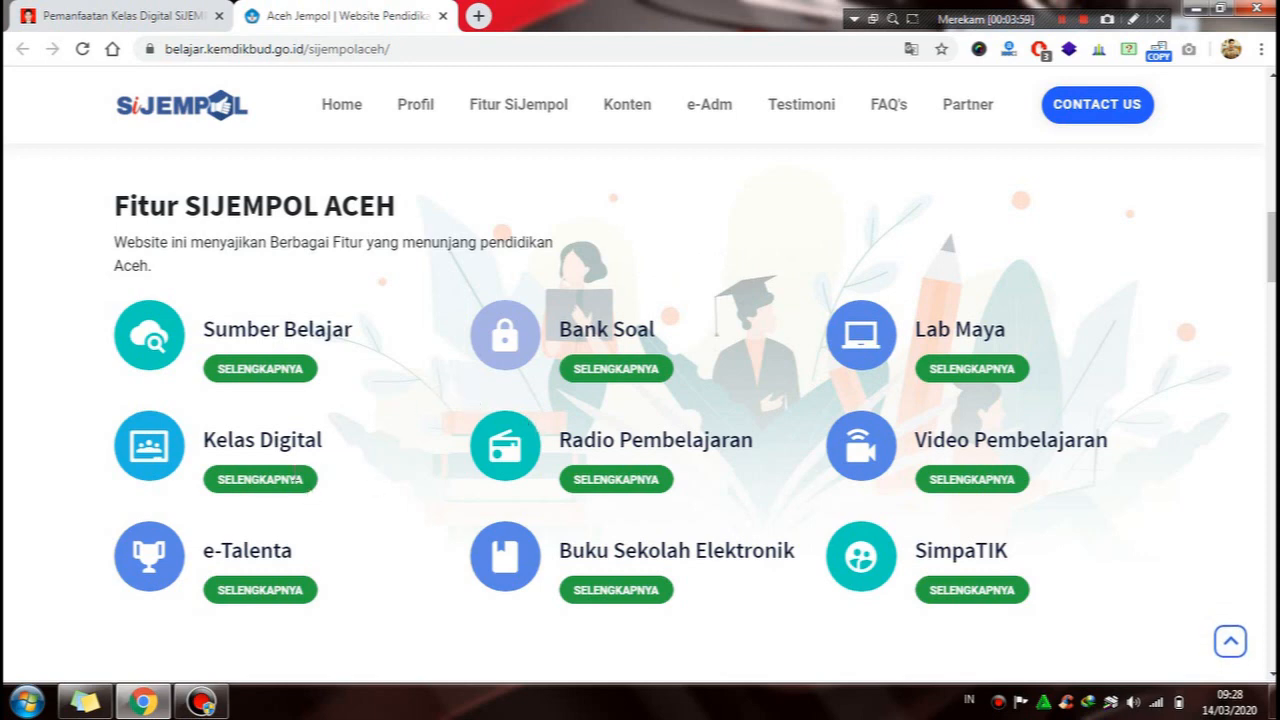
scroll(280, 515, down, 1)
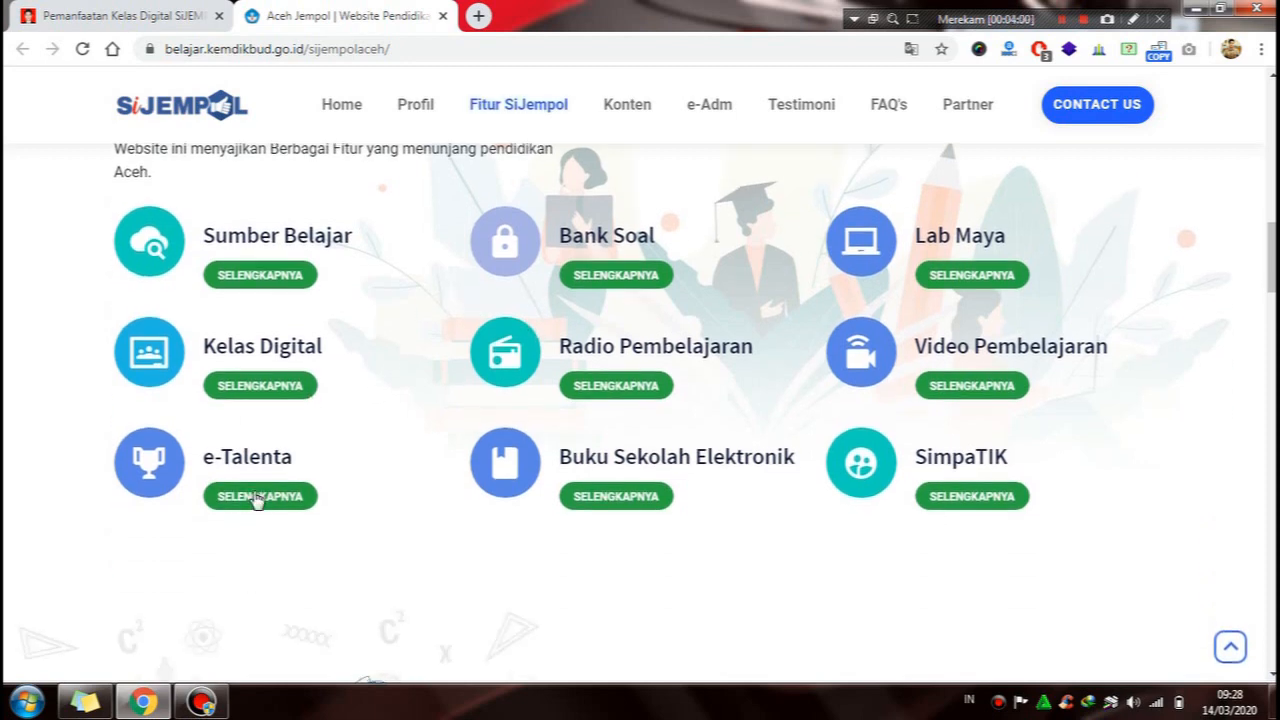
- Open Kelas Digital via SELENGKAPNYA and go to its Daftar registration page
click(277, 395)
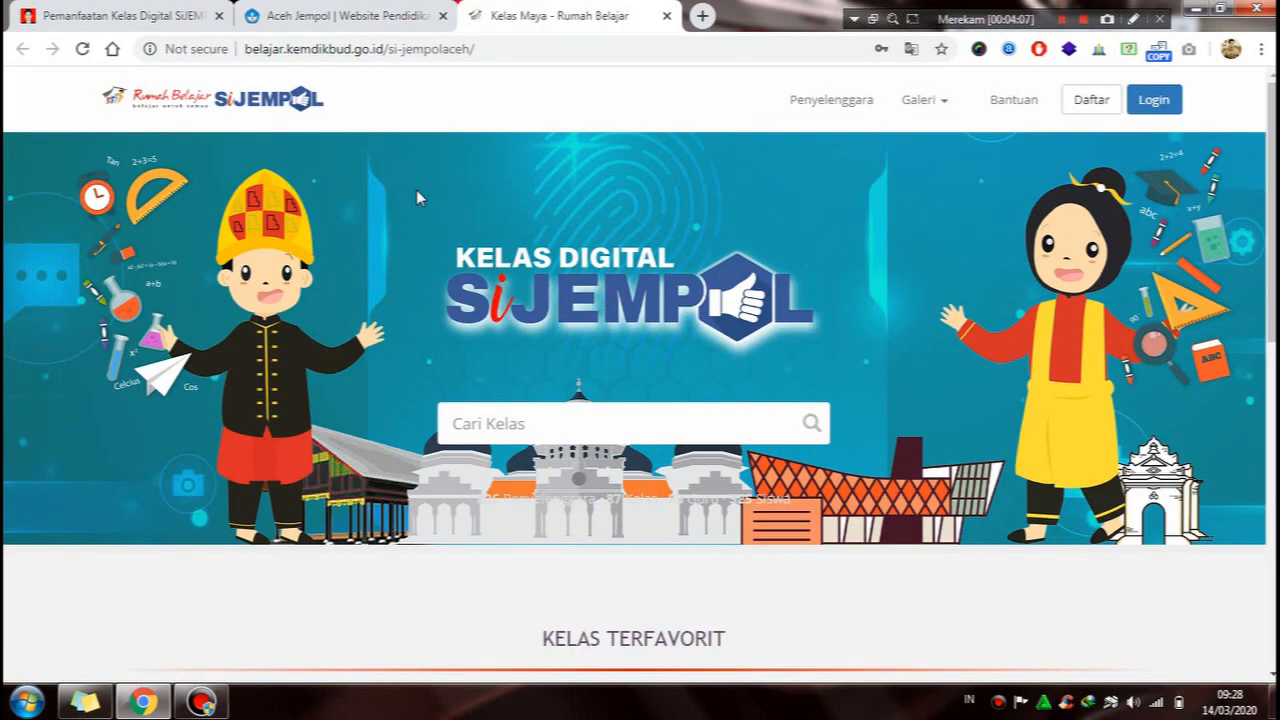
scroll(660, 320, down, 1)
scroll(660, 320, up, 1)
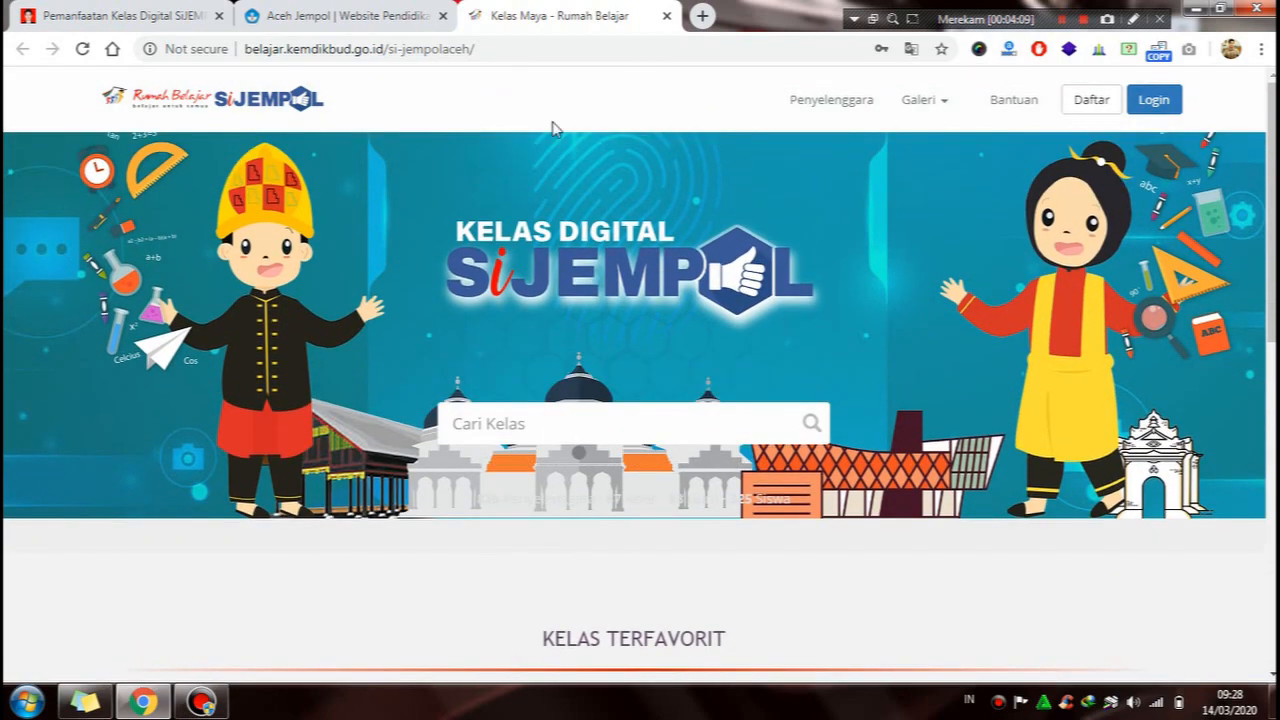
scroll(766, 266, down, 1)
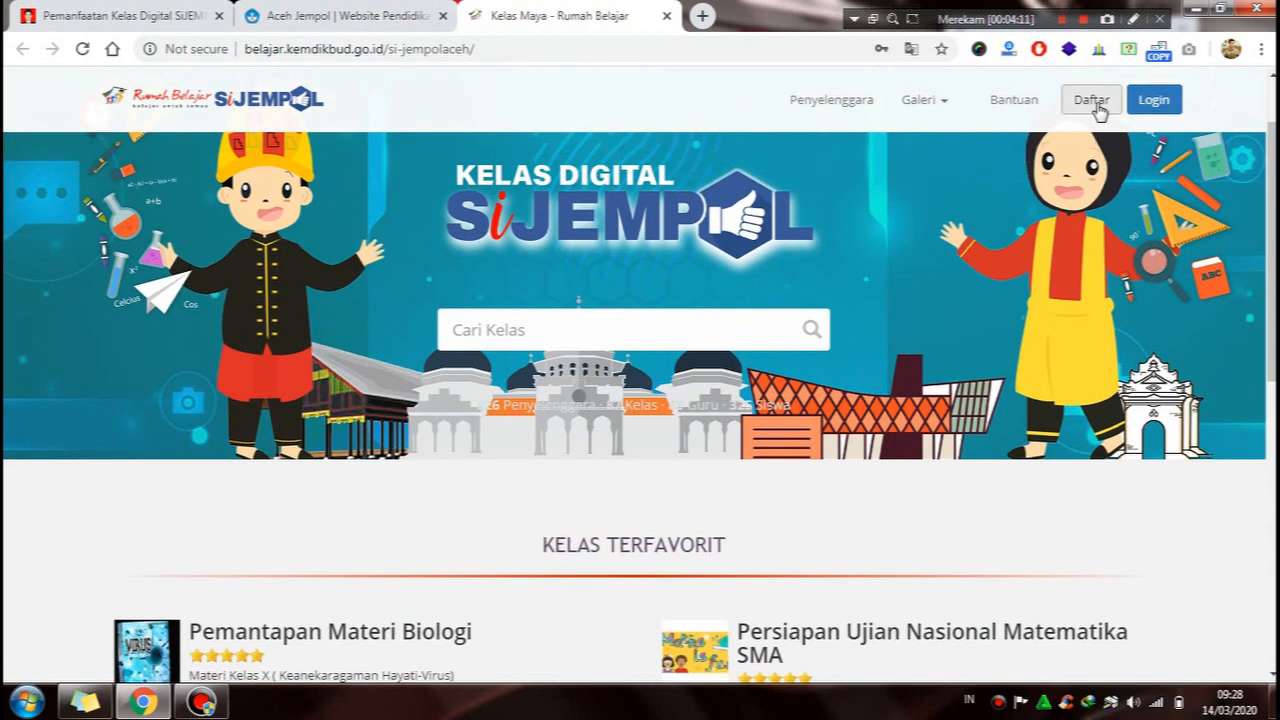
click(1092, 100)
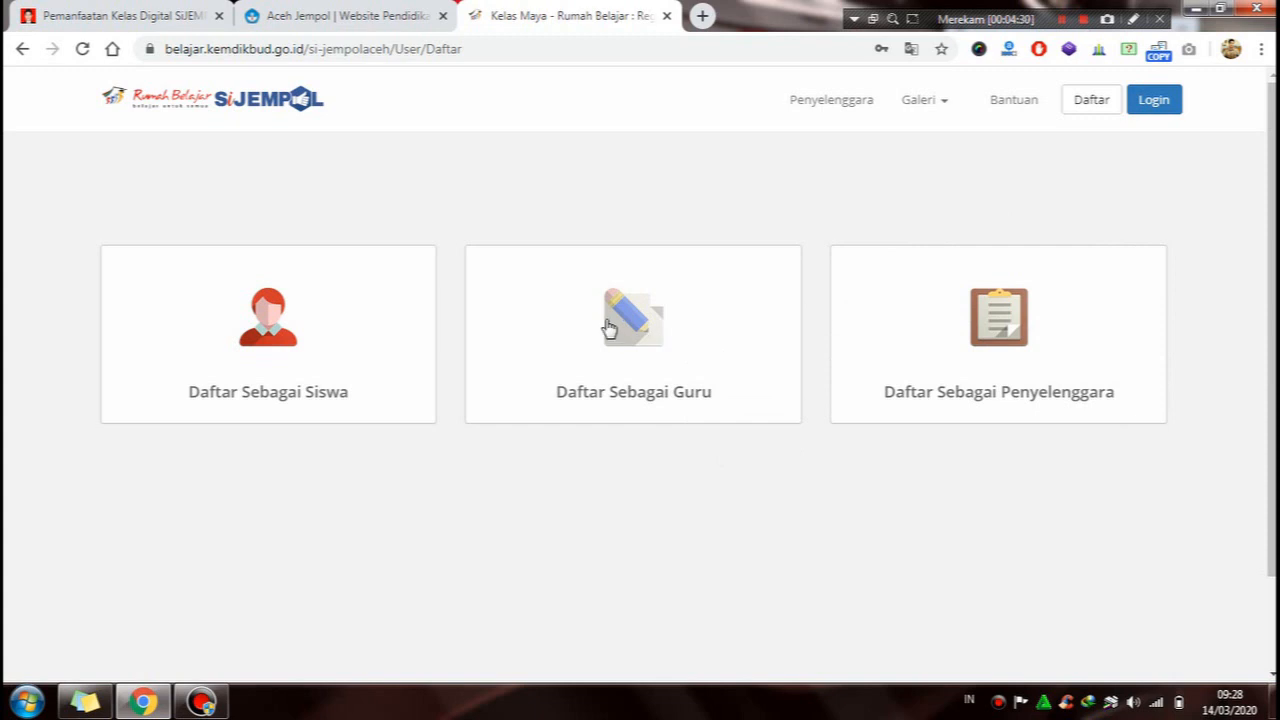
- Register as Guru, entering the user ID, full name and description 'Guru Biologi SMA negeri 1 Labuhanhaji'
click(643, 345)
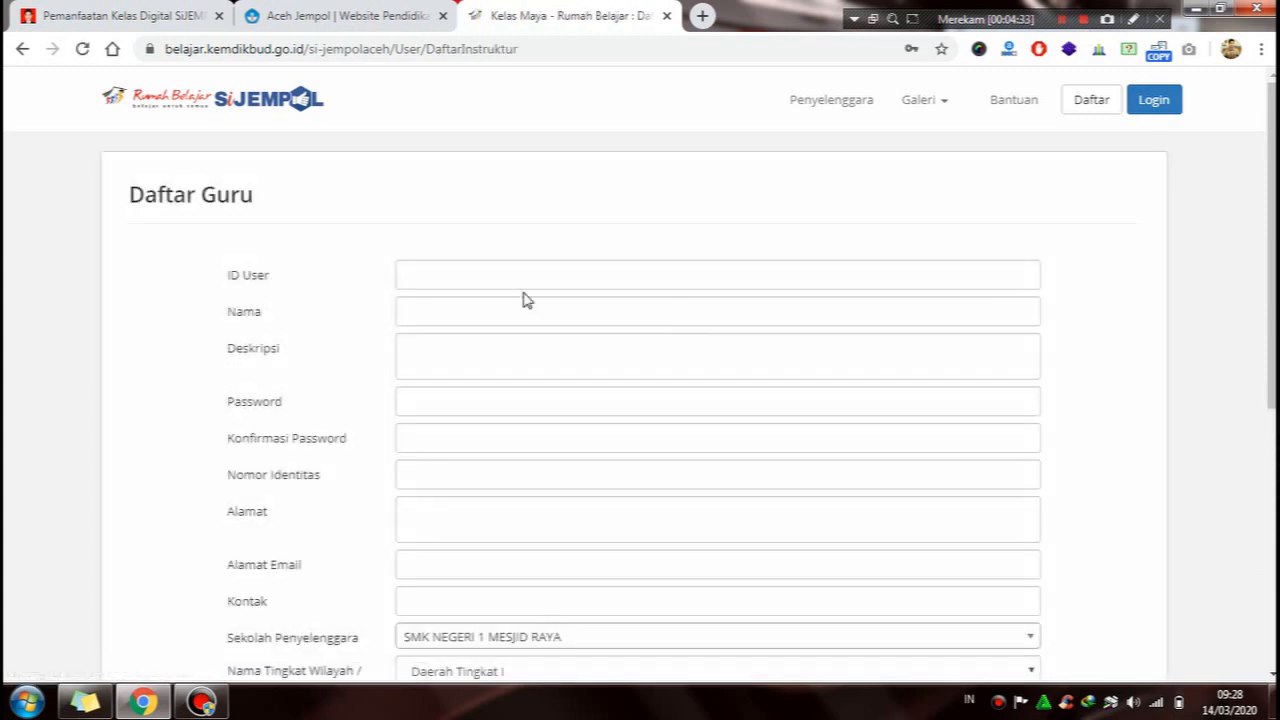
click(519, 280)
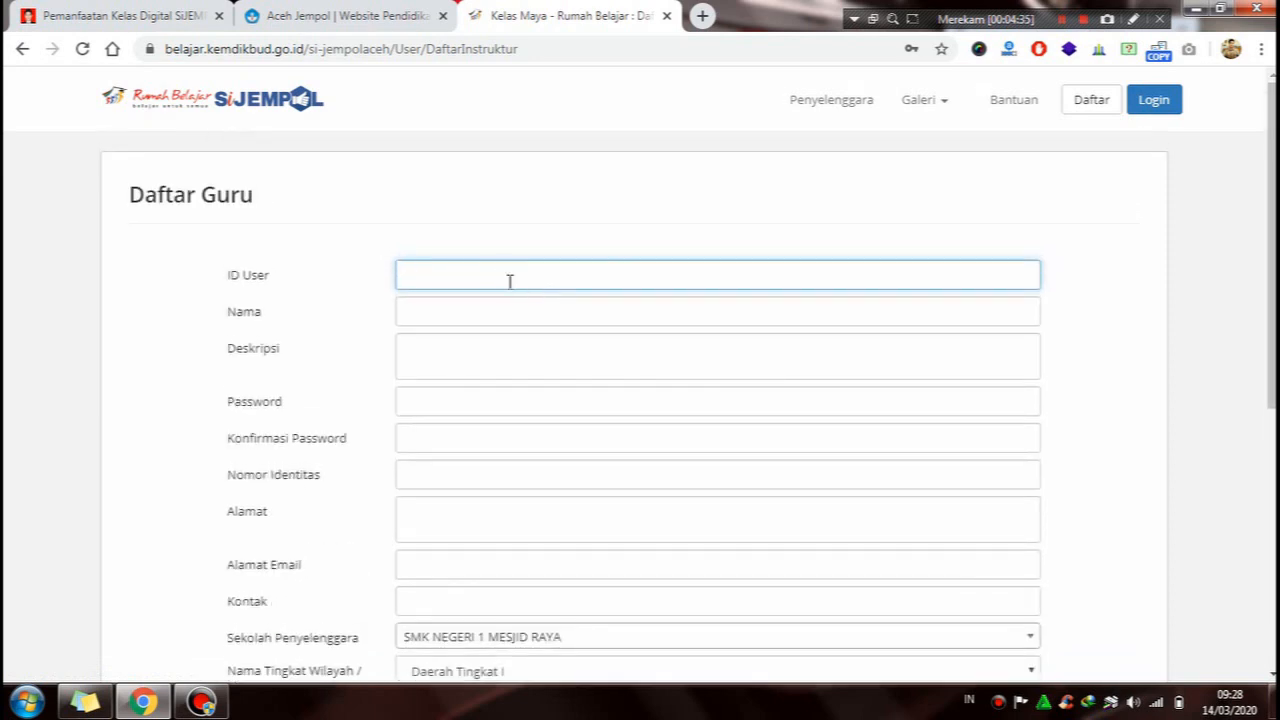
click(497, 276)
click(517, 277)
text(irfandani)
click(497, 310)
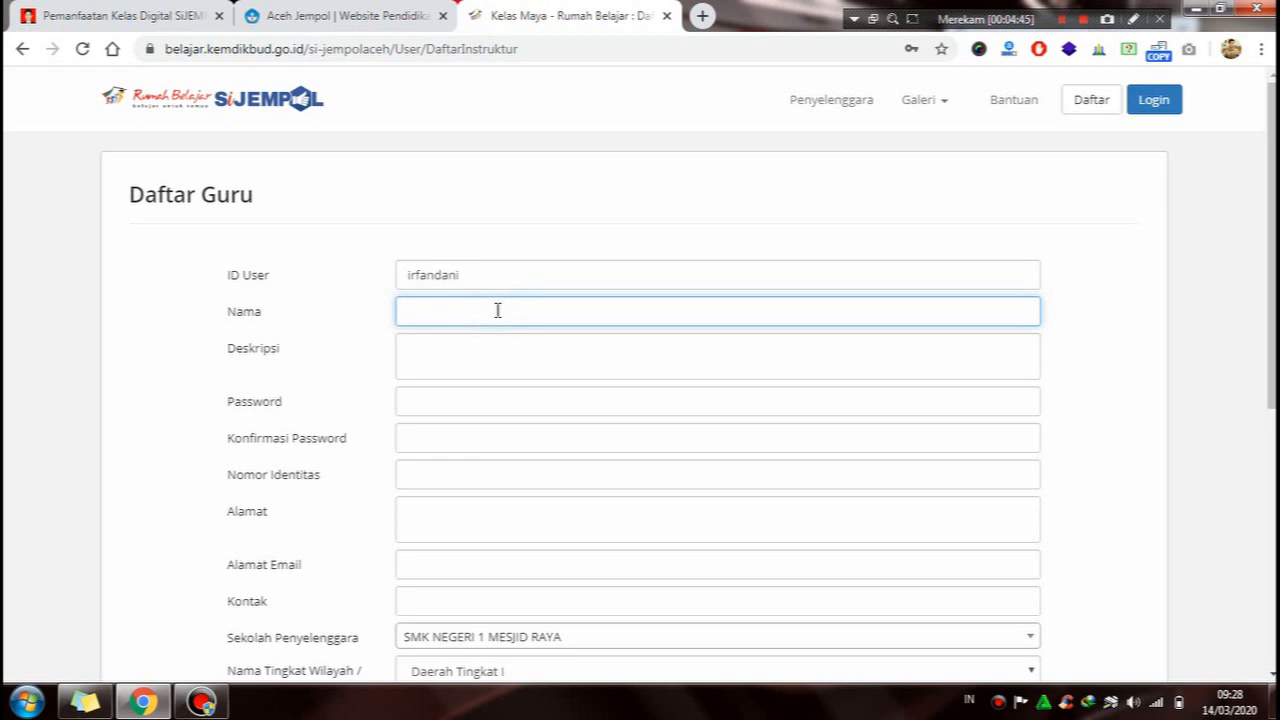
text(Irfan Dani, S.Pd.,Gr)
click(469, 352)
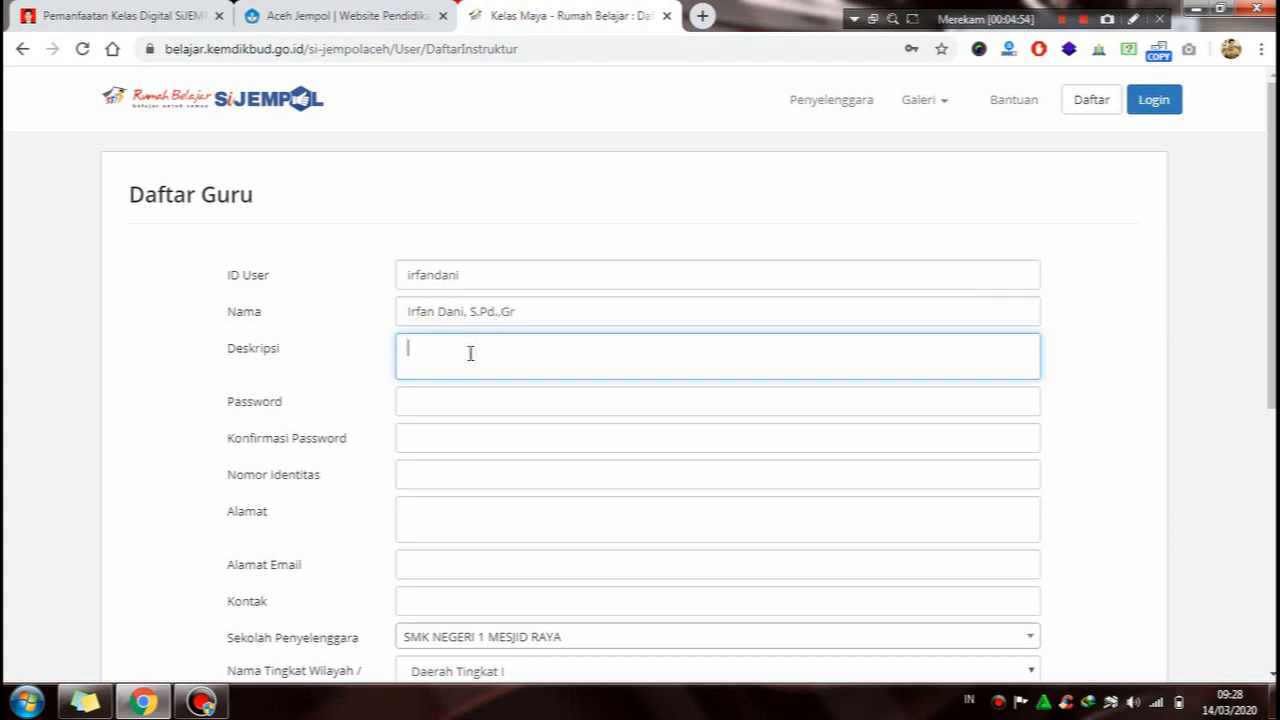
text(Guru Biologi SMA negeri 1 )
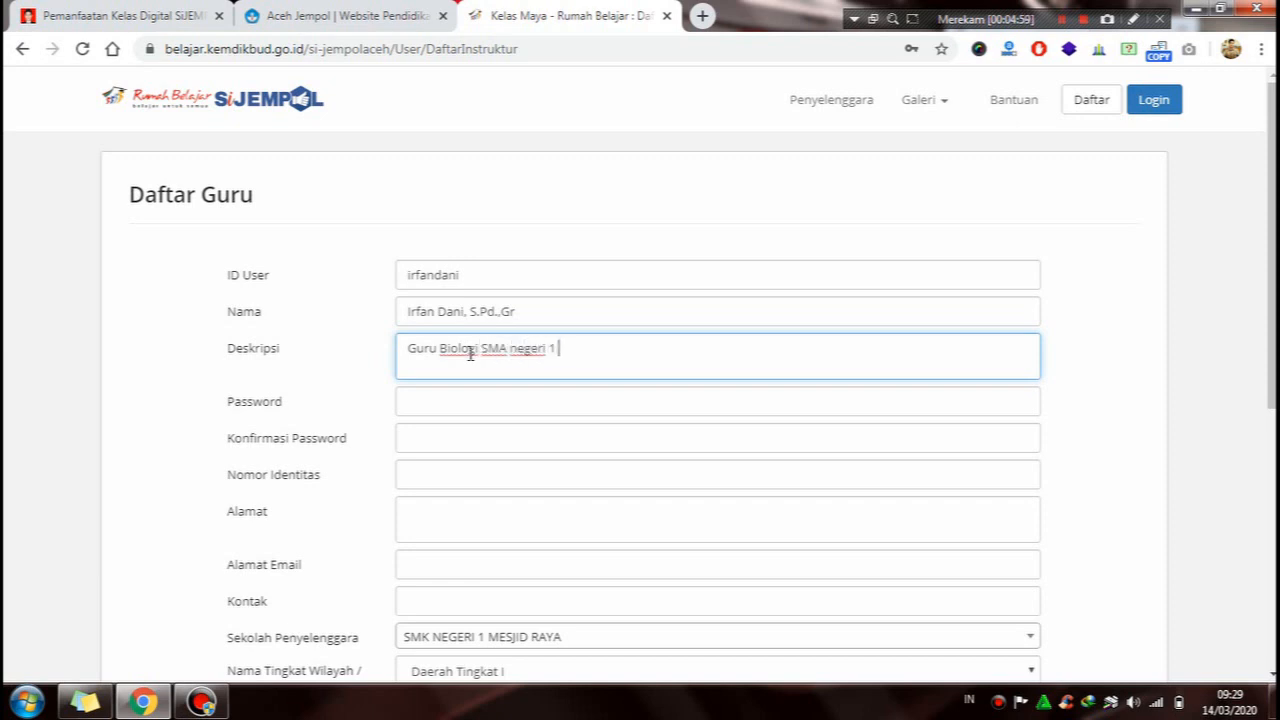
text(Labuhanhaji)
- Enter the account password and confirm it
click(473, 403)
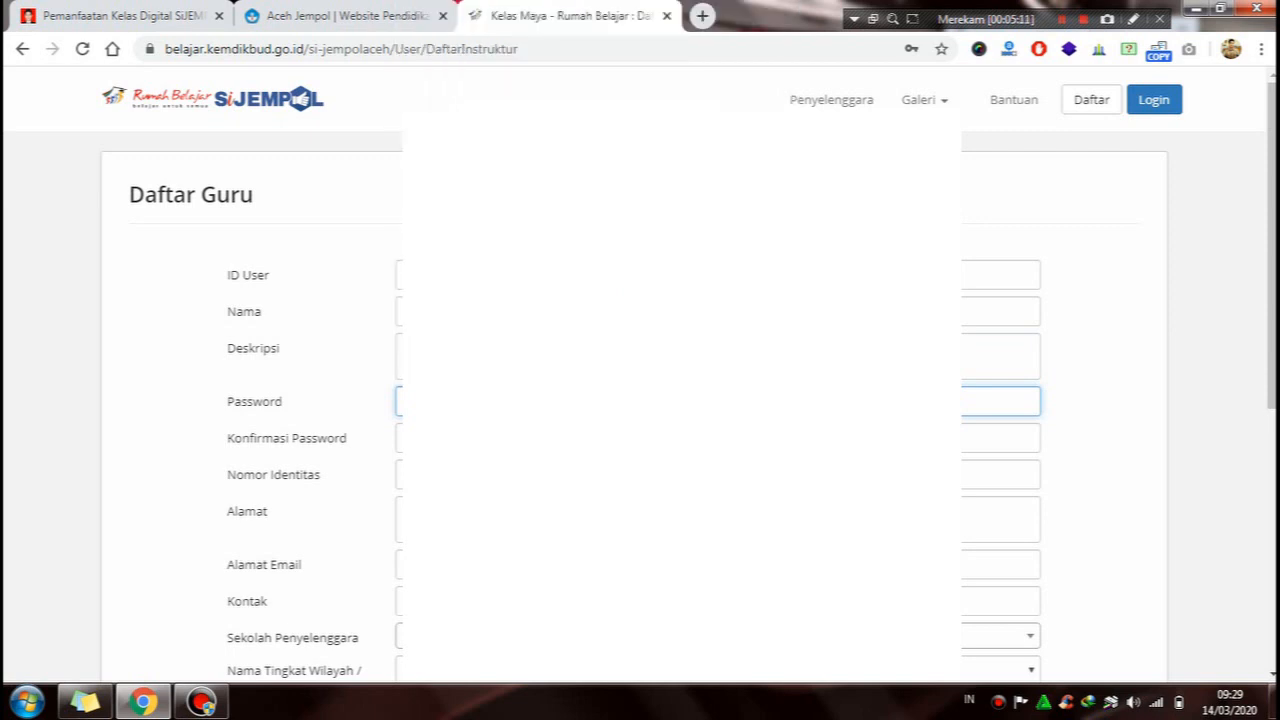
click(680, 438)
text(•)
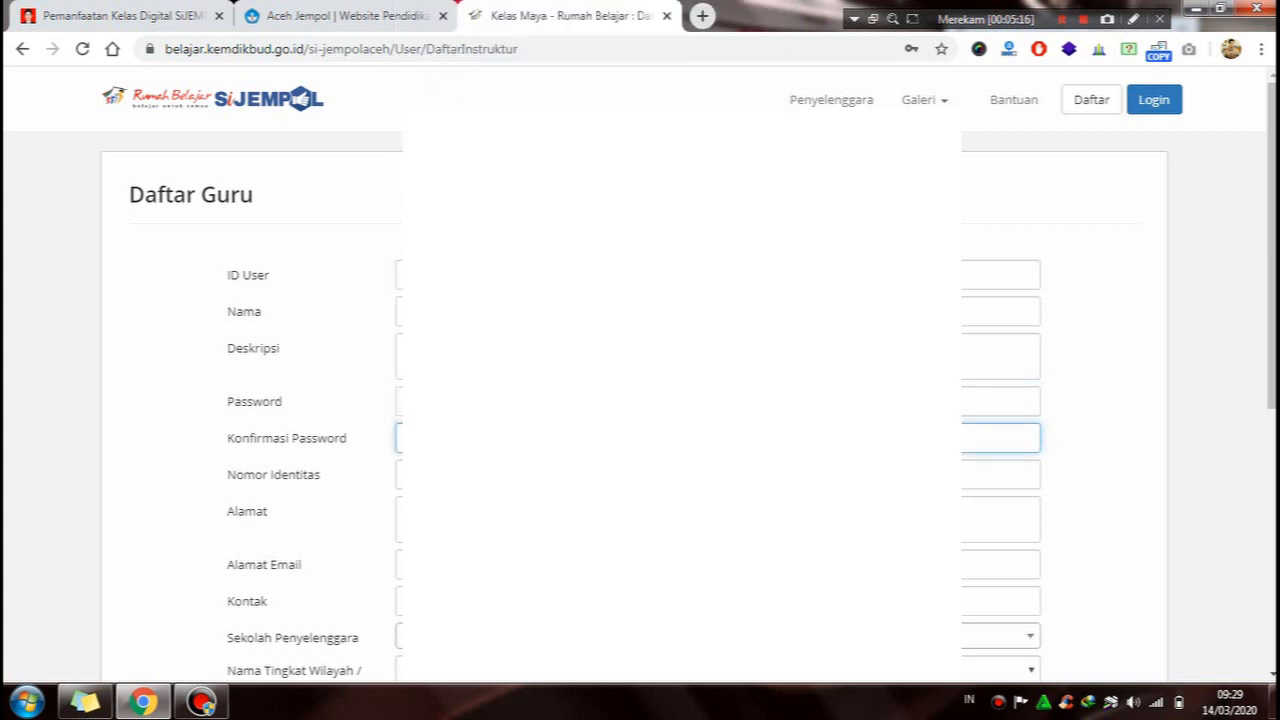
key(BackSpace)
text(•)
- Fill in the identity number, address, e-mail address and contact fields
click(400, 475)
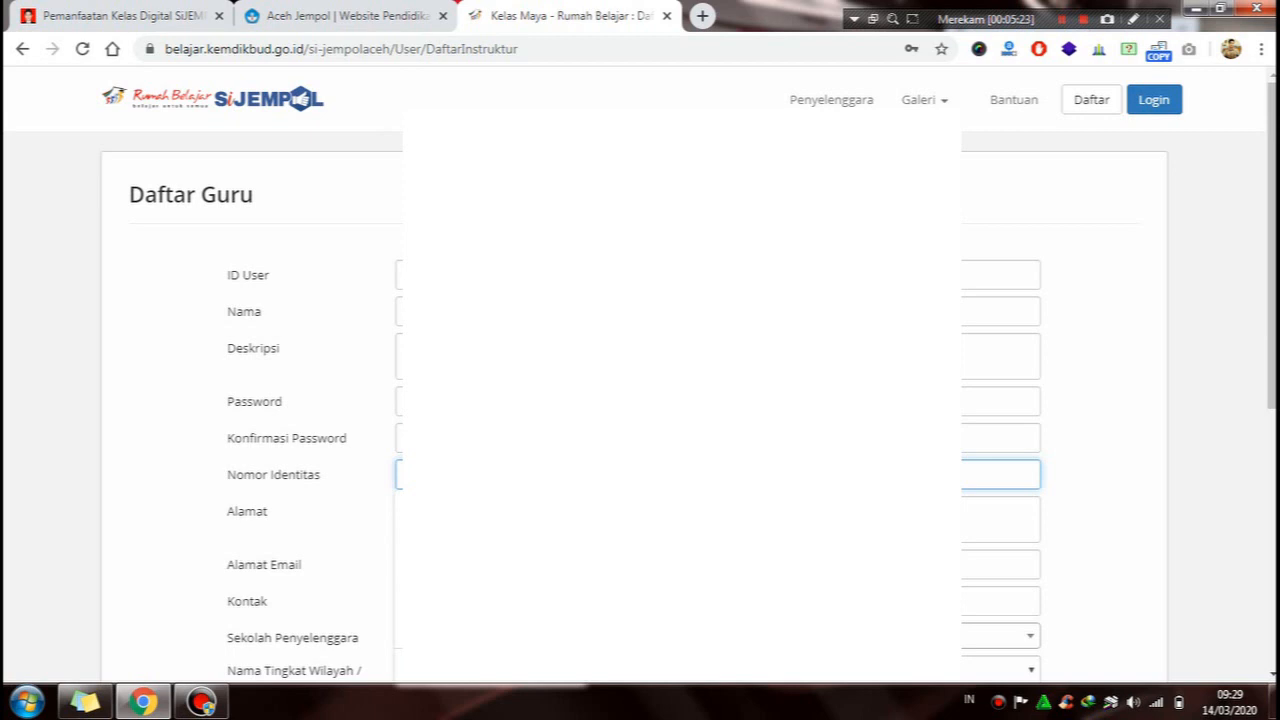
text(1)
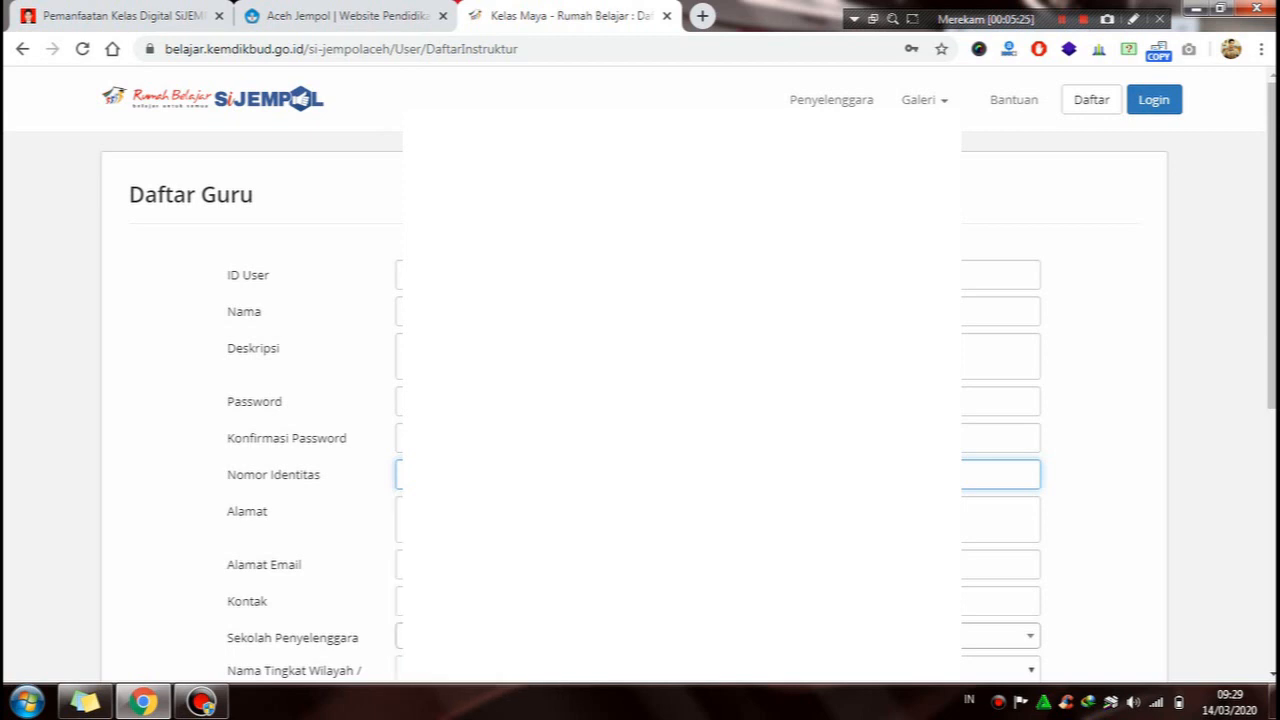
key(BackSpace)
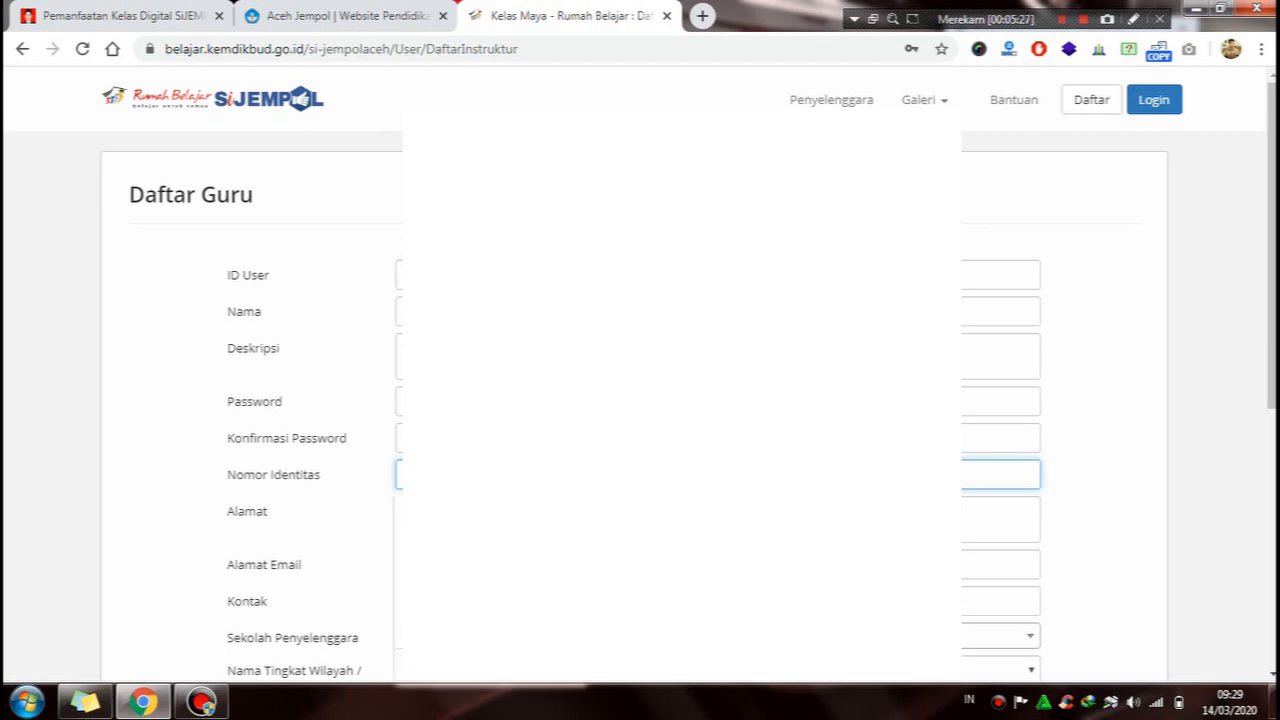
scroll(640, 400, down, 2)
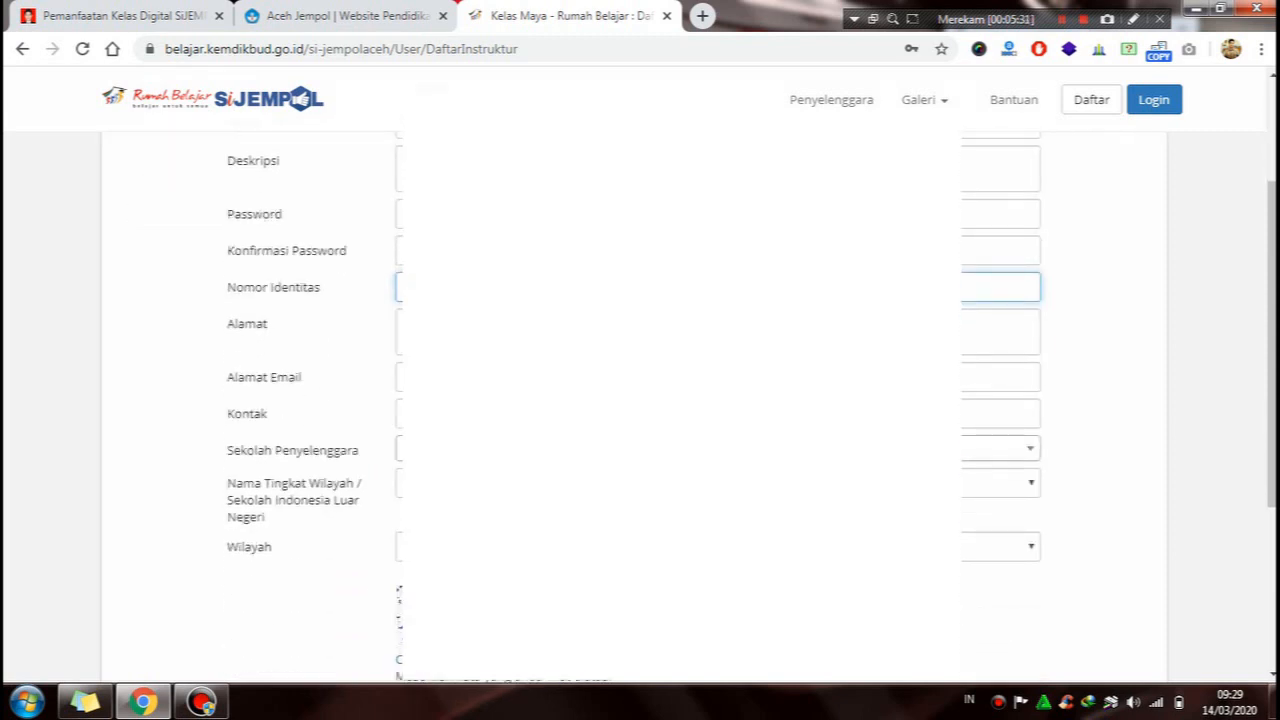
click(640, 332)
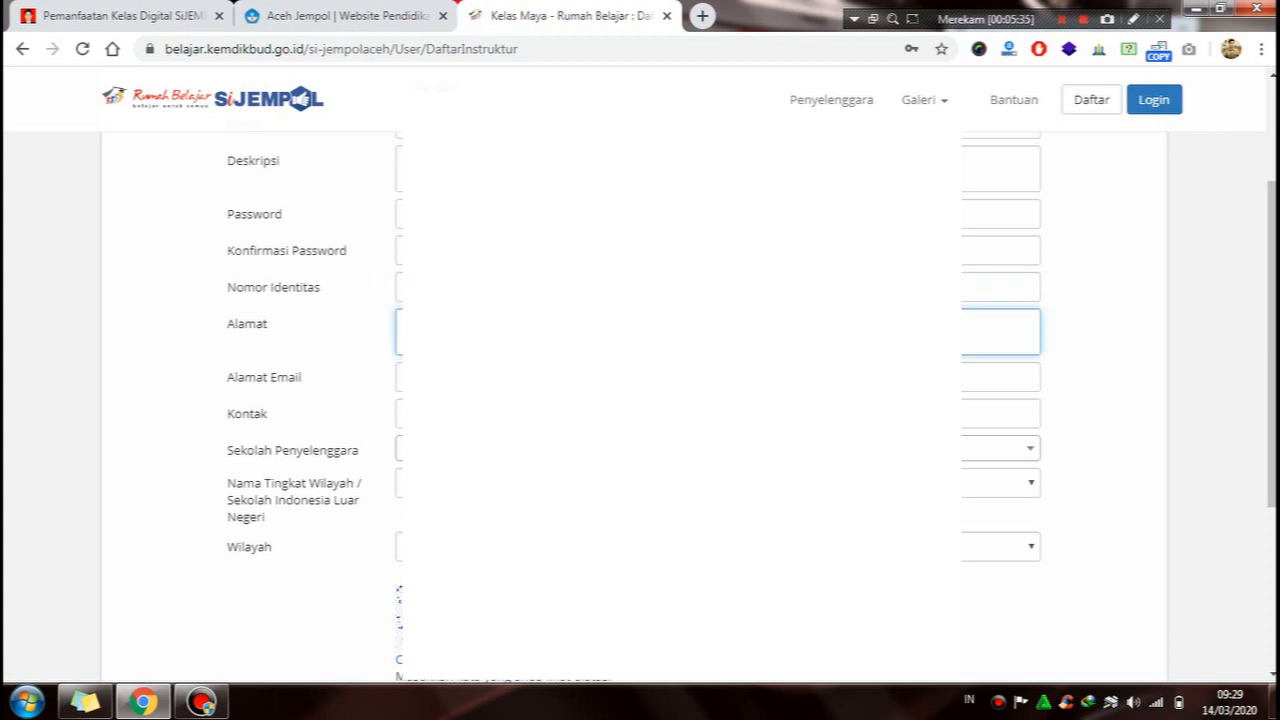
click(440, 289)
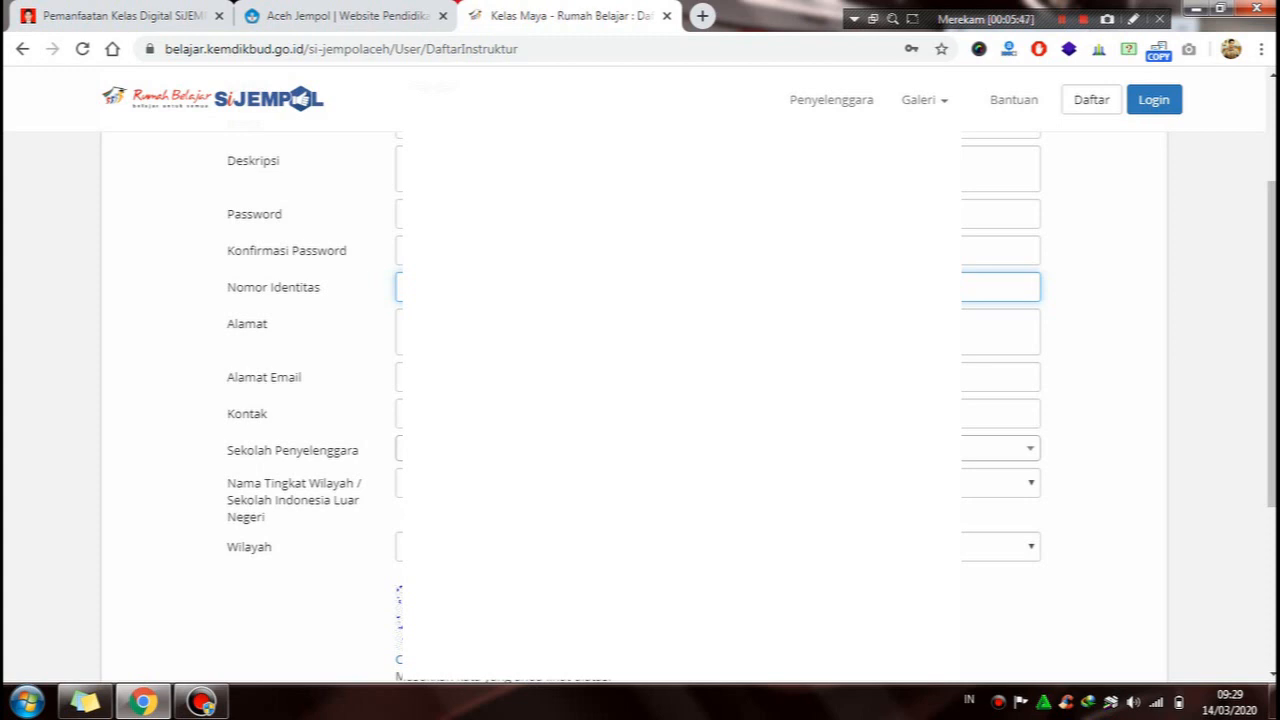
key(Tab)
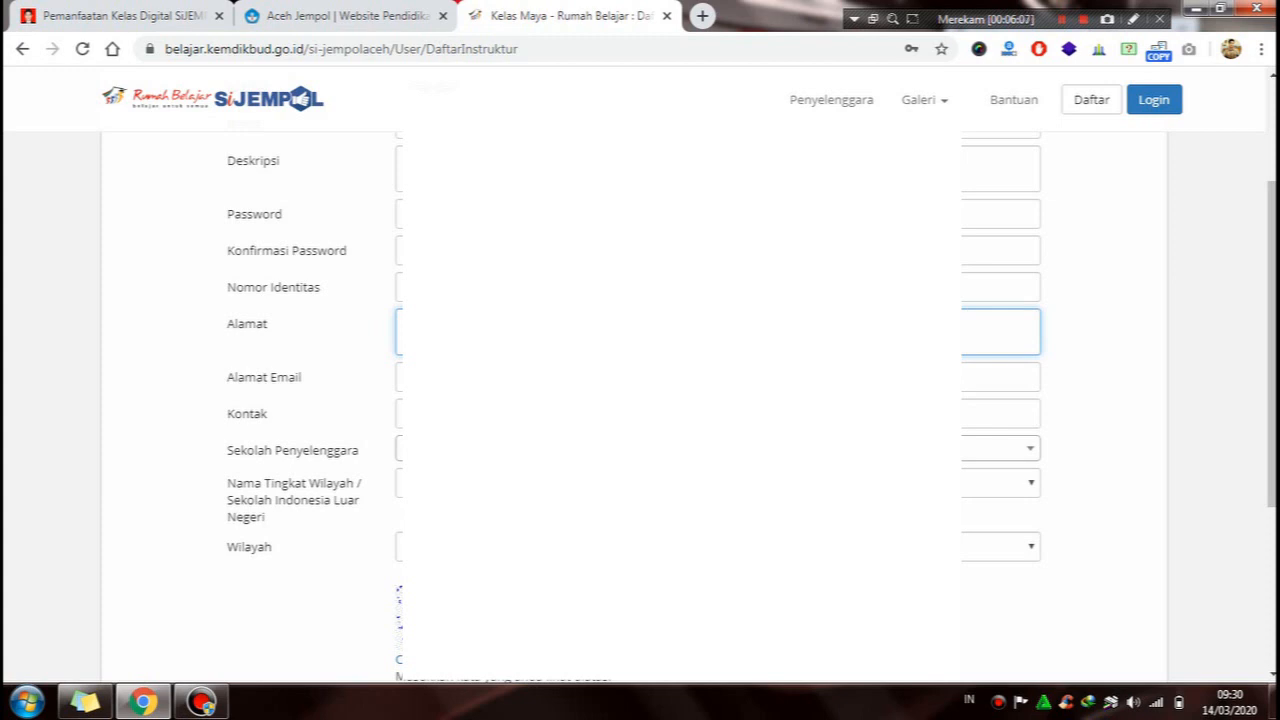
click(680, 377)
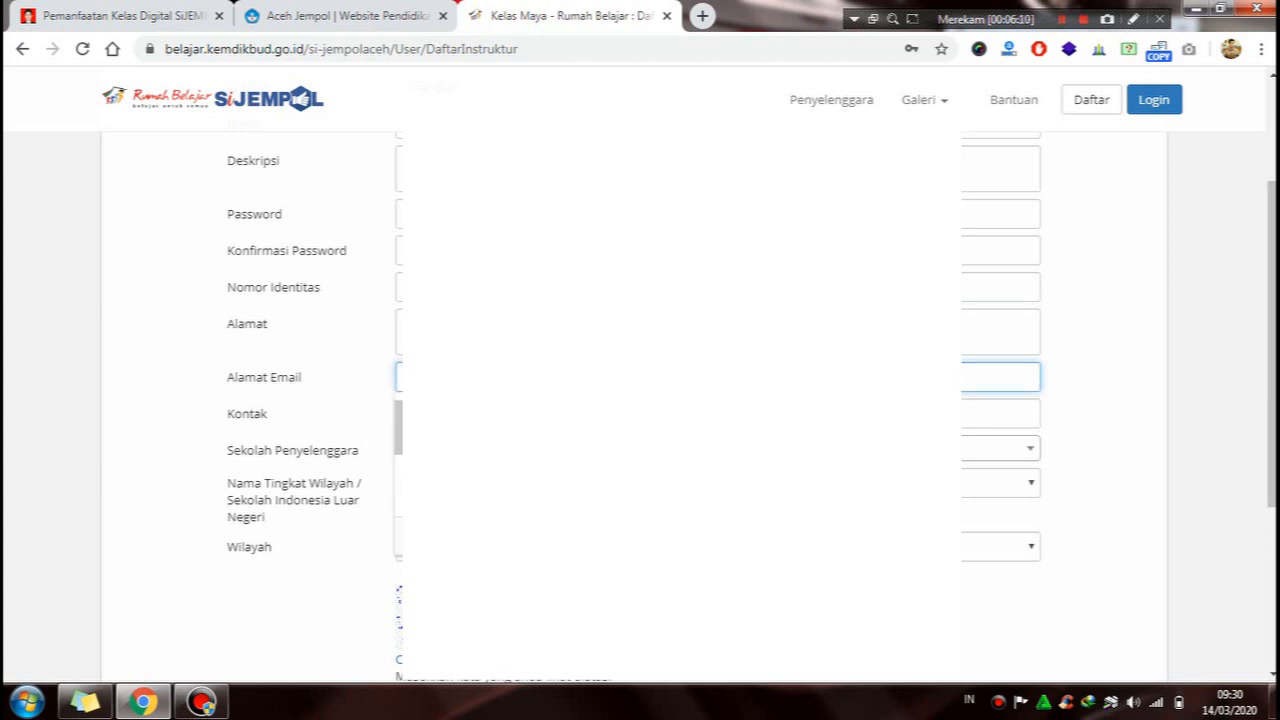
click(680, 428)
scroll(680, 400, down, 1)
click(680, 320)
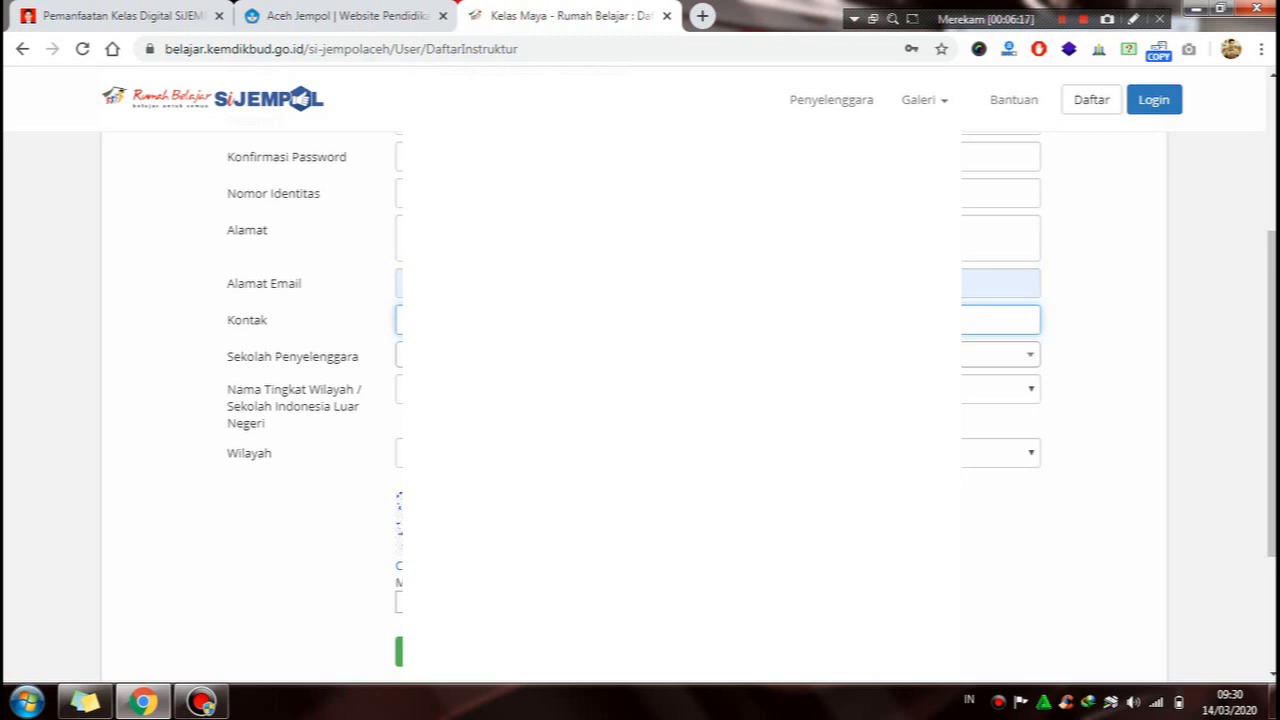
- Search for and select the organising school in Sekolah Penyelenggara
click(980, 355)
scroll(990, 460, down, 1)
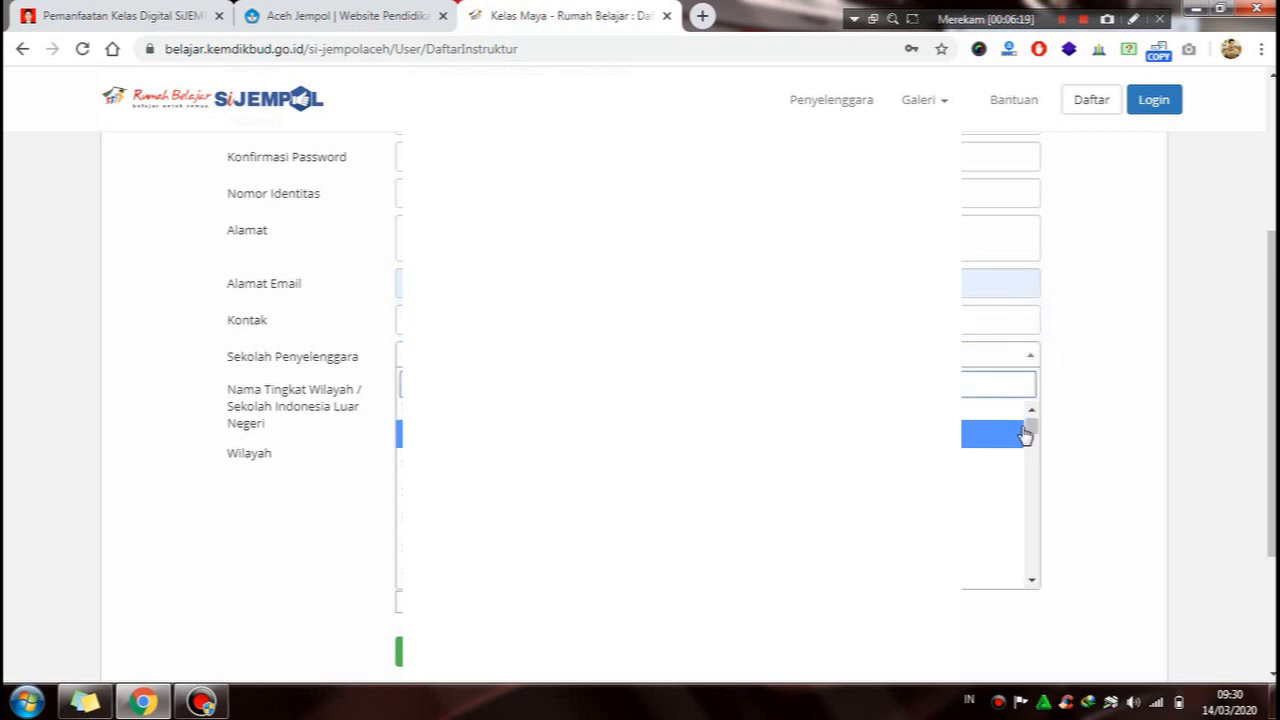
scroll(1025, 433, up, 1)
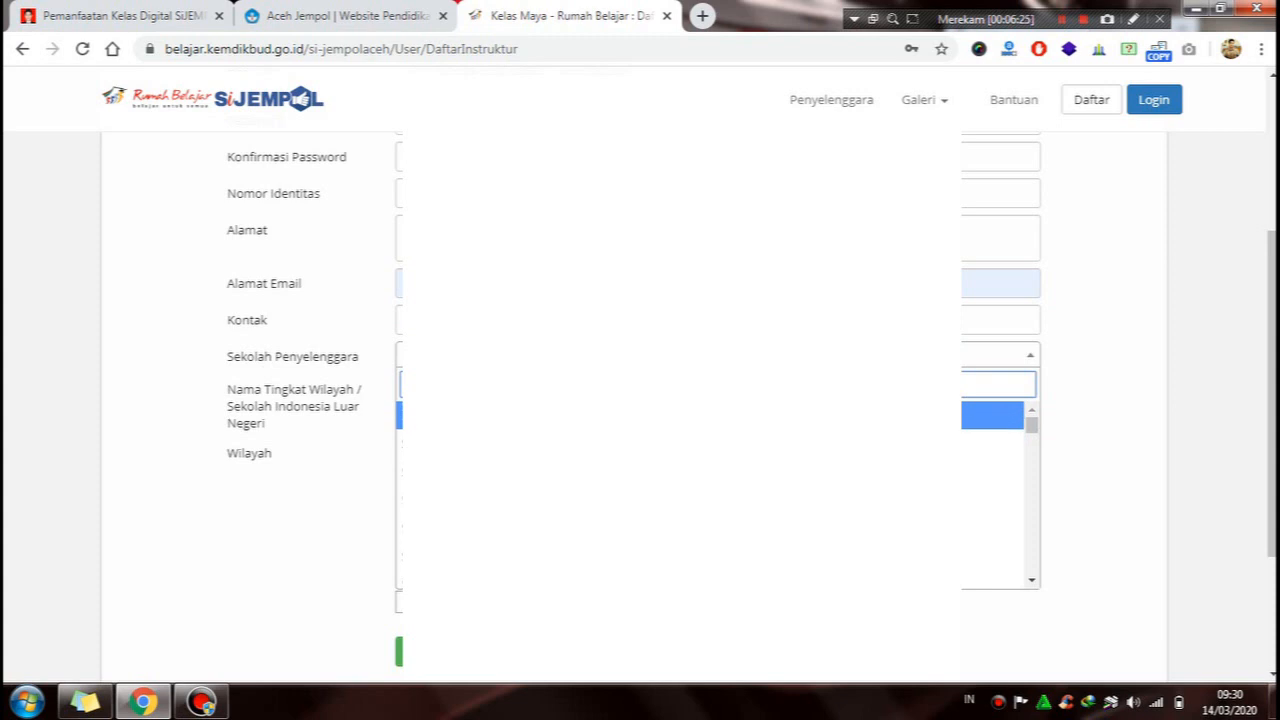
text(a)
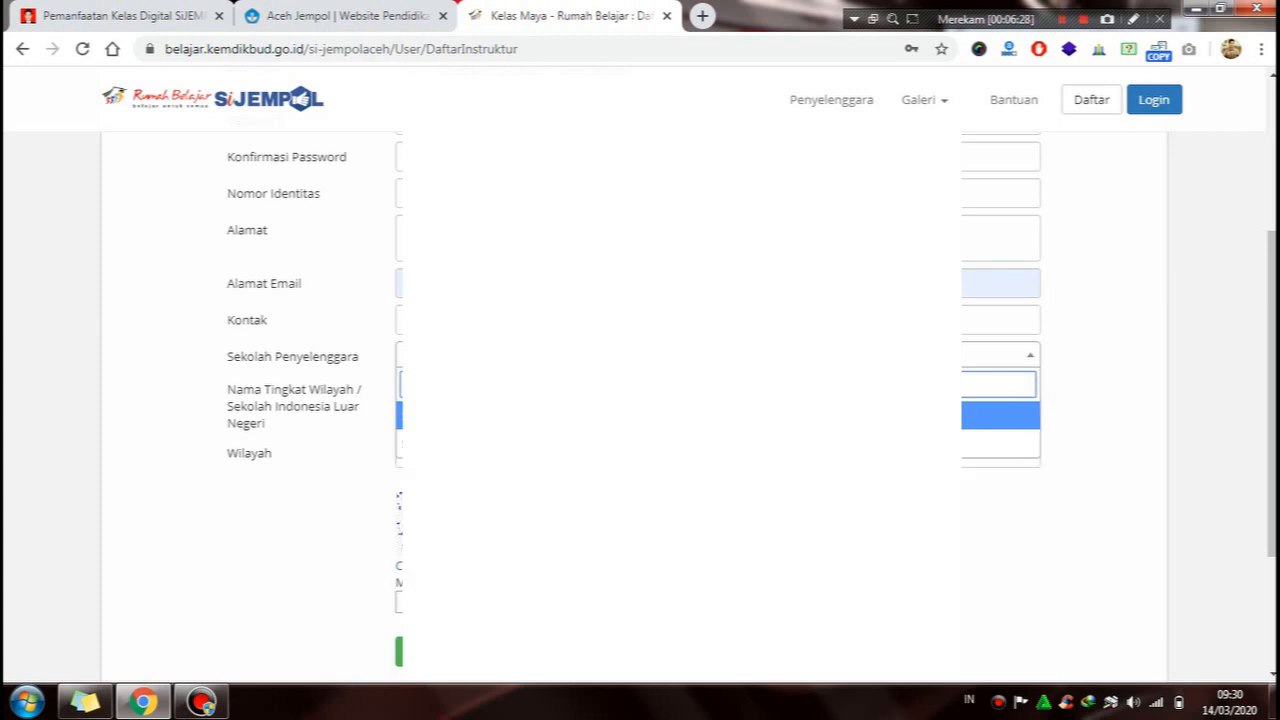
key(BackSpace)
text(a)
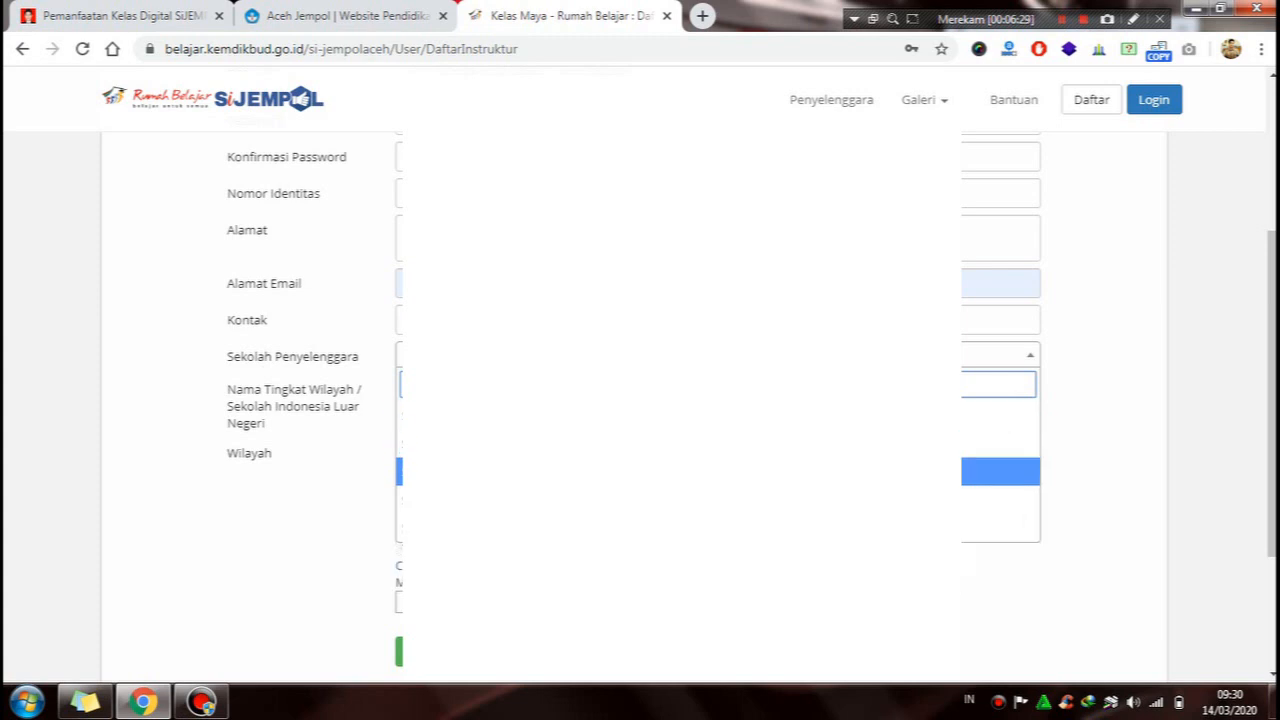
scroll(682, 438, down, 1)
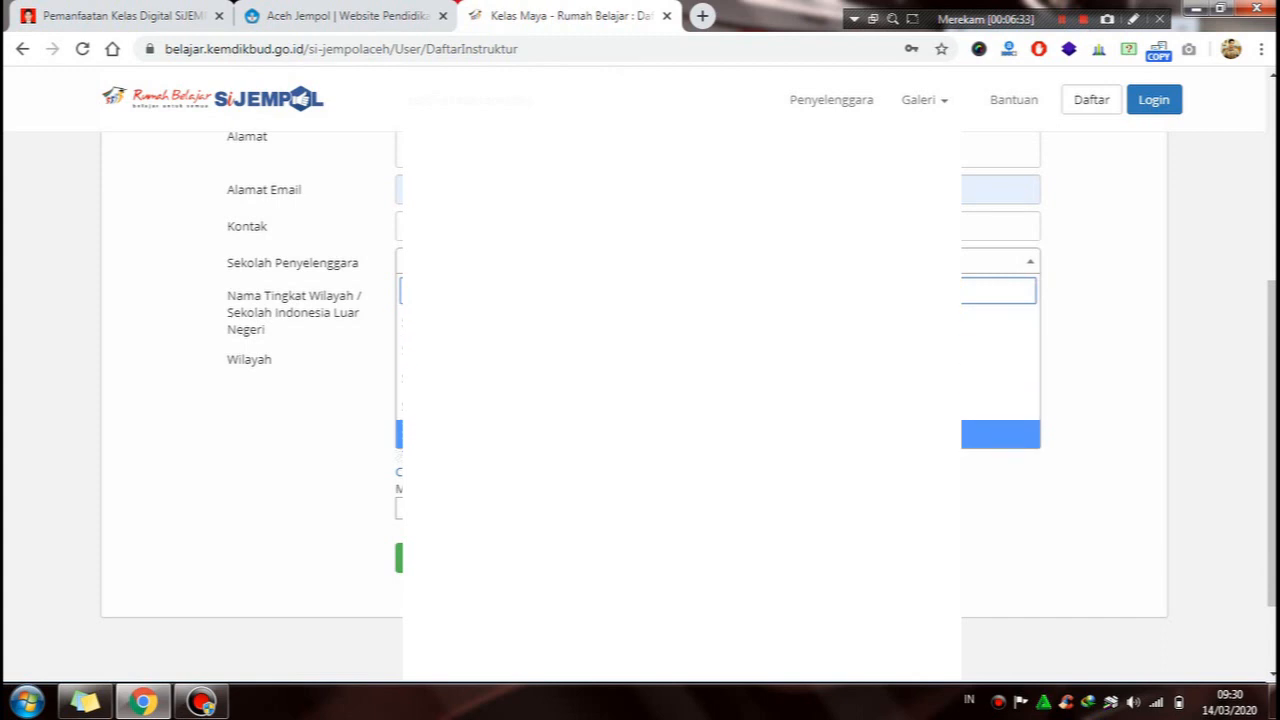
key(BackSpace)
key(BackSpace)
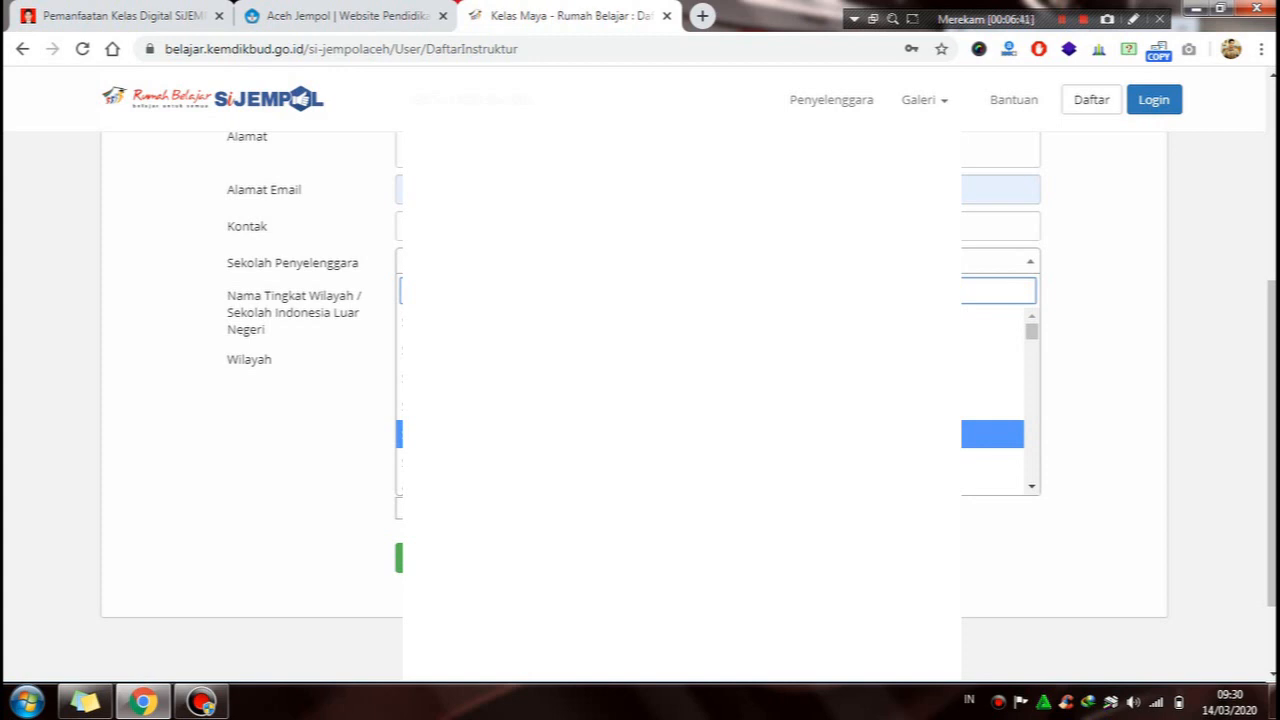
text(7)
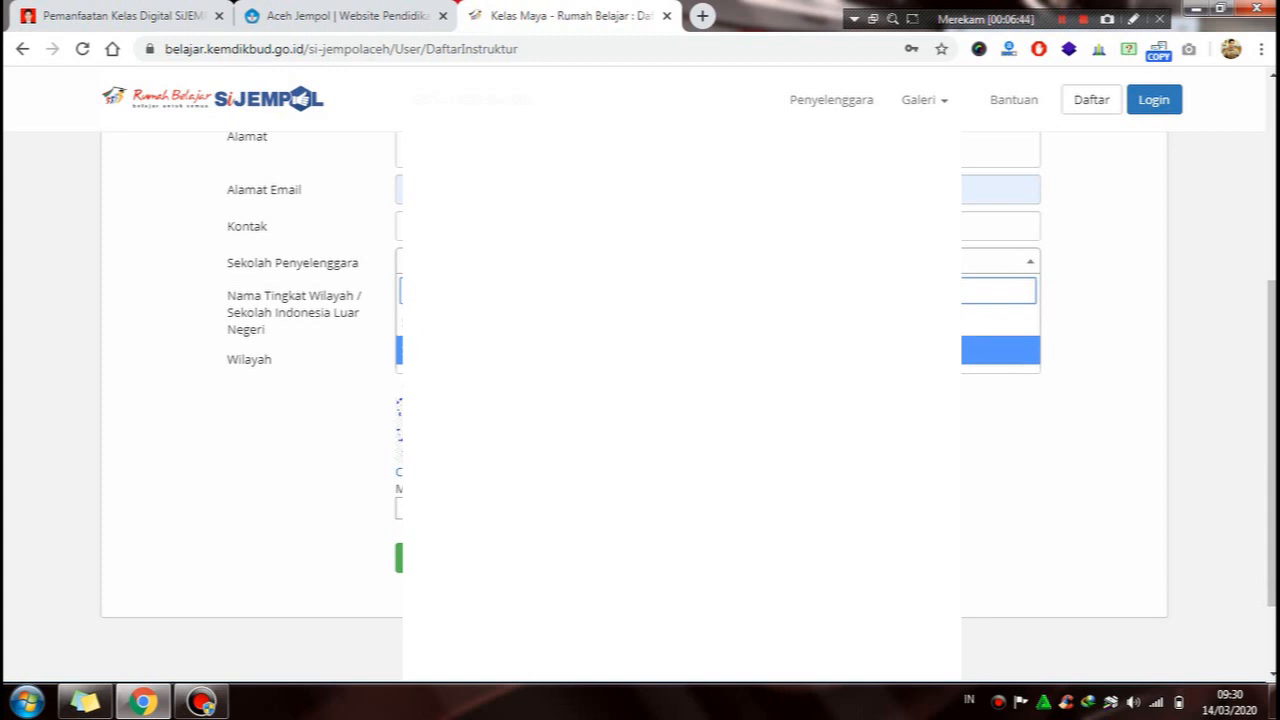
key(Return)
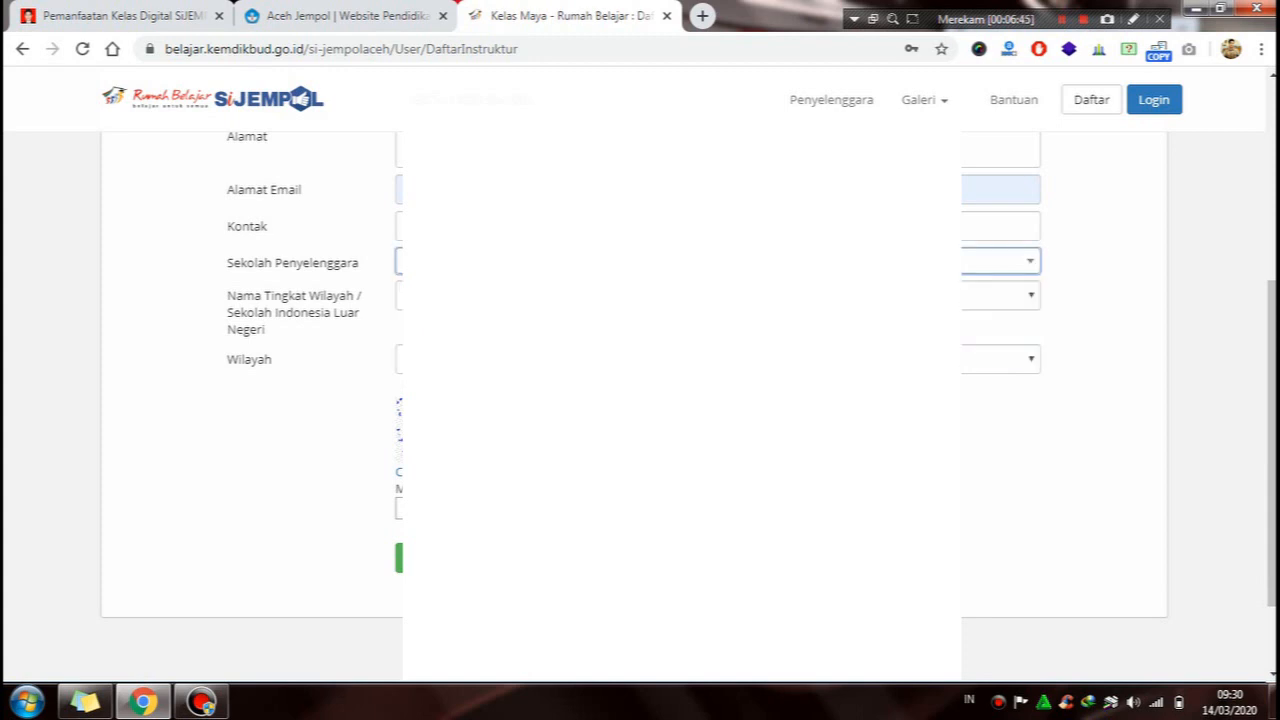
- Choose the Nama Tingkat Wilayah level and the province for Wilayah
click(718, 296)
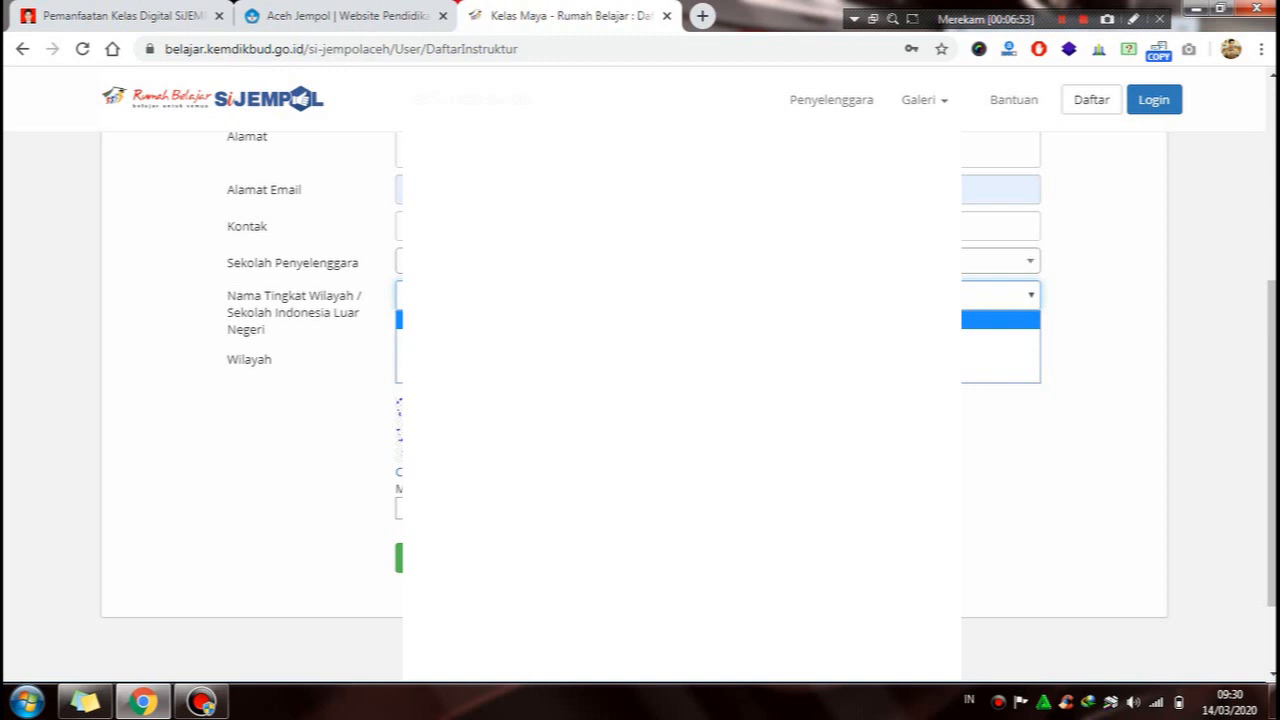
click(680, 319)
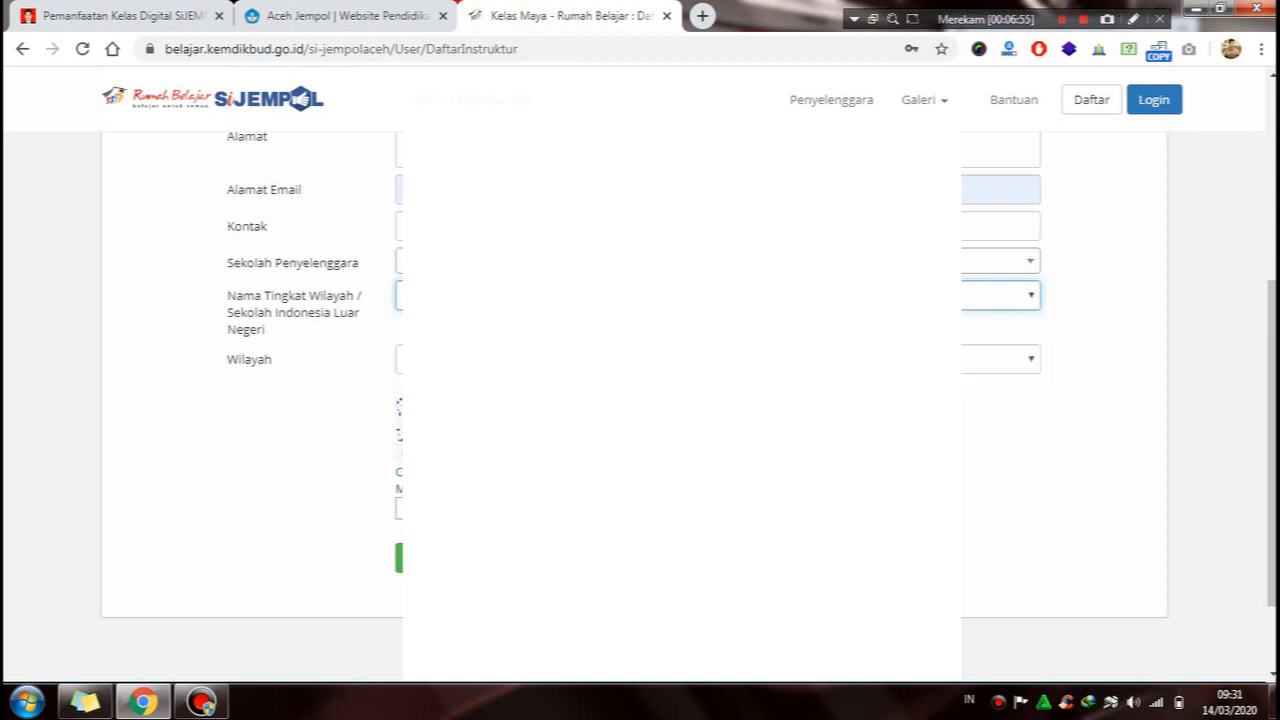
click(682, 359)
scroll(950, 215, down, 1)
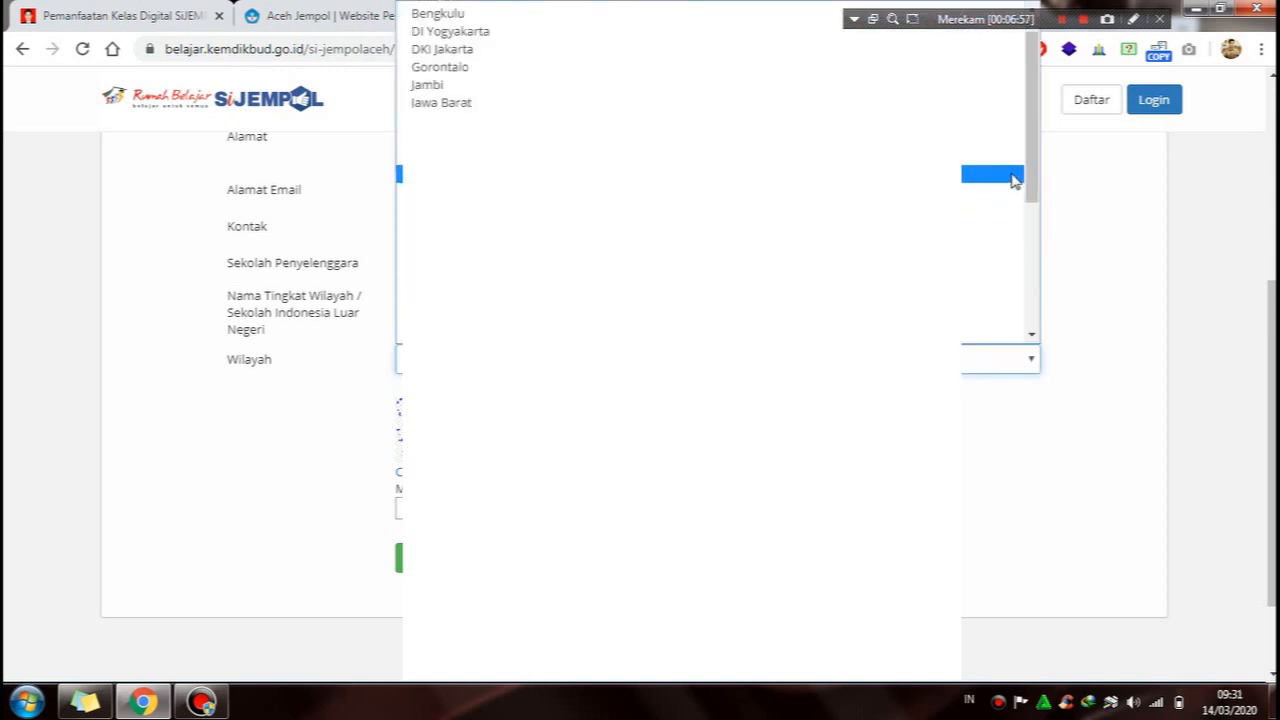
drag(1029, 168, 1027, 212)
click(700, 257)
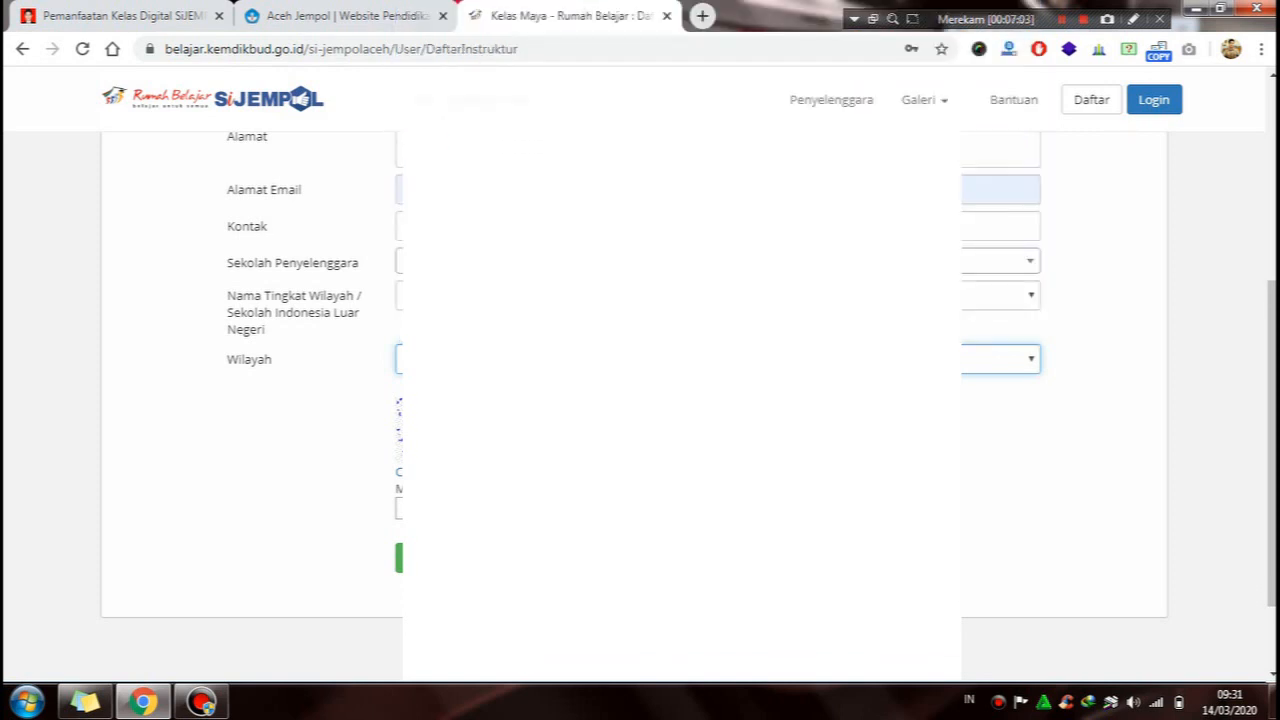
- Enter the captcha 'lv' and submit the teacher registration
click(458, 508)
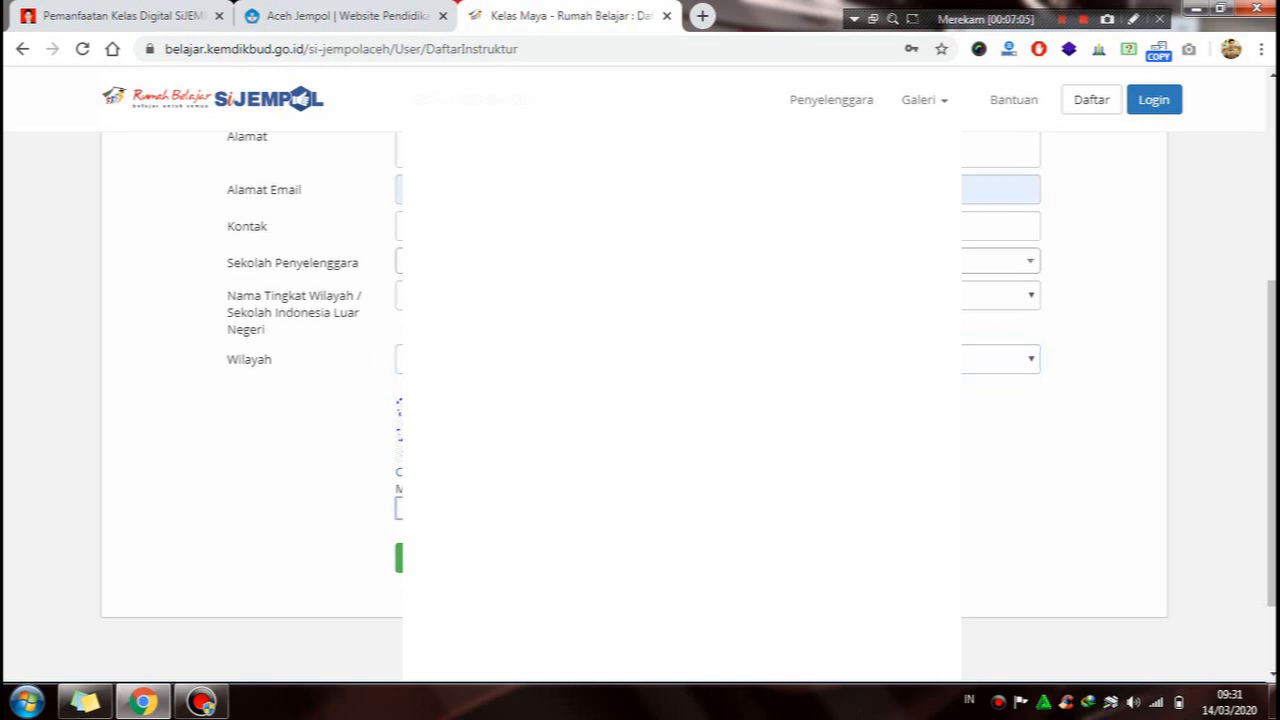
text(lv)
scroll(640, 400, up, 1)
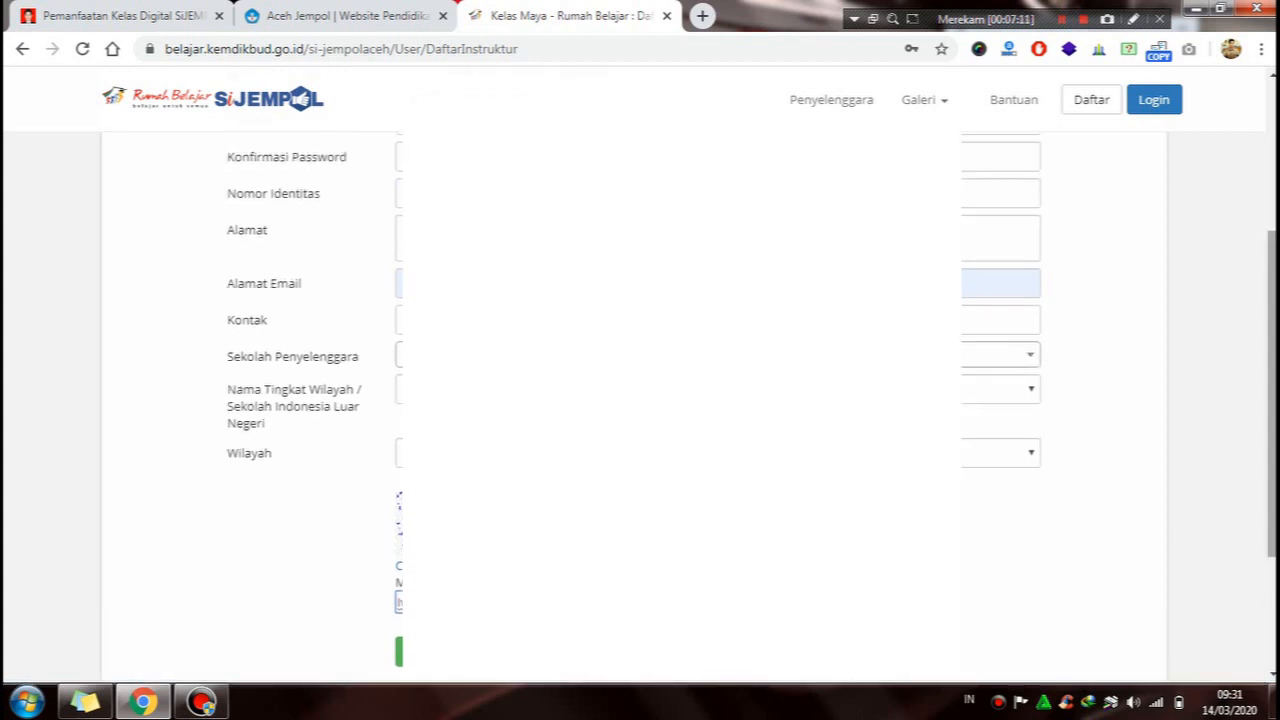
scroll(640, 400, down, 1)
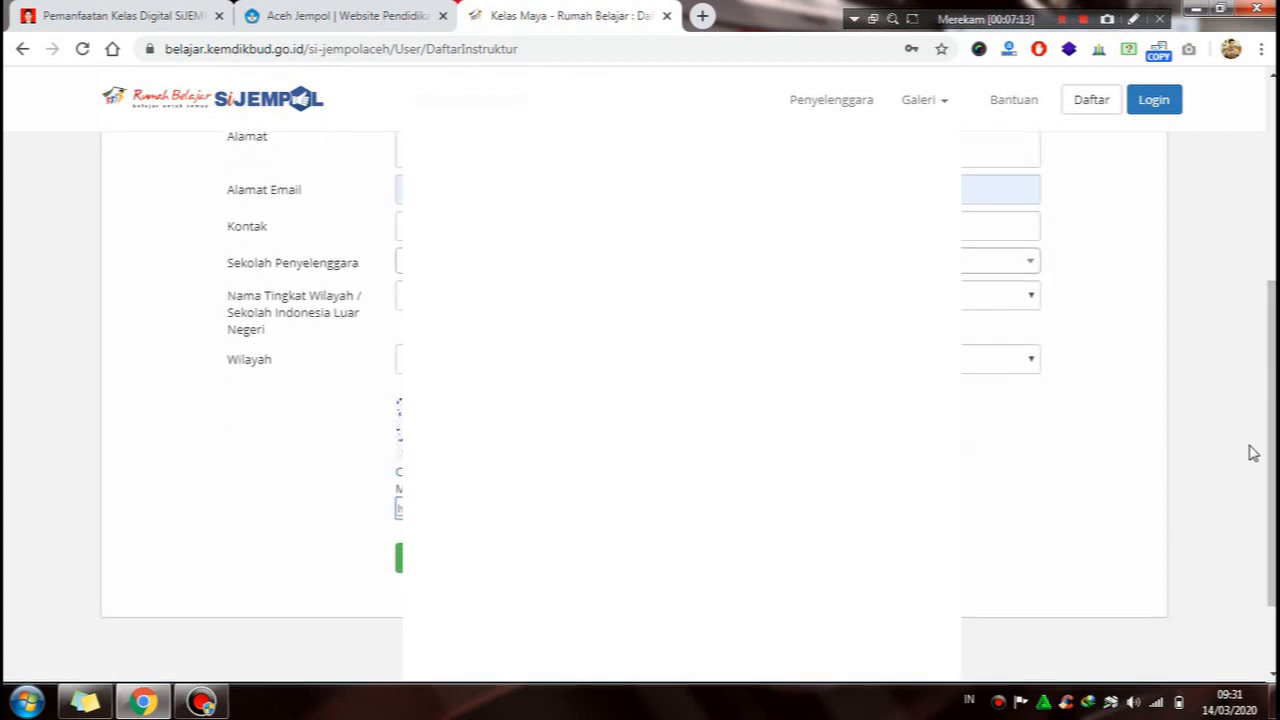
scroll(1249, 449, up, 1)
scroll(1249, 449, down, 2)
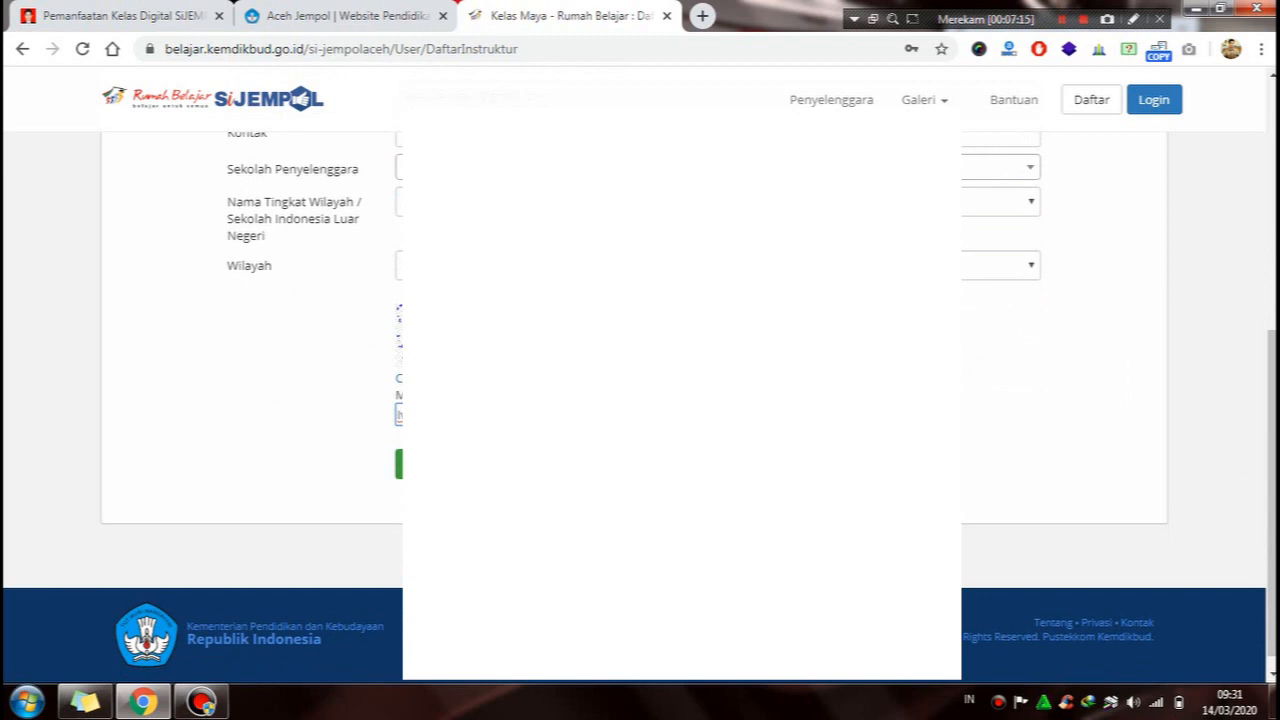
click(420, 464)
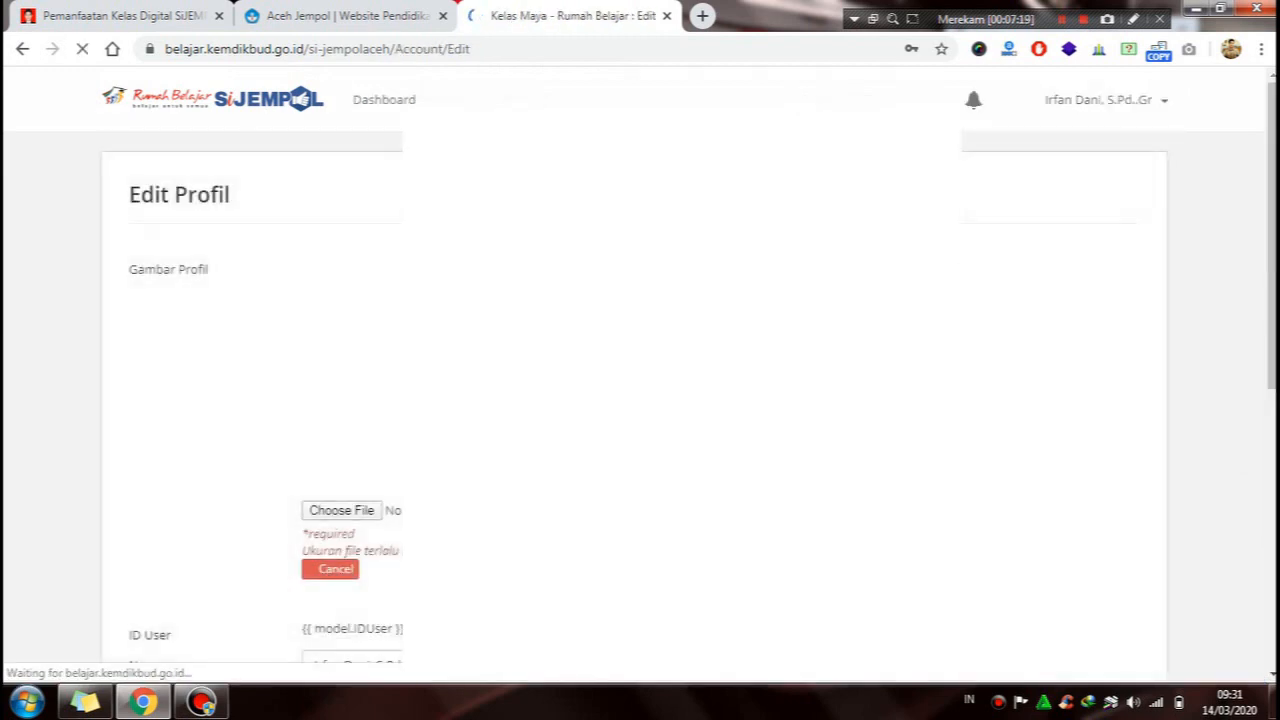
- Choose a photo from DATA (D:) > ALL FOTO as the new profile picture
scroll(640, 400, down, 1)
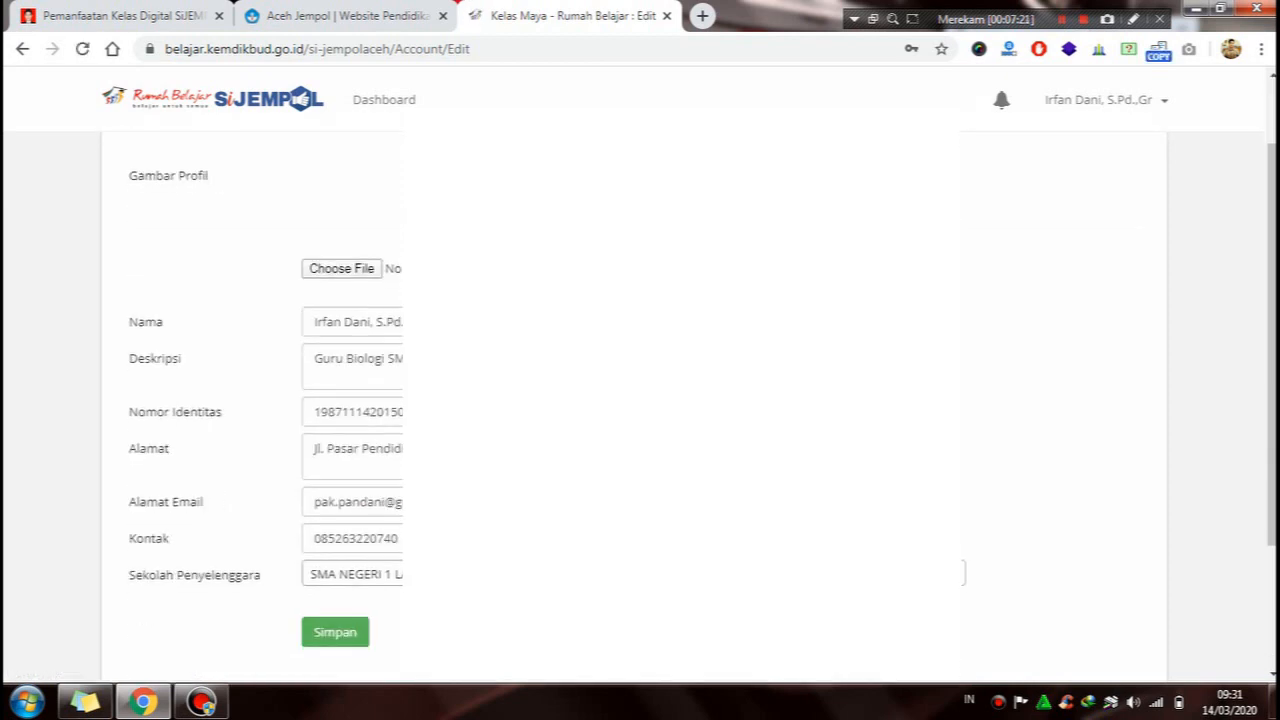
scroll(640, 400, up, 1)
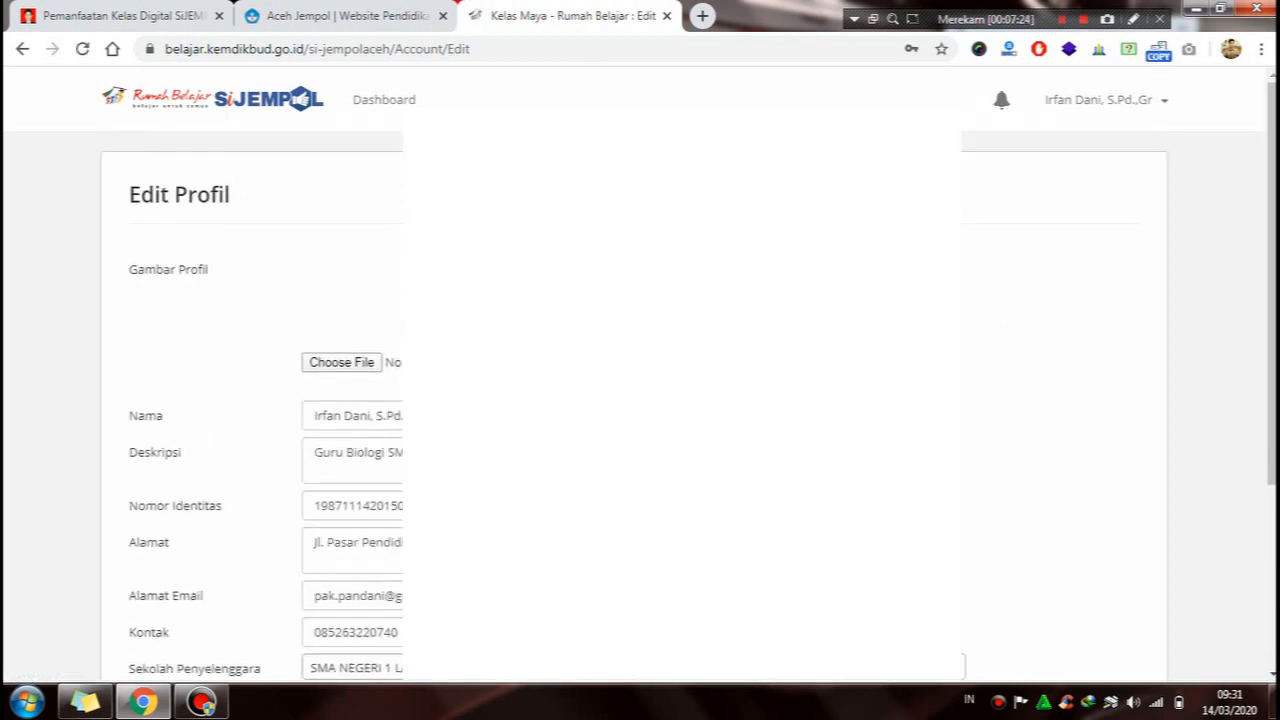
scroll(640, 400, down, 1)
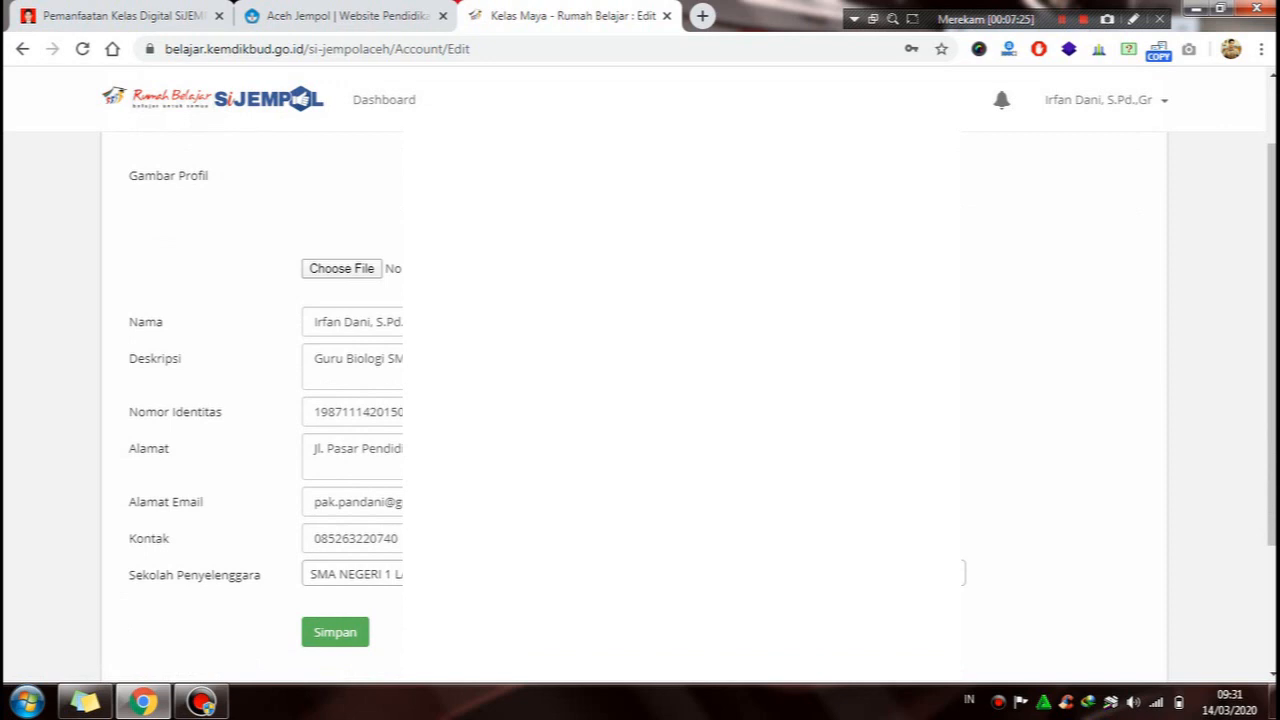
scroll(640, 400, up, 1)
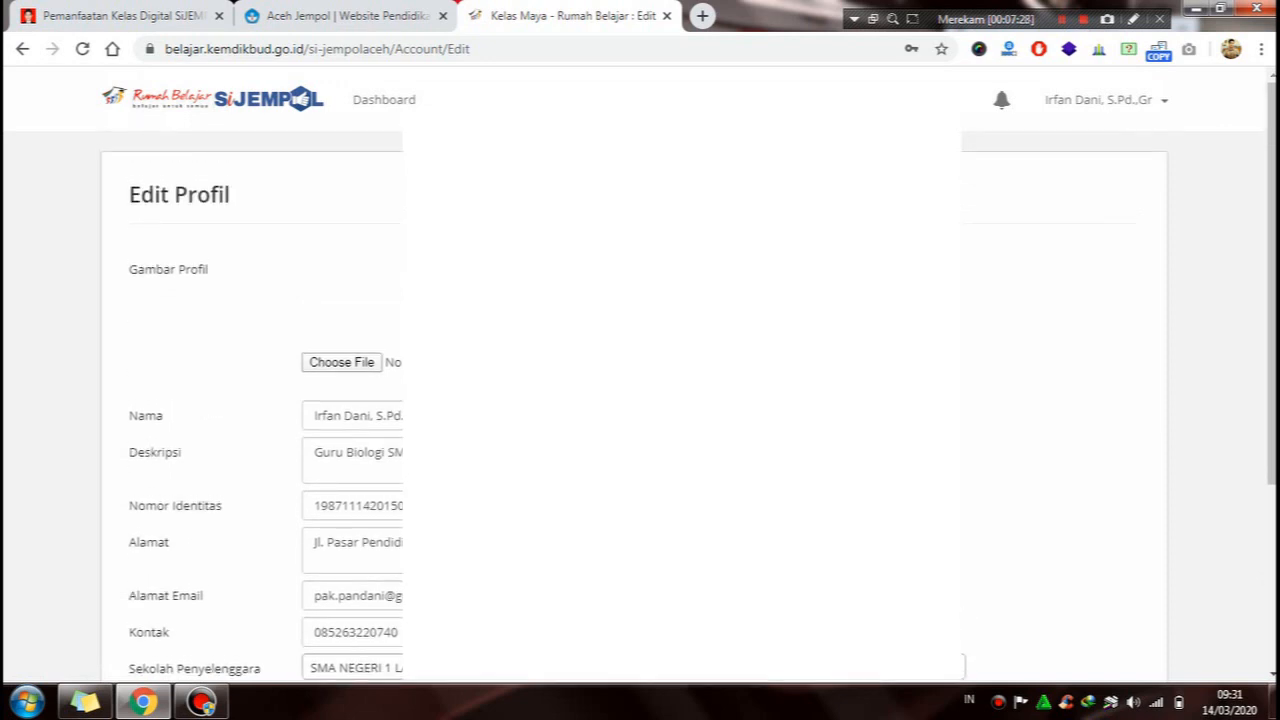
click(360, 365)
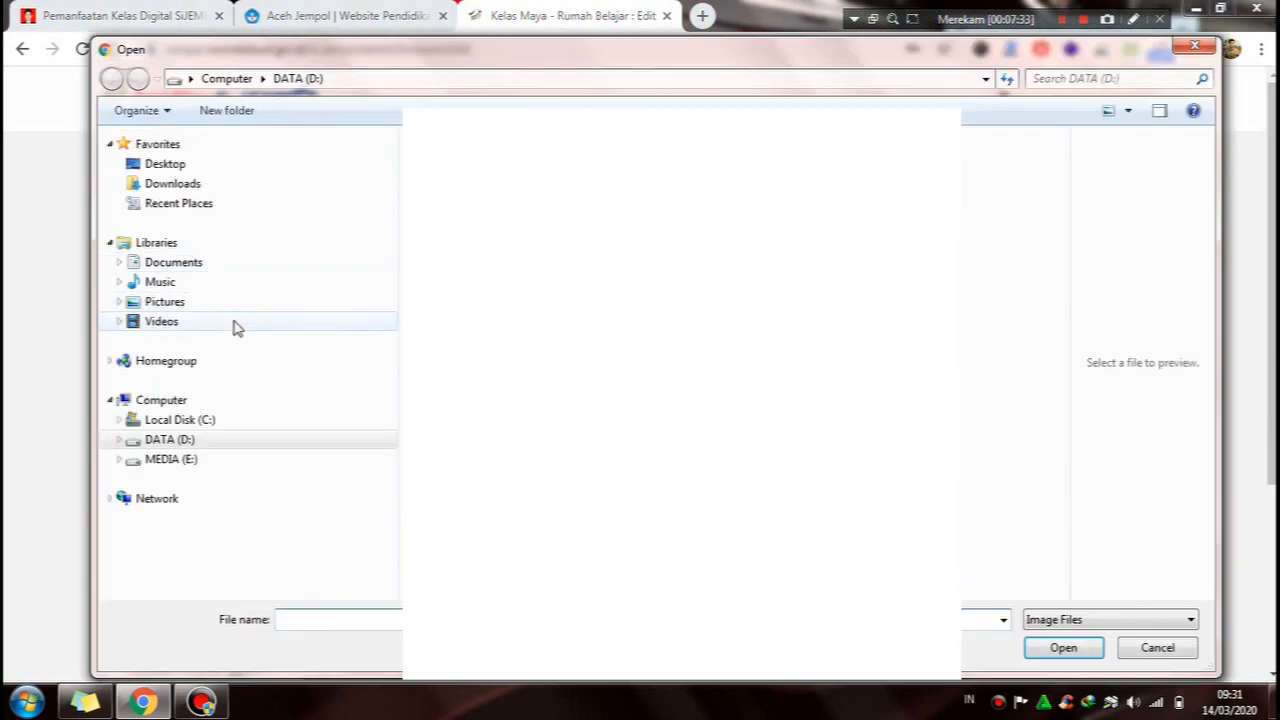
click(185, 441)
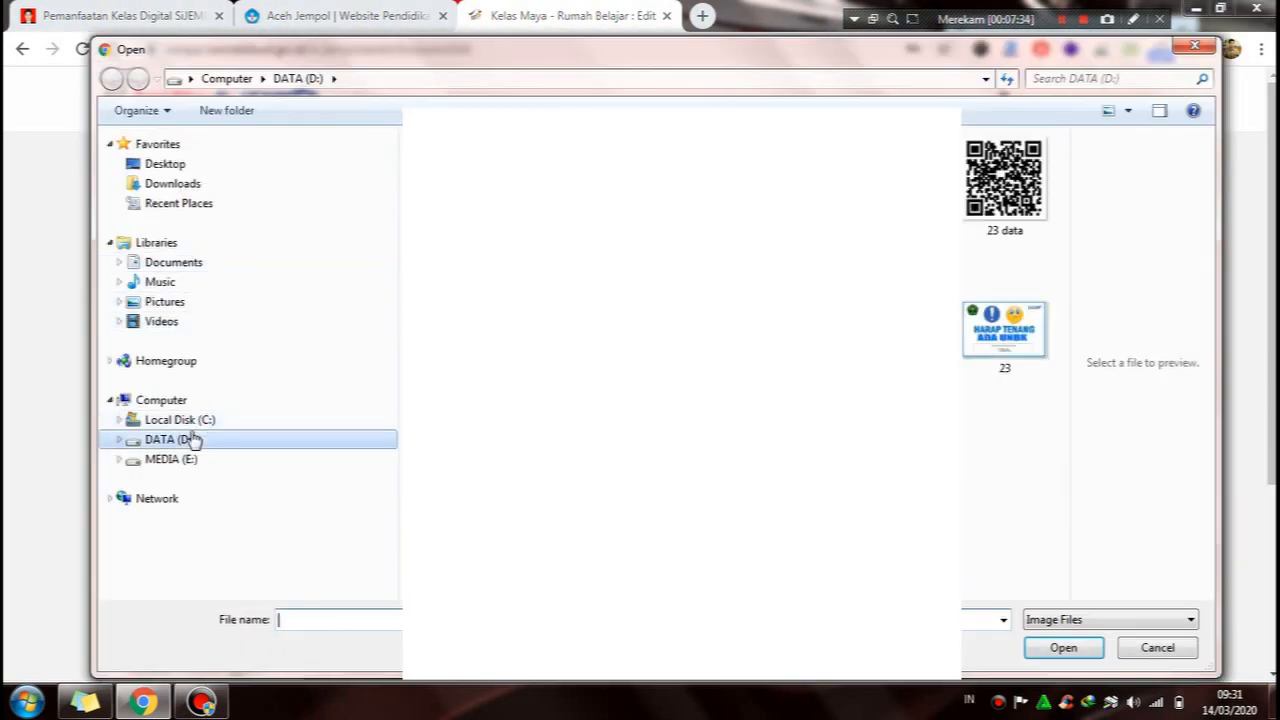
click(118, 440)
click(183, 396)
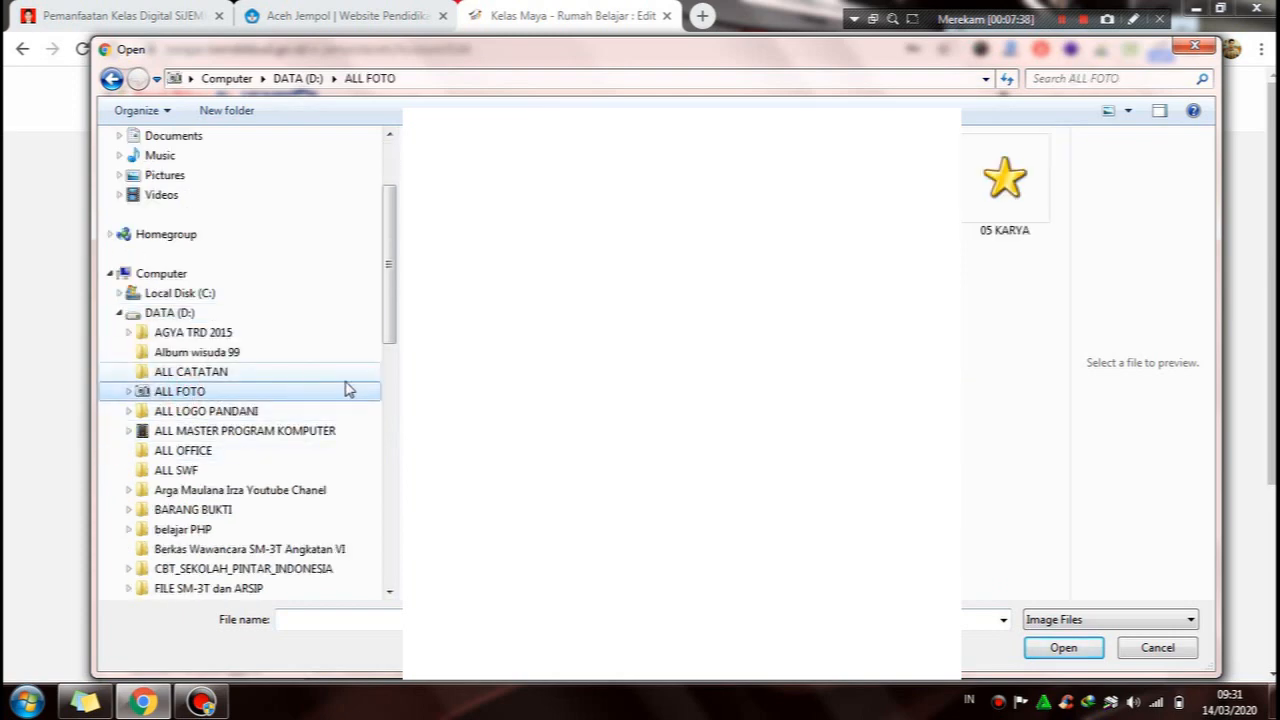
double_click(452, 180)
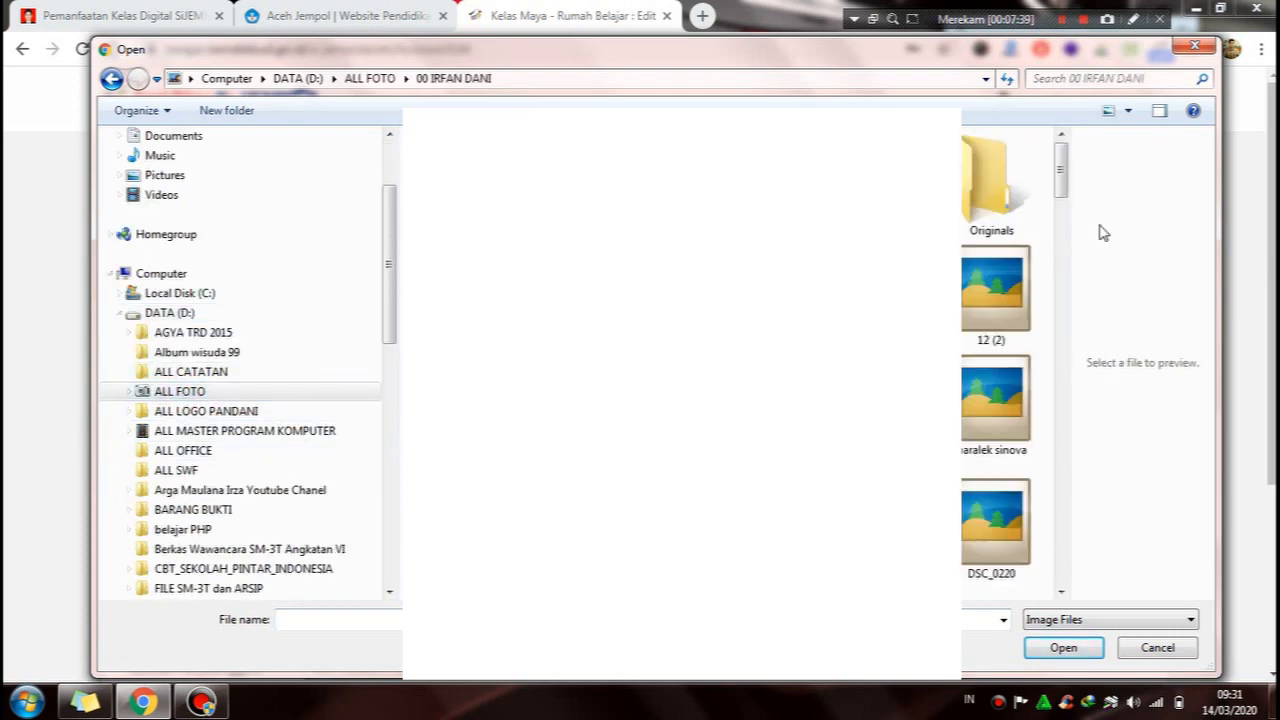
drag(1061, 170, 1061, 476)
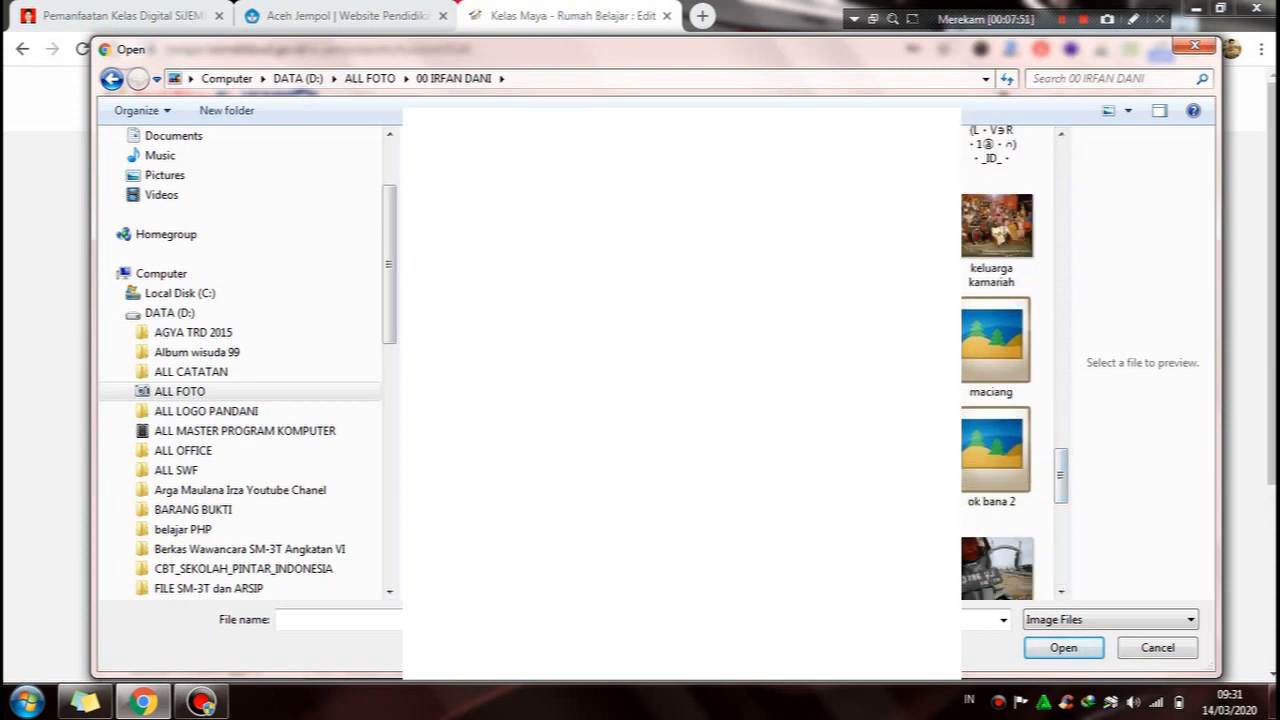
click(1036, 649)
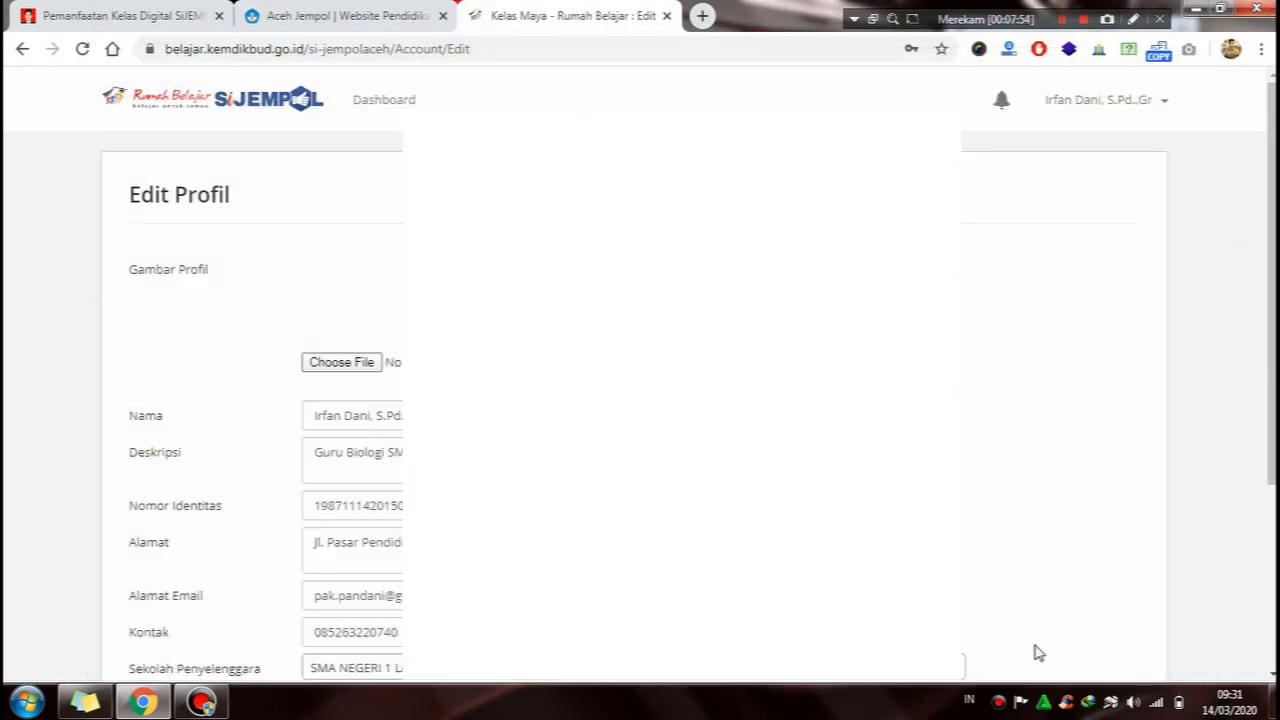
- Drag the crop box over the face in the uploaded profile photo
scroll(1001, 401, down, 5)
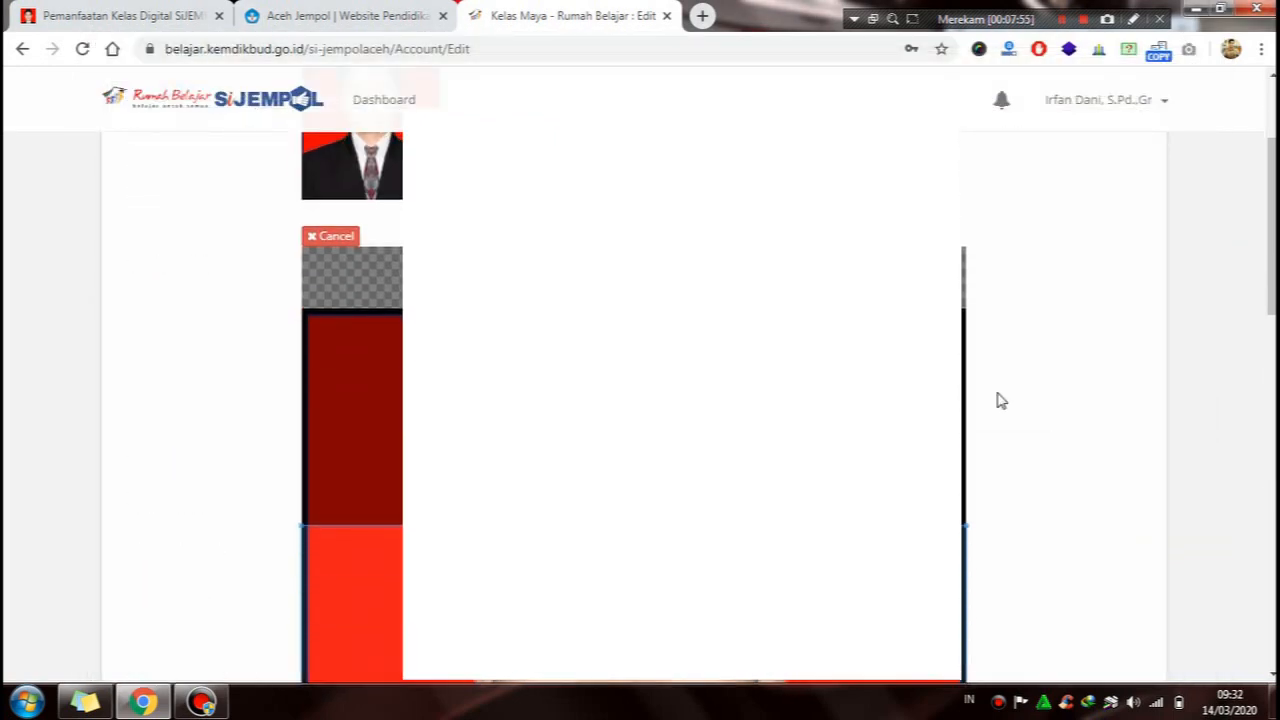
scroll(967, 432, down, 1)
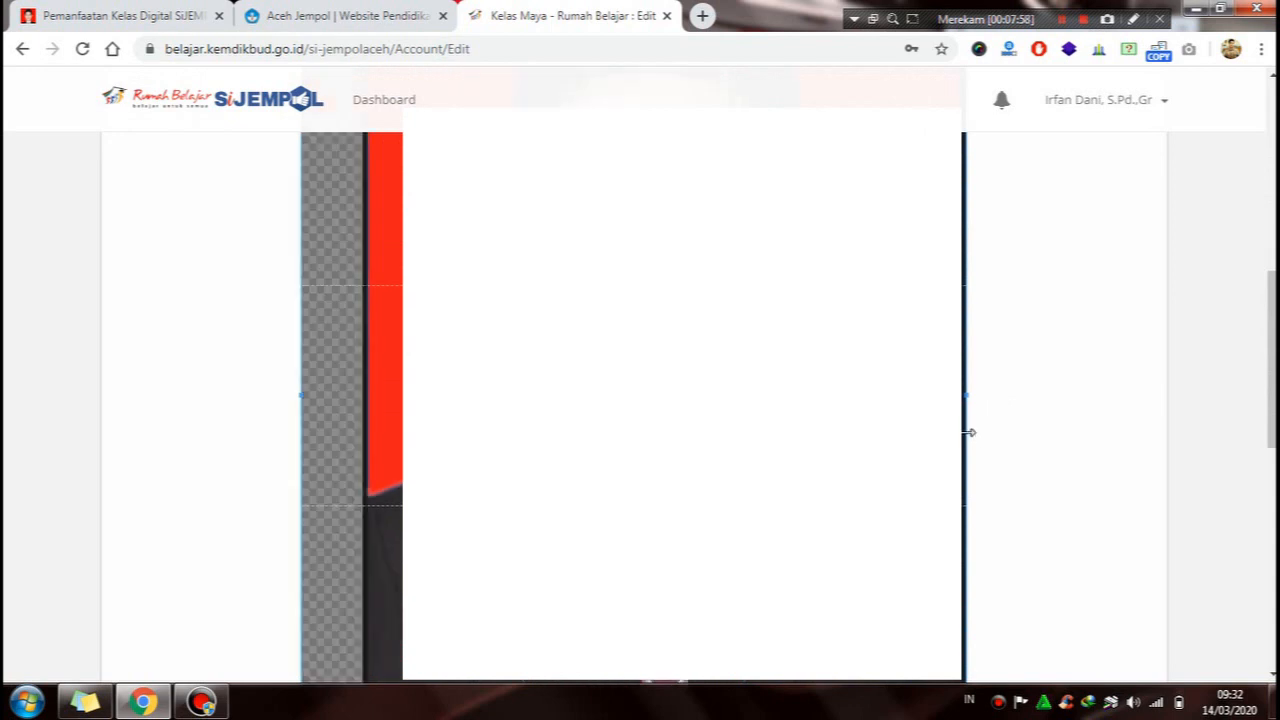
scroll(965, 432, down, 1)
scroll(965, 432, up, 3)
scroll(965, 432, down, 1)
scroll(965, 432, up, 1)
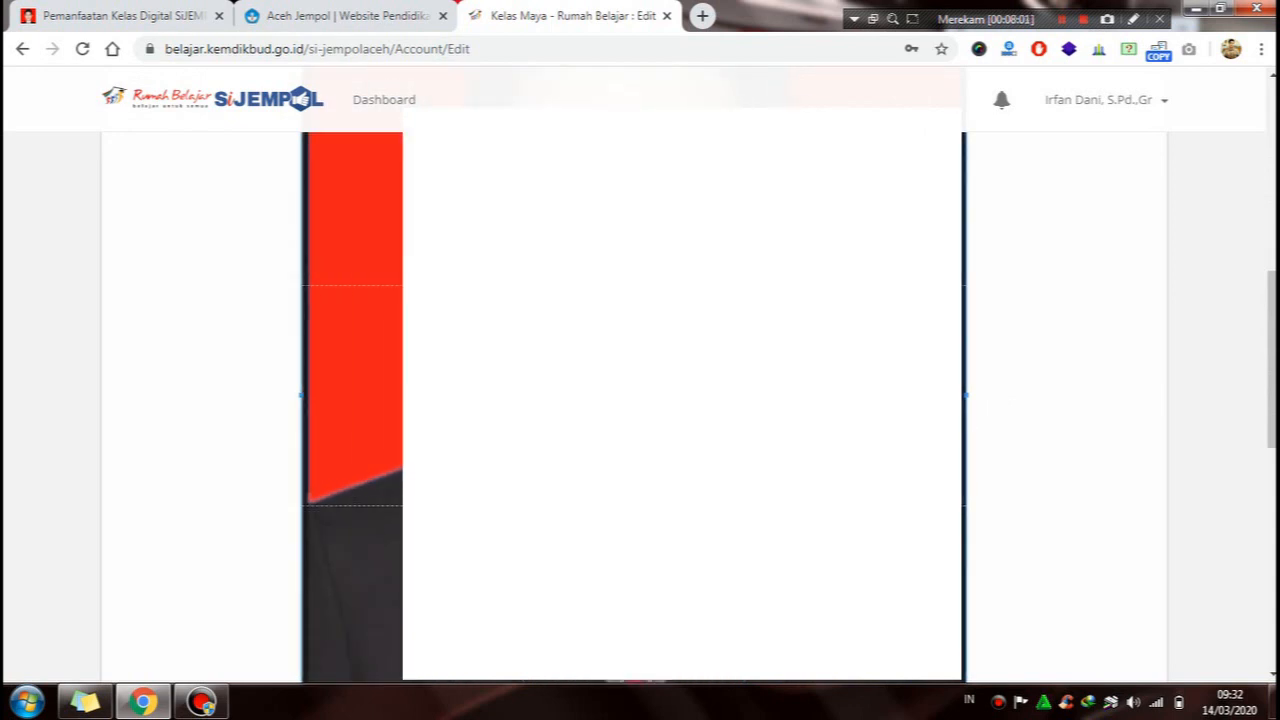
scroll(965, 432, down, 2)
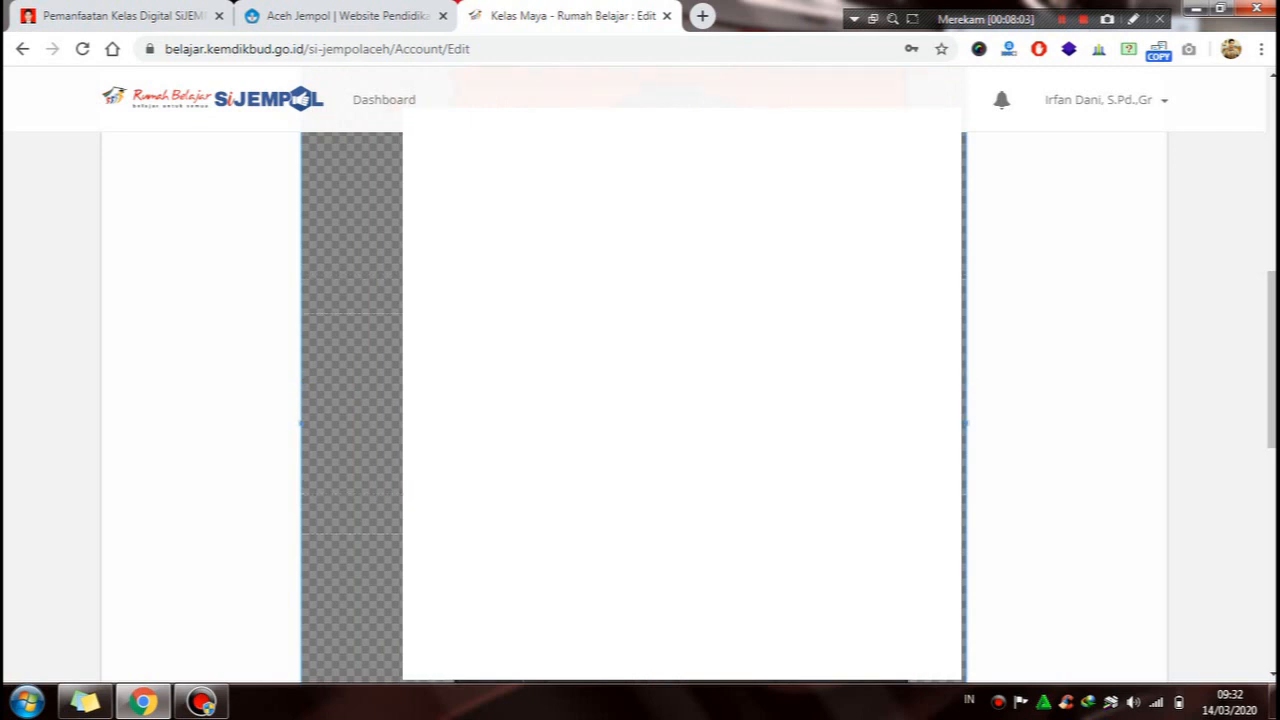
scroll(965, 432, up, 1)
scroll(965, 432, down, 1)
mouse_move(1274, 417)
mouse_down()
mouse_move(1274, 497)
mouse_move(1274, 432)
mouse_up()
scroll(965, 432, up, 1)
scroll(965, 432, up, 1)
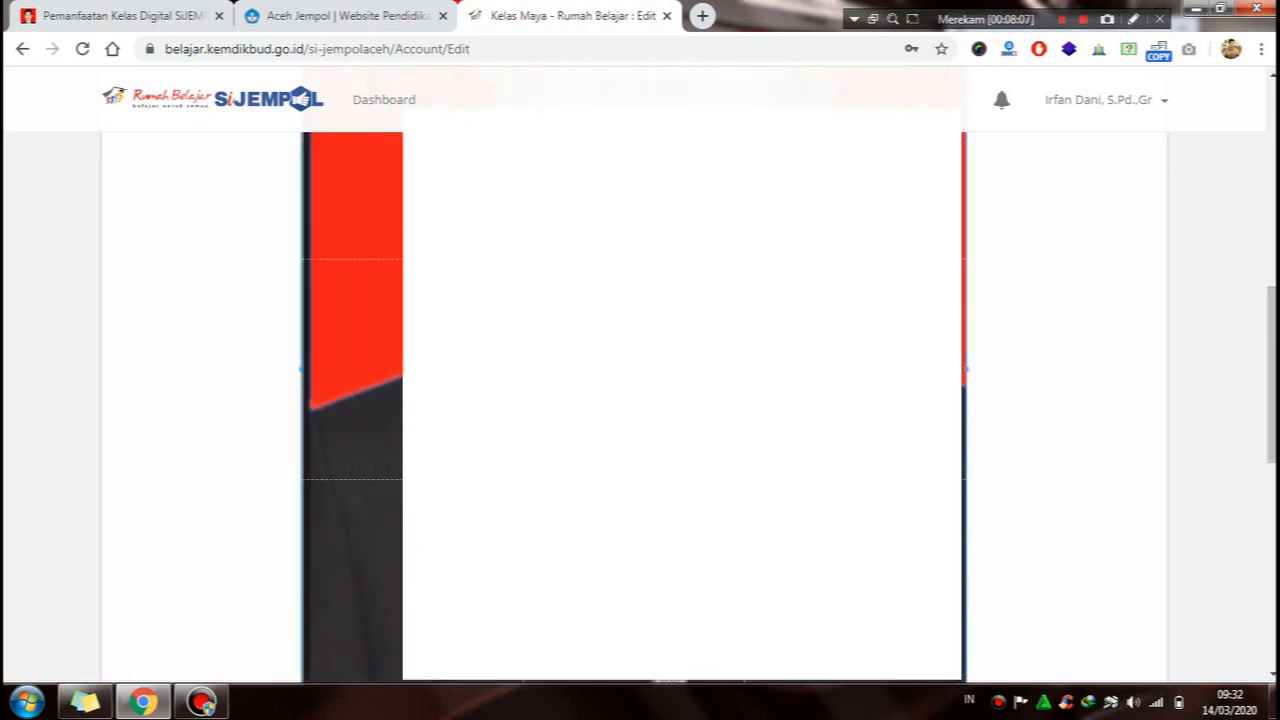
scroll(965, 432, down, 1)
scroll(965, 432, up, 1)
drag(1273, 415, 1273, 375)
drag(682, 459, 682, 338)
- Zoom the page out to see the whole cropper and scroll to the profile fields
scroll(682, 577, up, 1)
scroll(682, 385, down, 2)
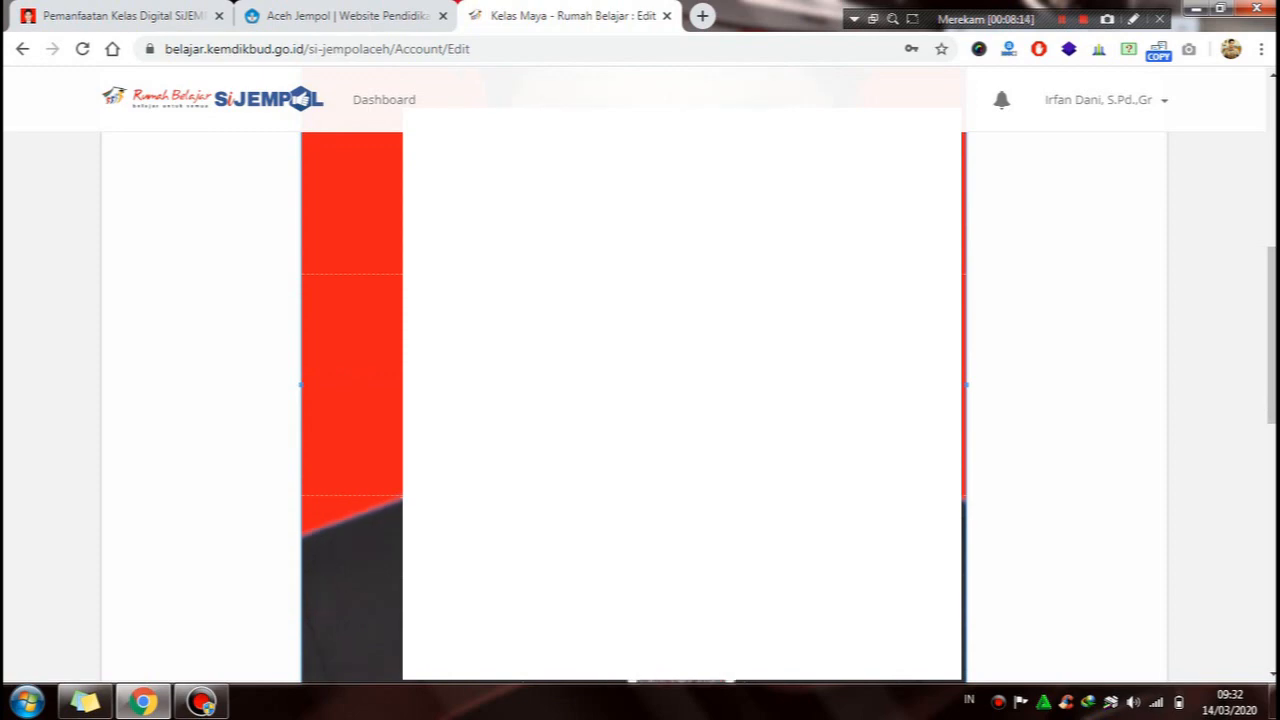
key(ctrl+minus)
key(ctrl+minus)
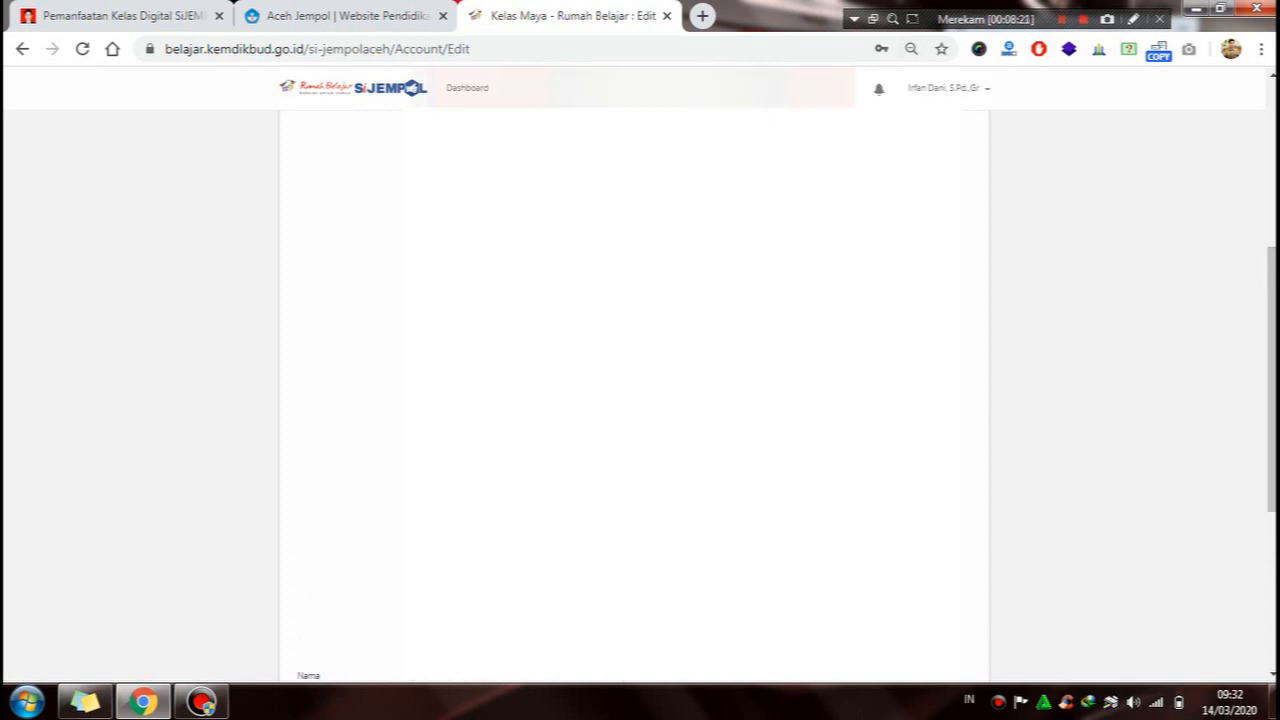
scroll(975, 395, down, 2)
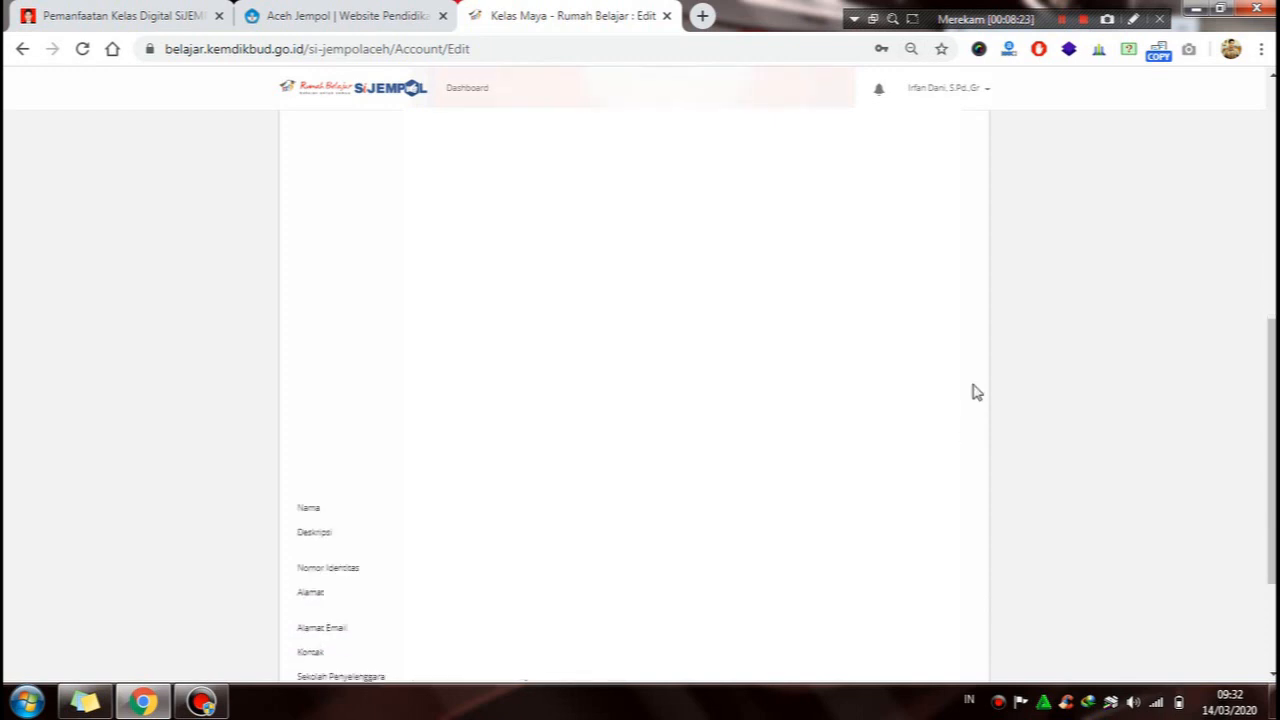
scroll(966, 391, up, 2)
scroll(965, 391, down, 2)
scroll(634, 395, up, 2)
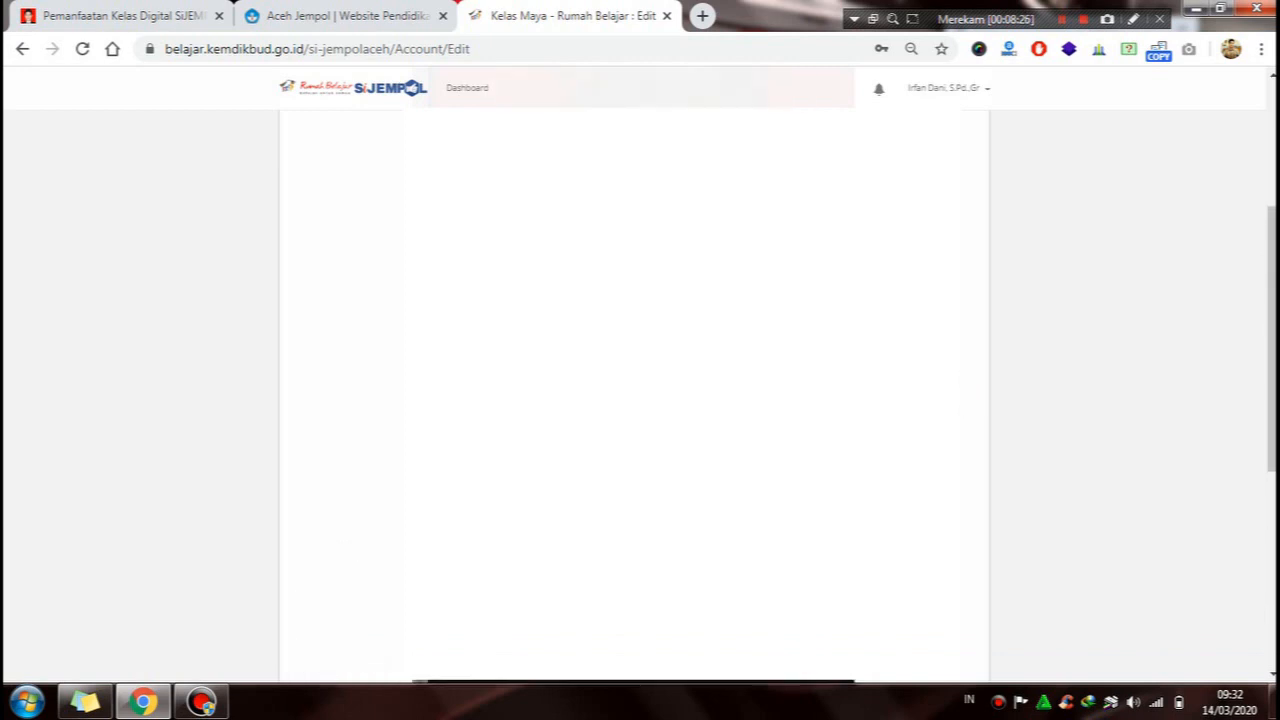
scroll(634, 395, up, 2)
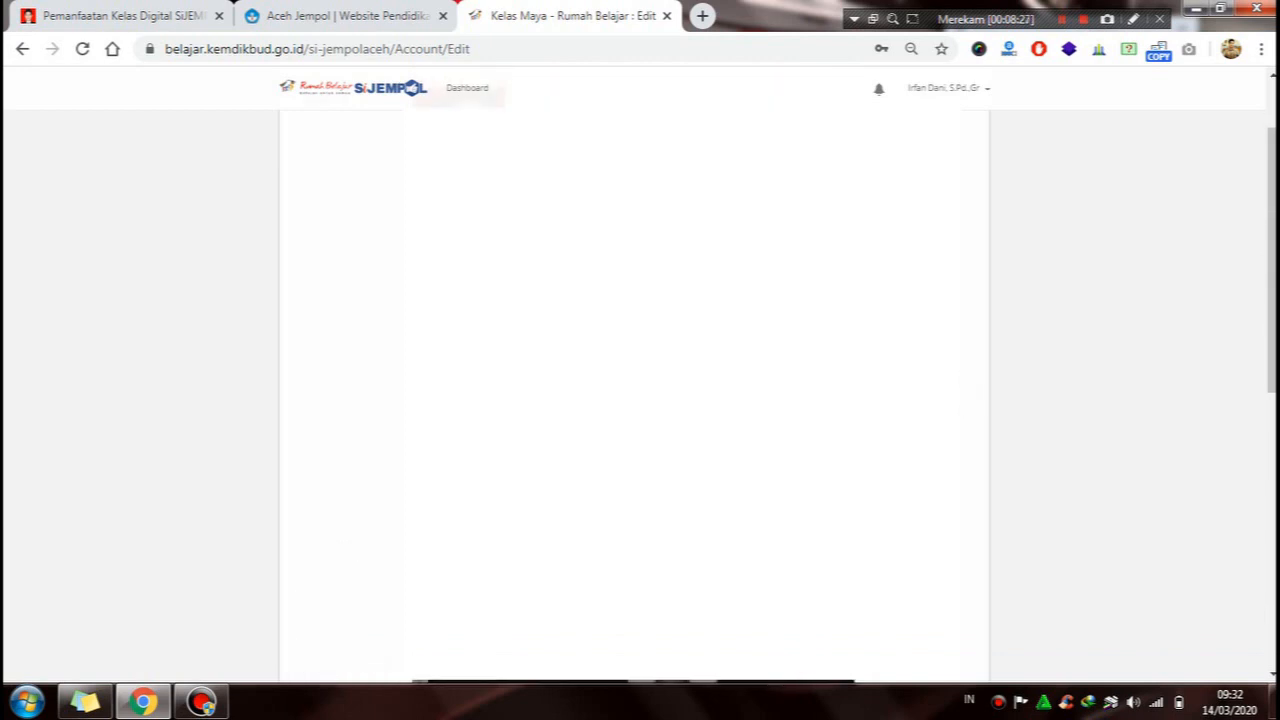
scroll(634, 395, down, 1)
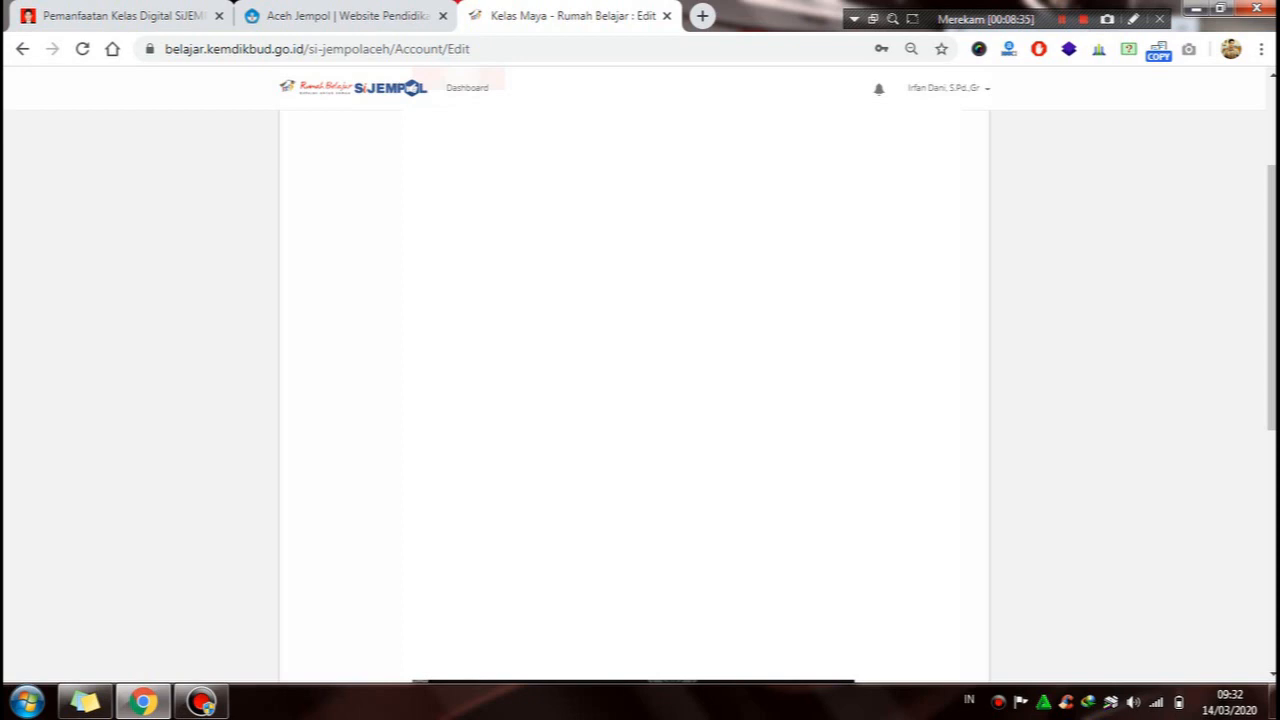
scroll(634, 395, down, 3)
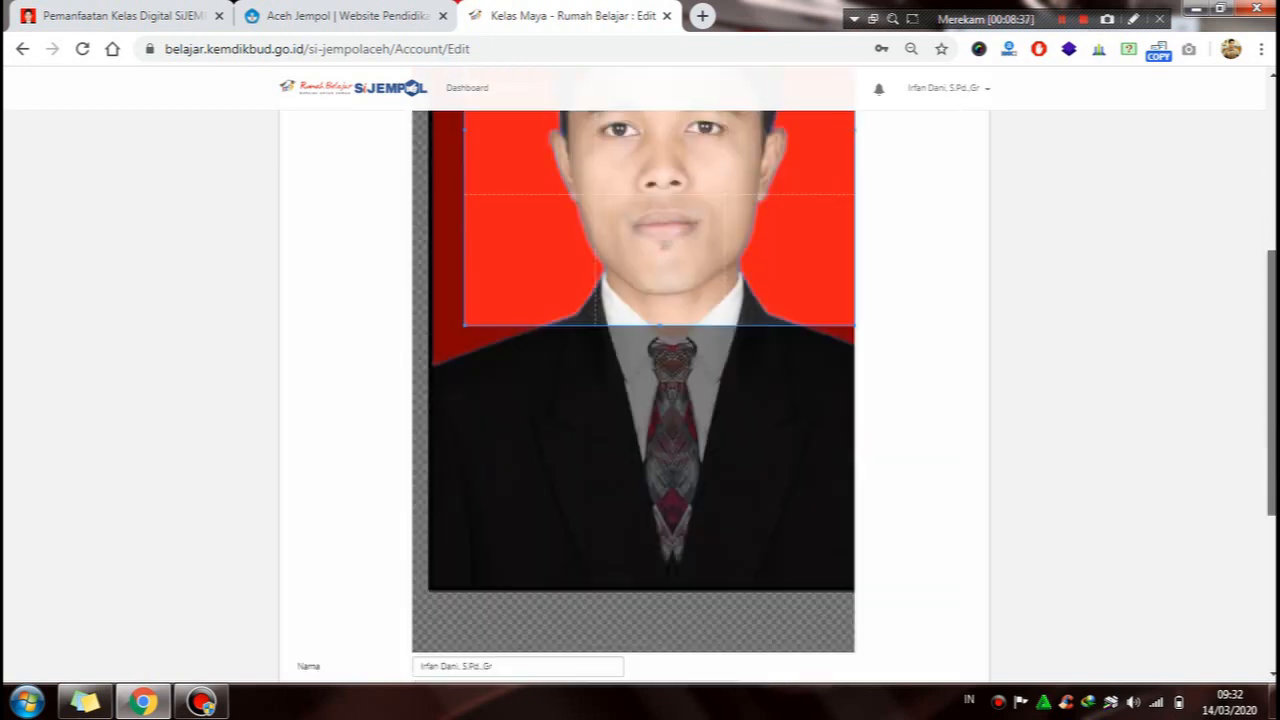
scroll(634, 395, up, 1)
scroll(634, 395, up, 4)
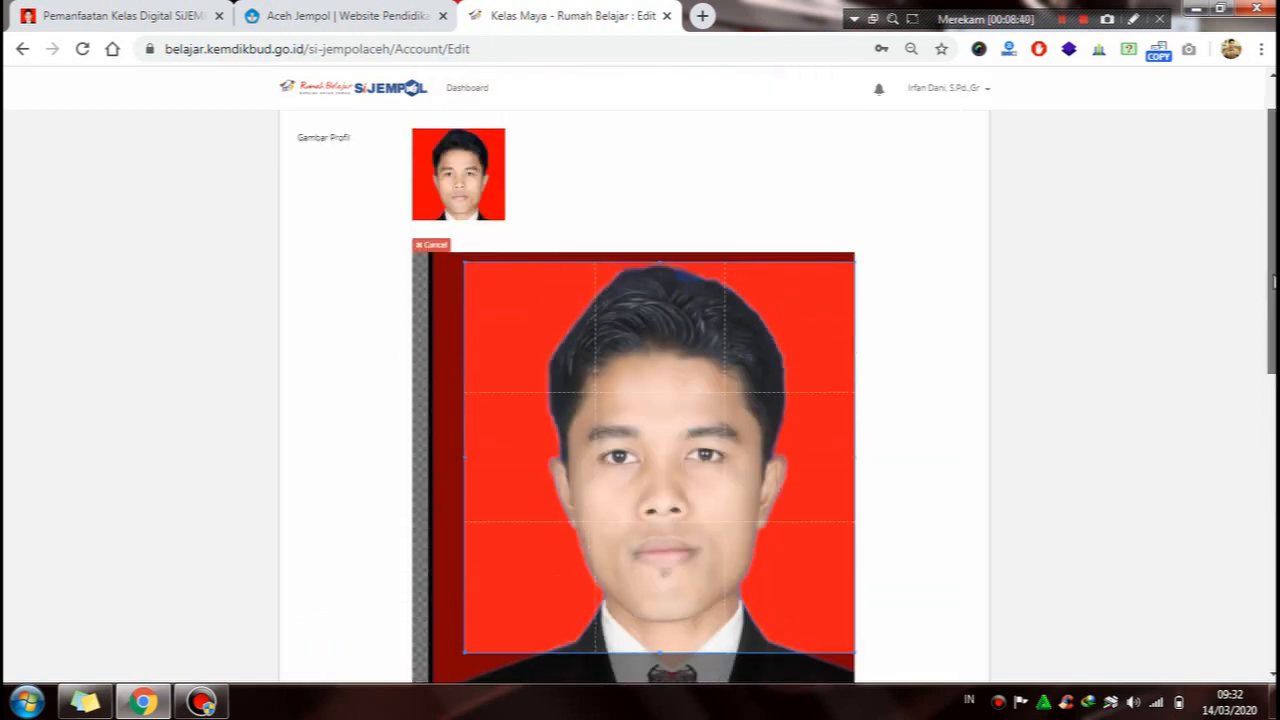
drag(1274, 282, 1273, 267)
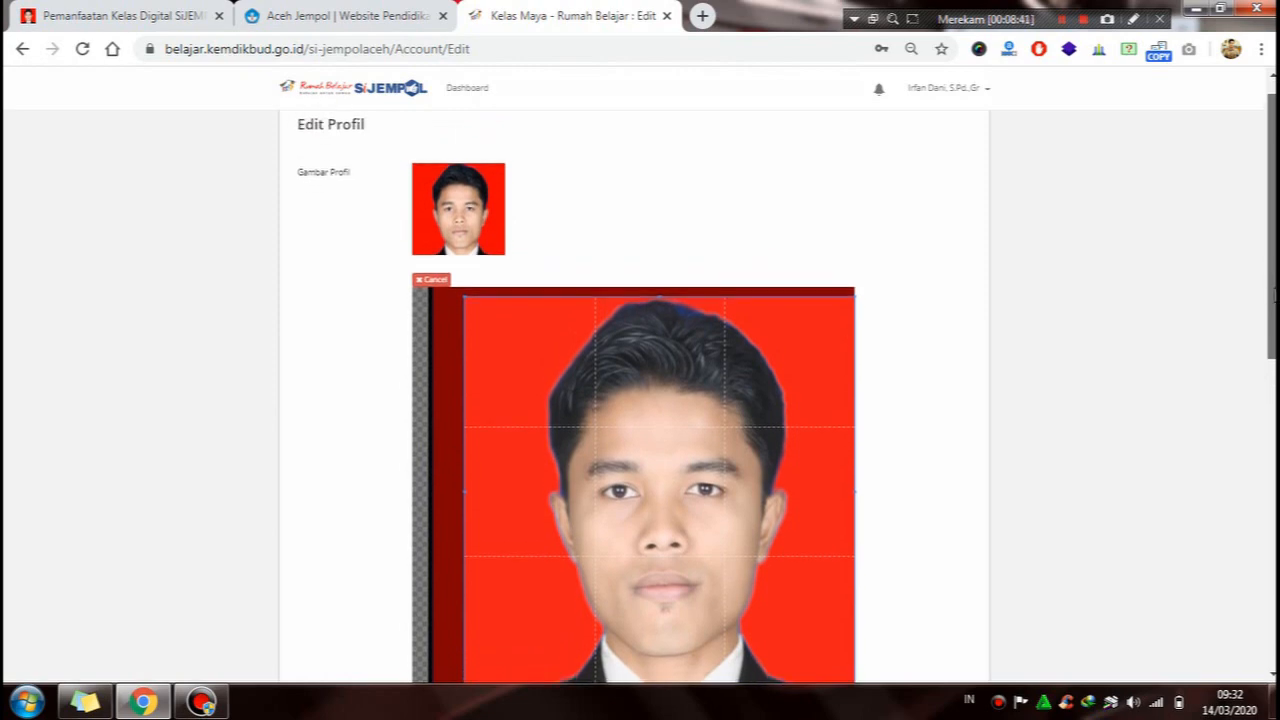
scroll(609, 552, down, 8)
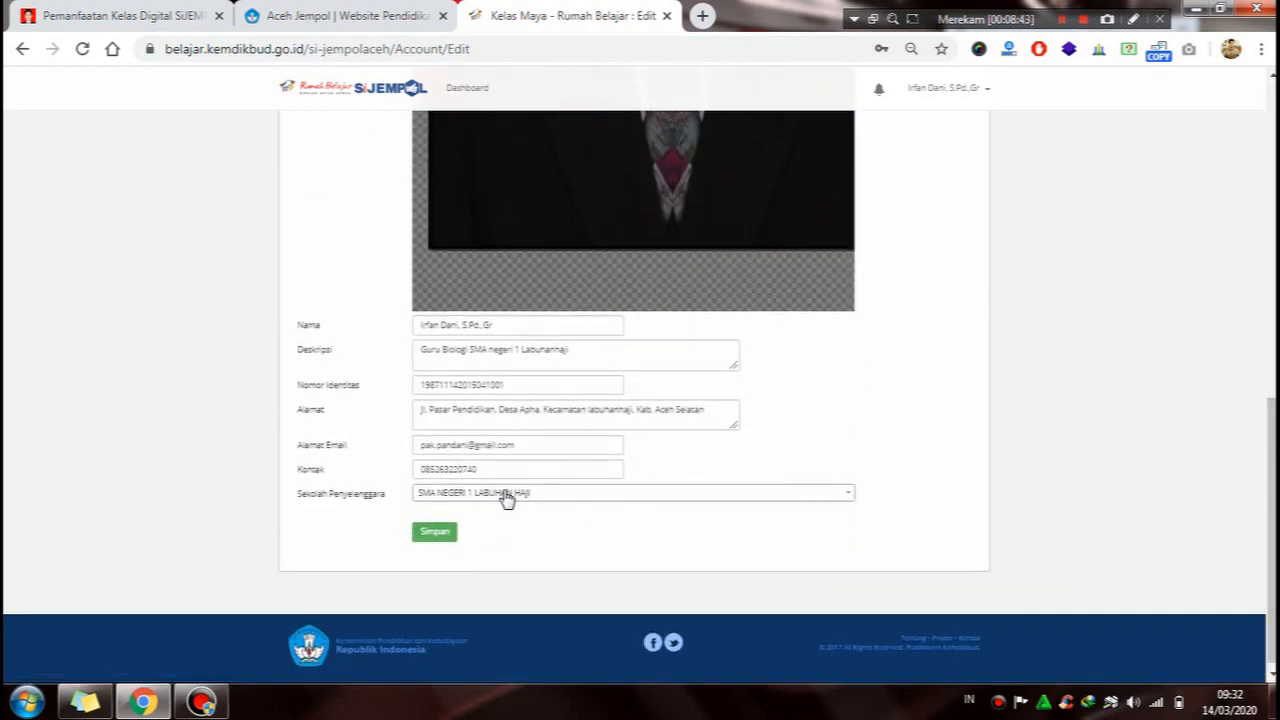
- Save the profile with Simpan and go back to the Kelola Kelas dashboard
click(445, 531)
scroll(820, 348, up, 1)
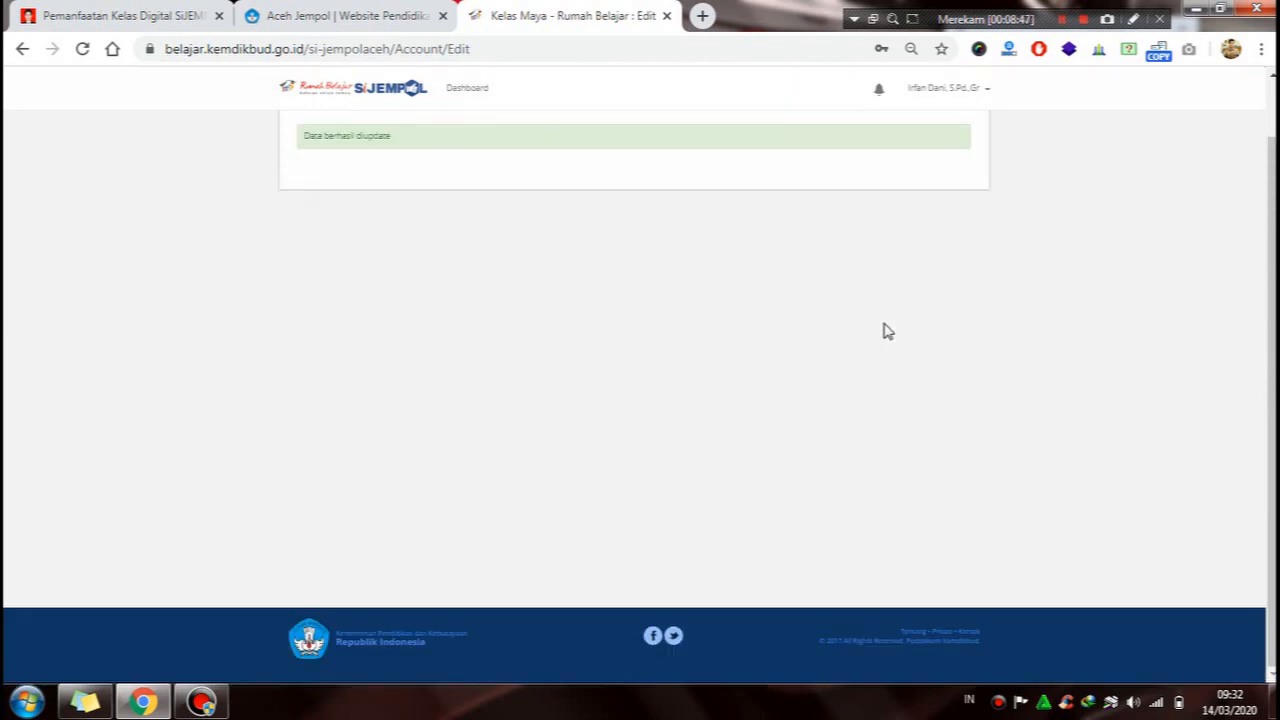
scroll(651, 286, up, 1)
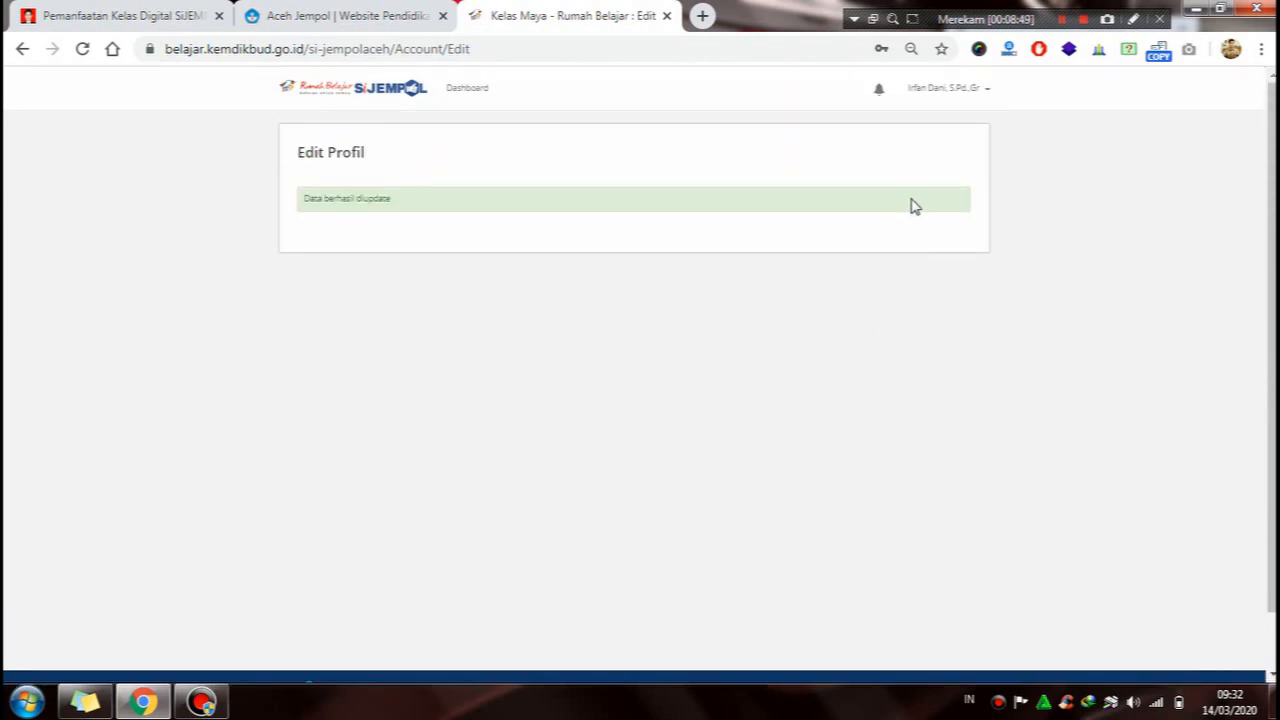
scroll(675, 292, up, 2)
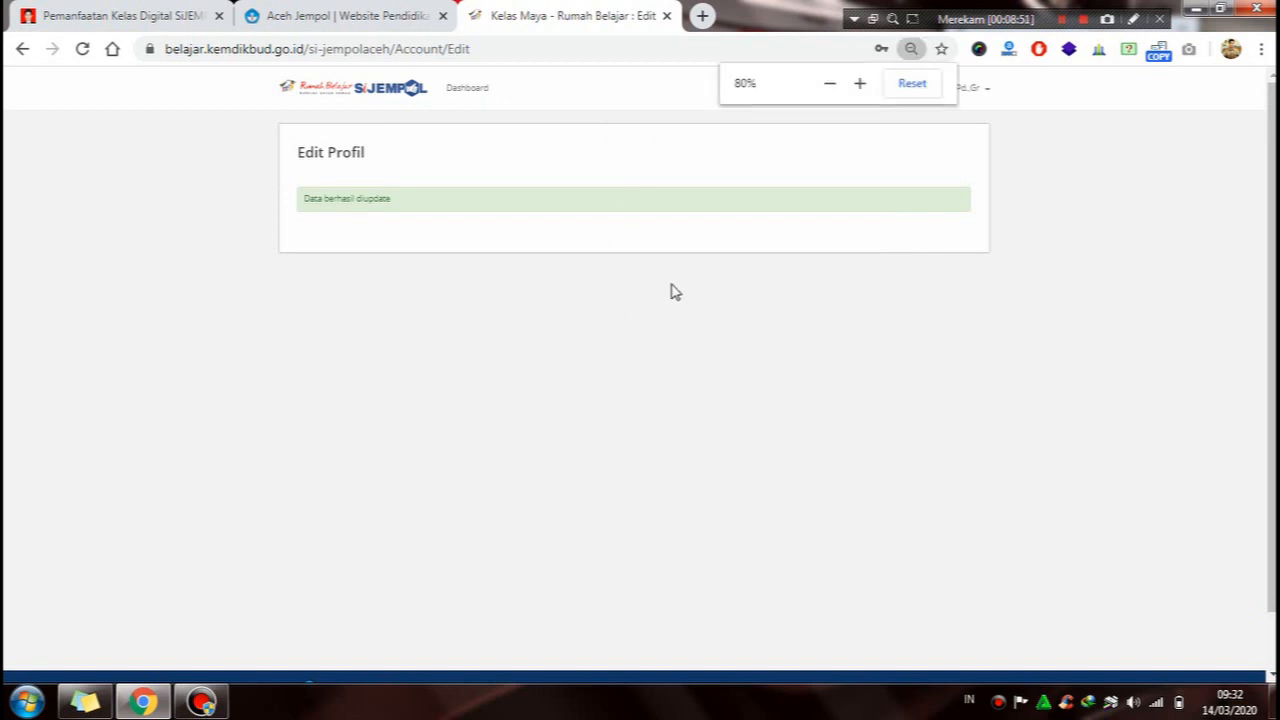
scroll(690, 292, up, 1)
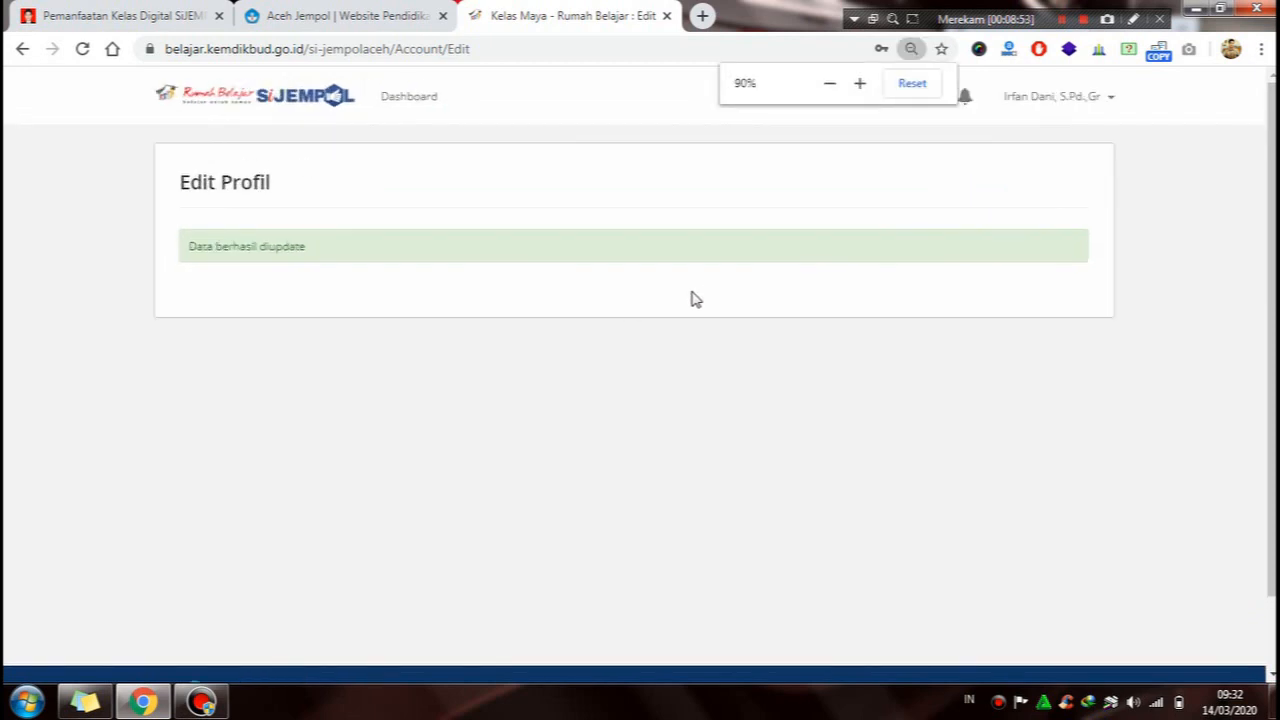
scroll(691, 297, up, 1)
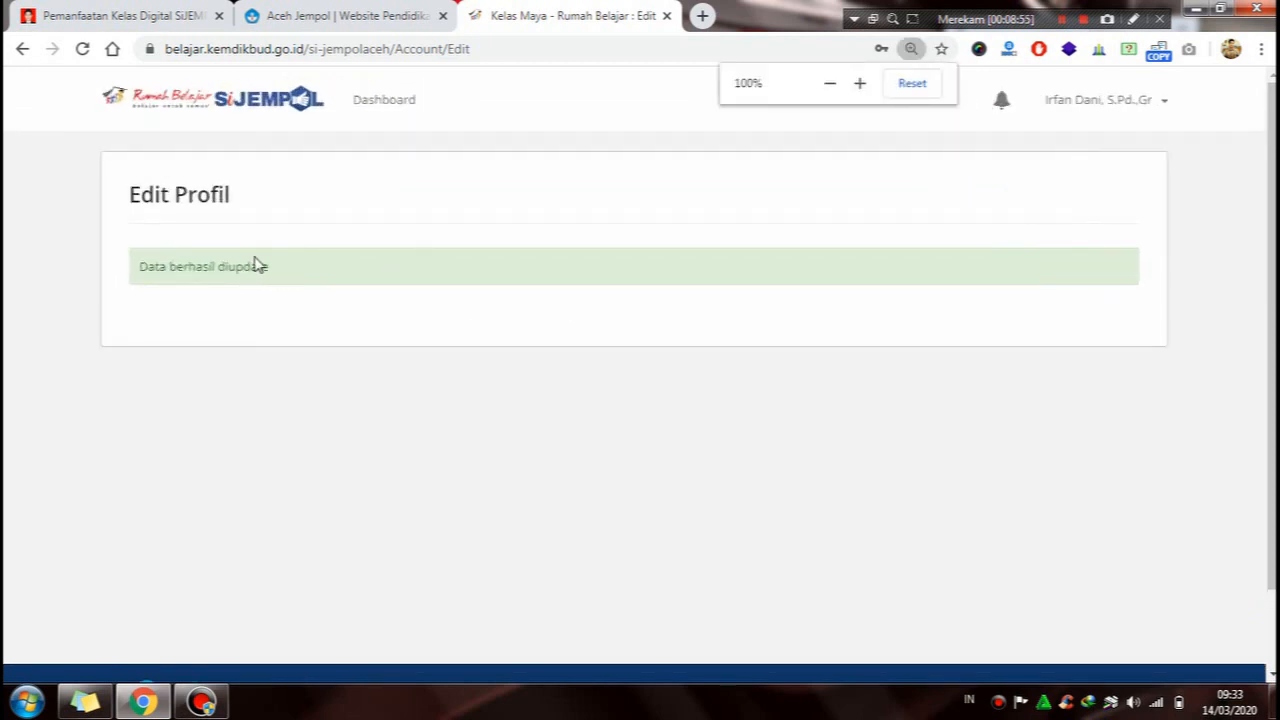
click(401, 100)
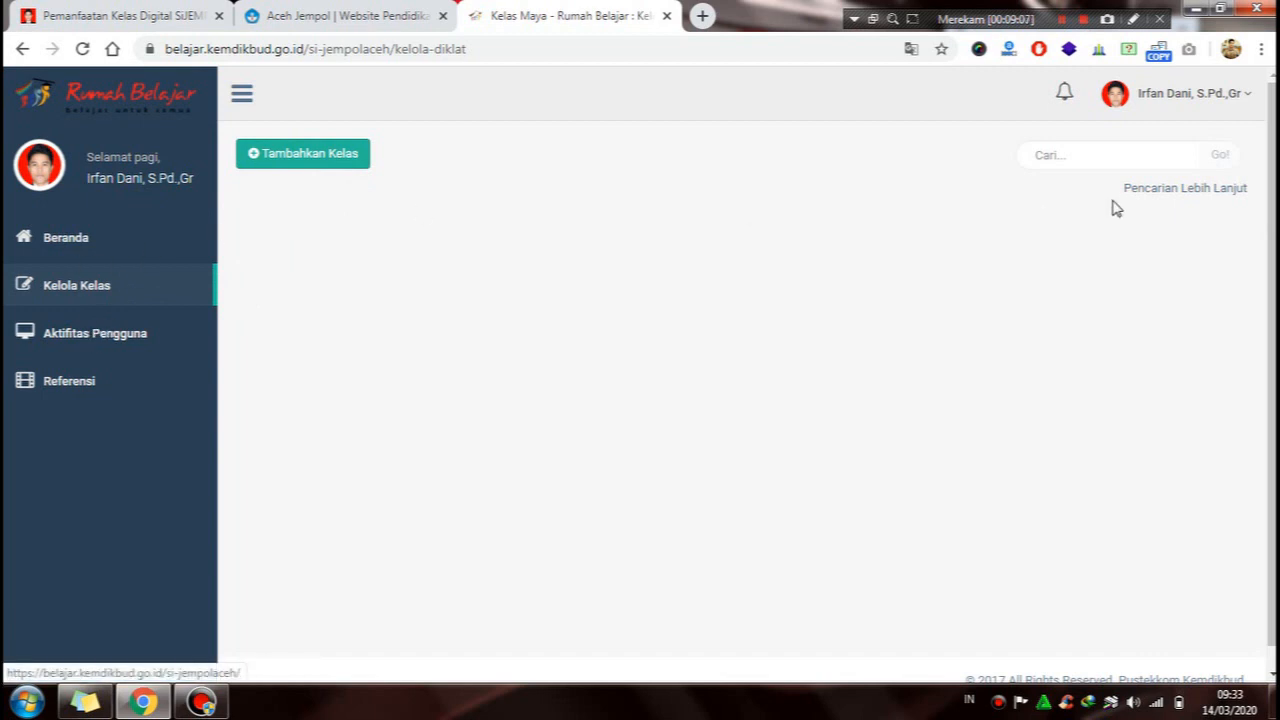
- Look over the account menu, the Beranda page and the Aktifitas Pengguna role options, keeping Siswa
click(1195, 95)
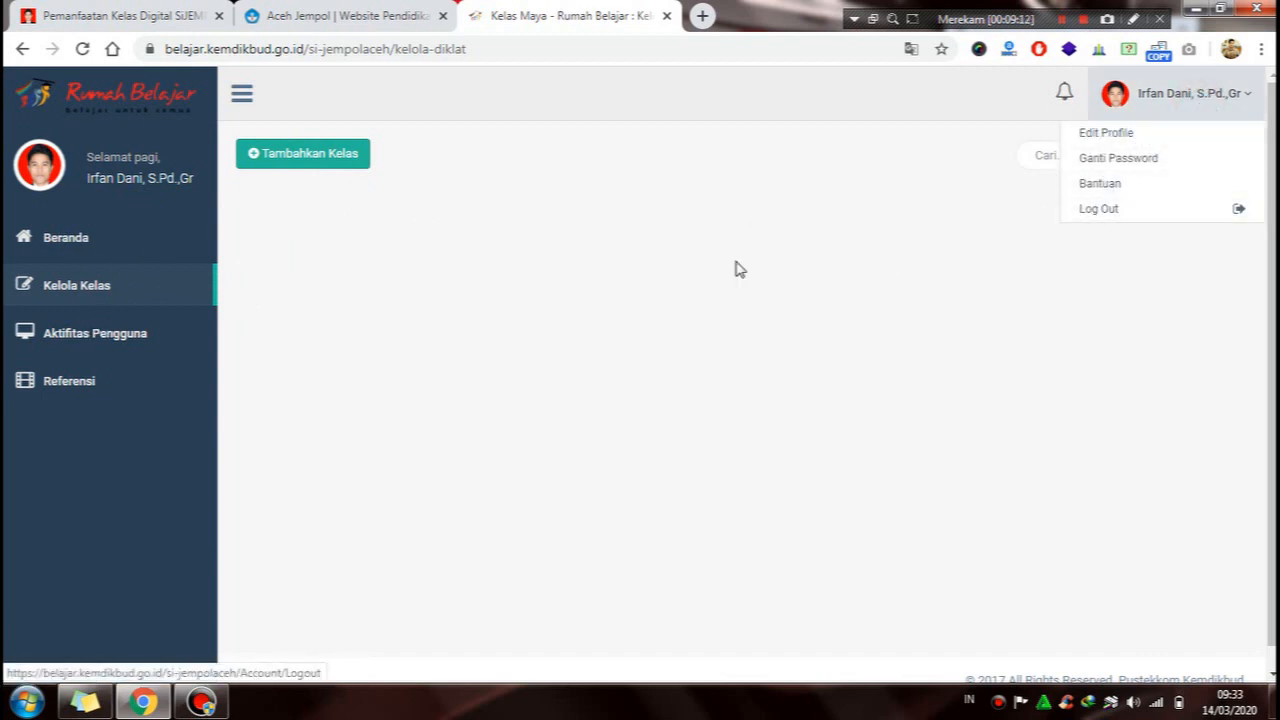
click(389, 375)
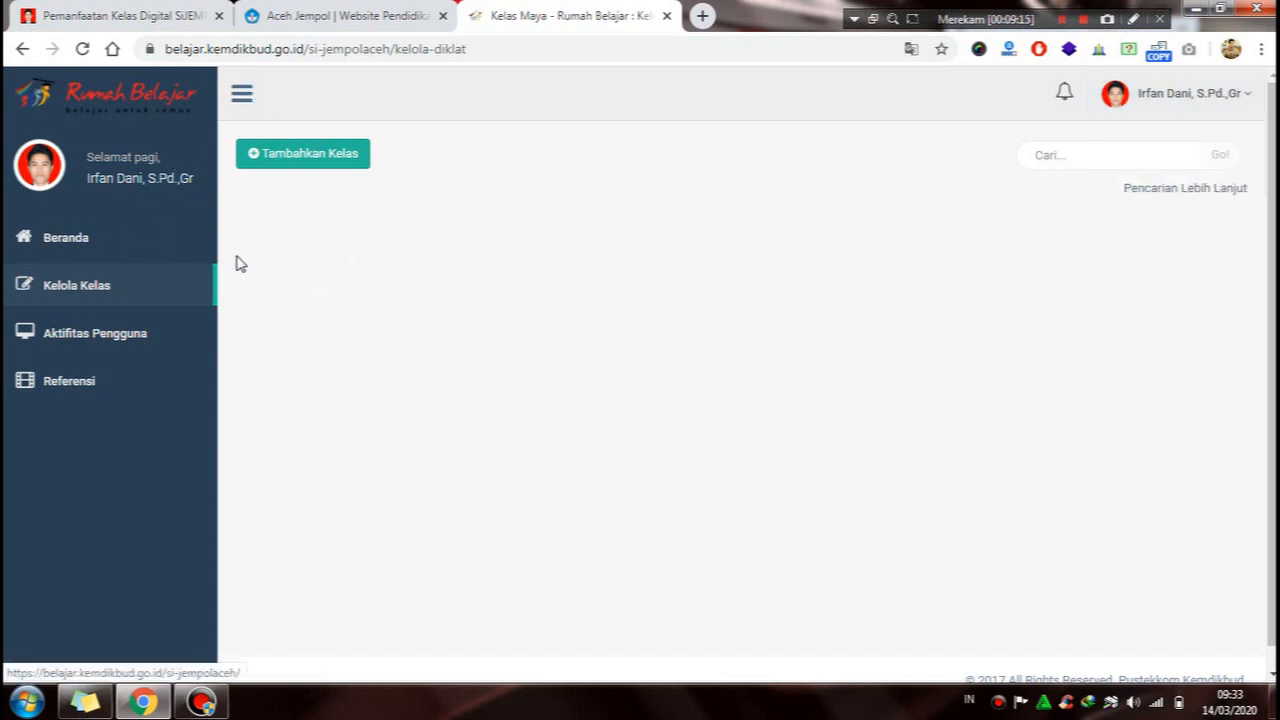
click(89, 251)
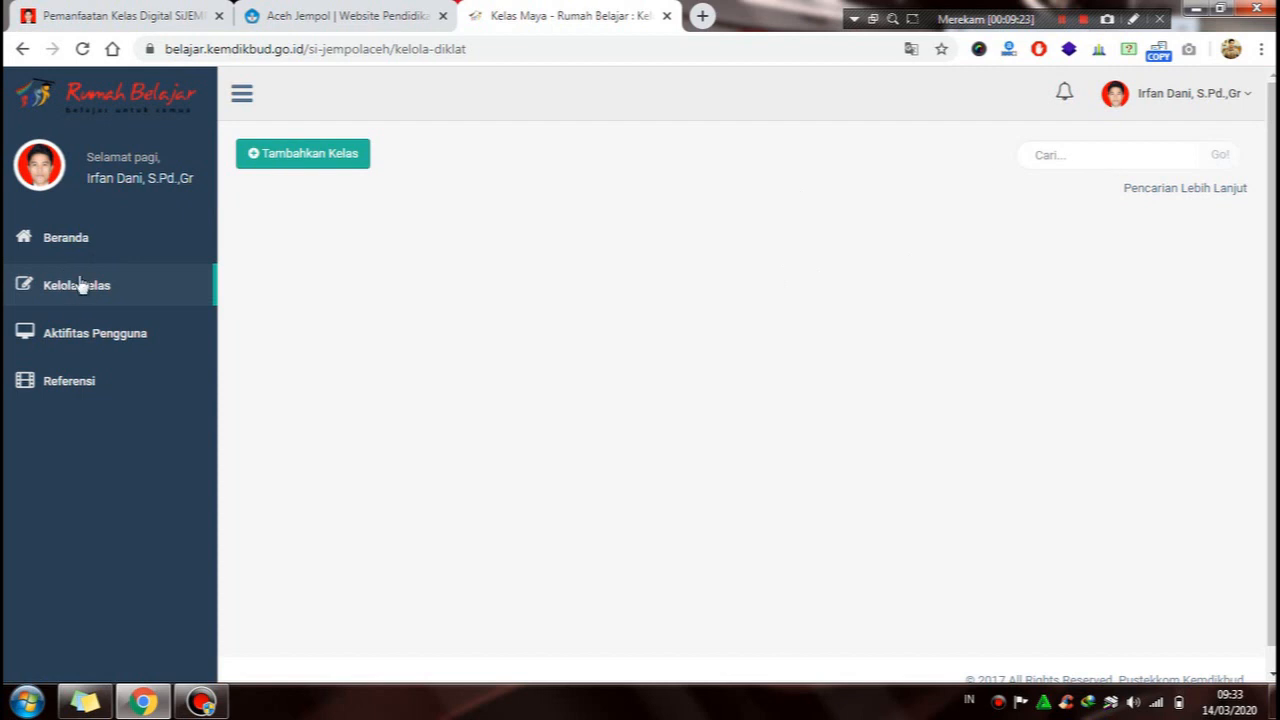
click(80, 332)
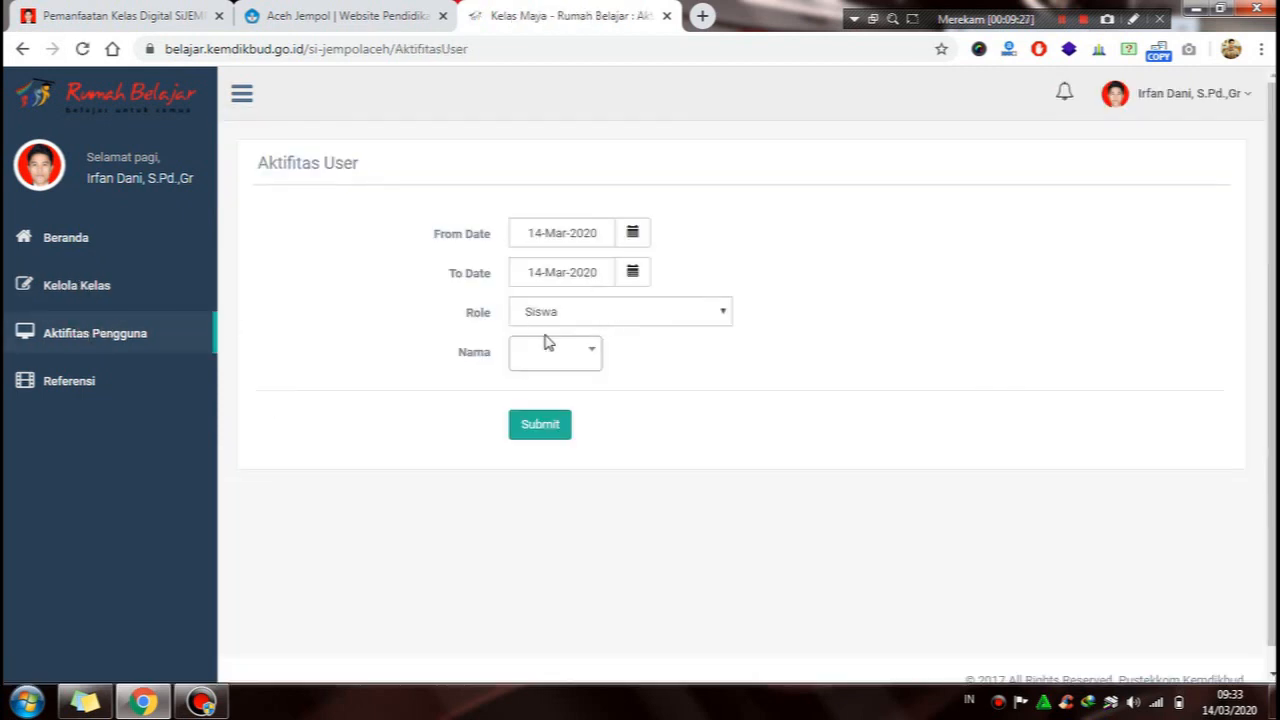
click(590, 312)
click(589, 314)
- Visit the Referensi page, return to Beranda, and start a new class with Tambahkan Kelas
click(56, 393)
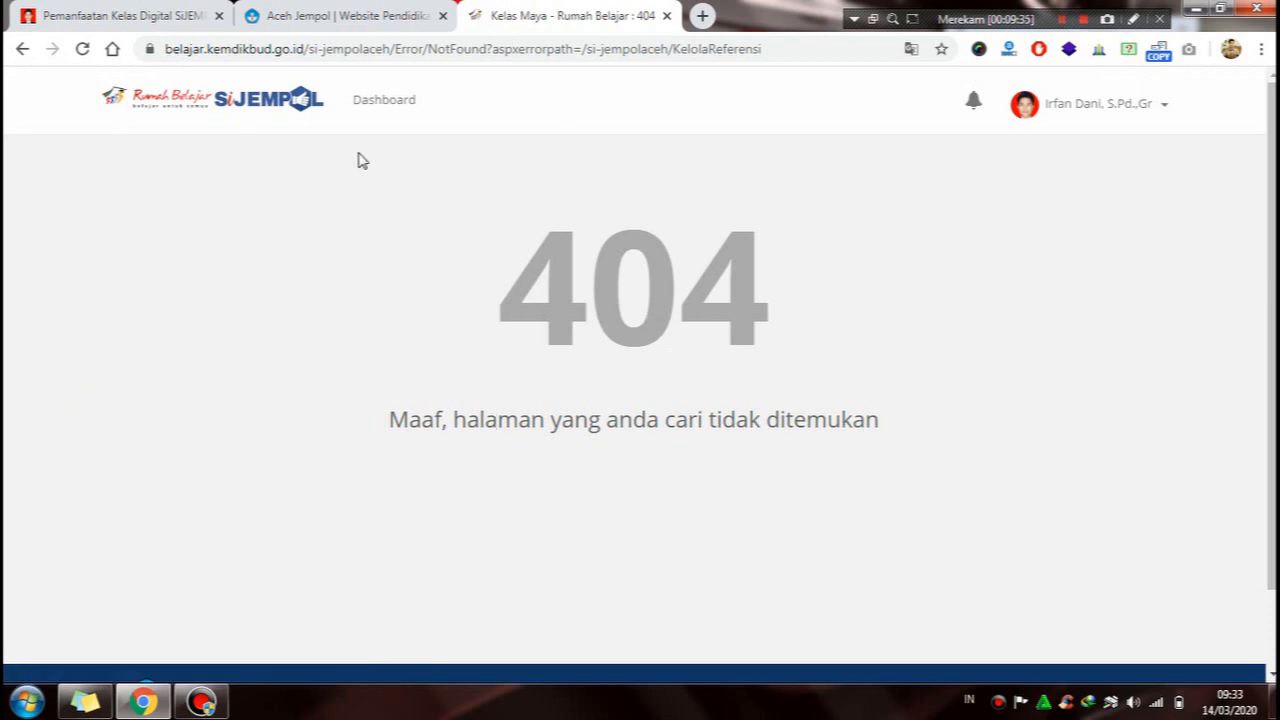
click(389, 104)
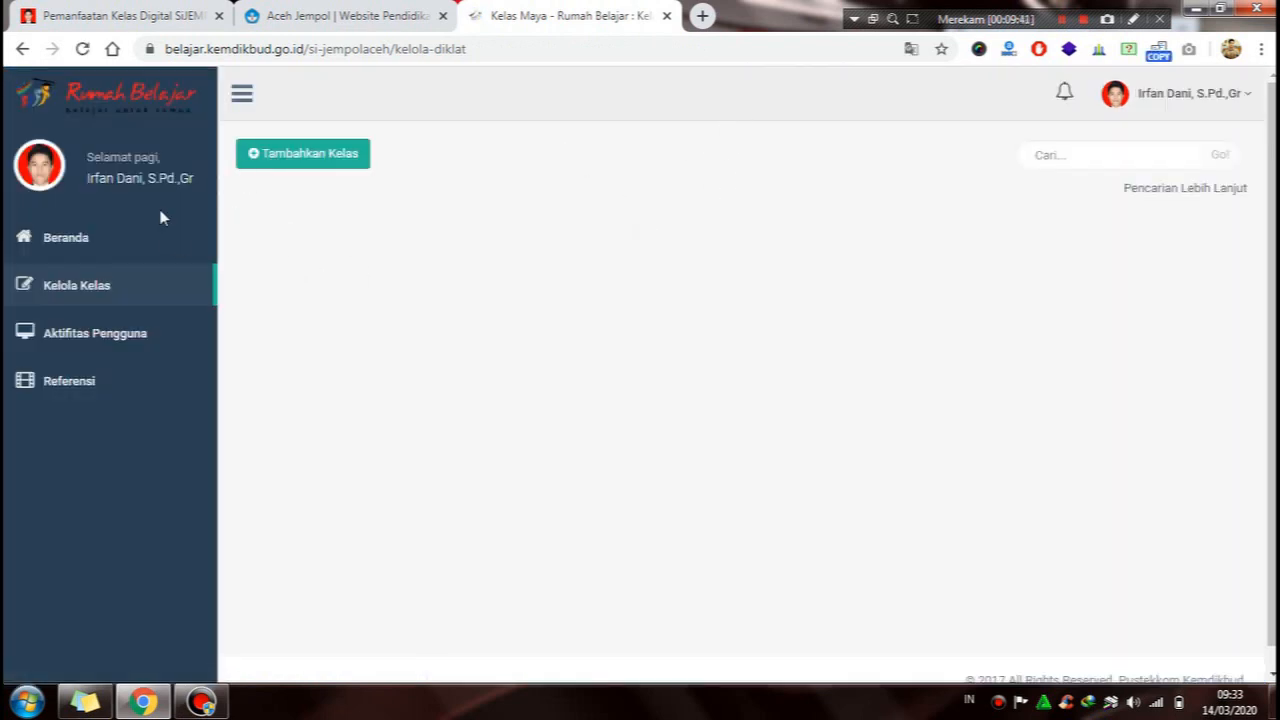
click(122, 236)
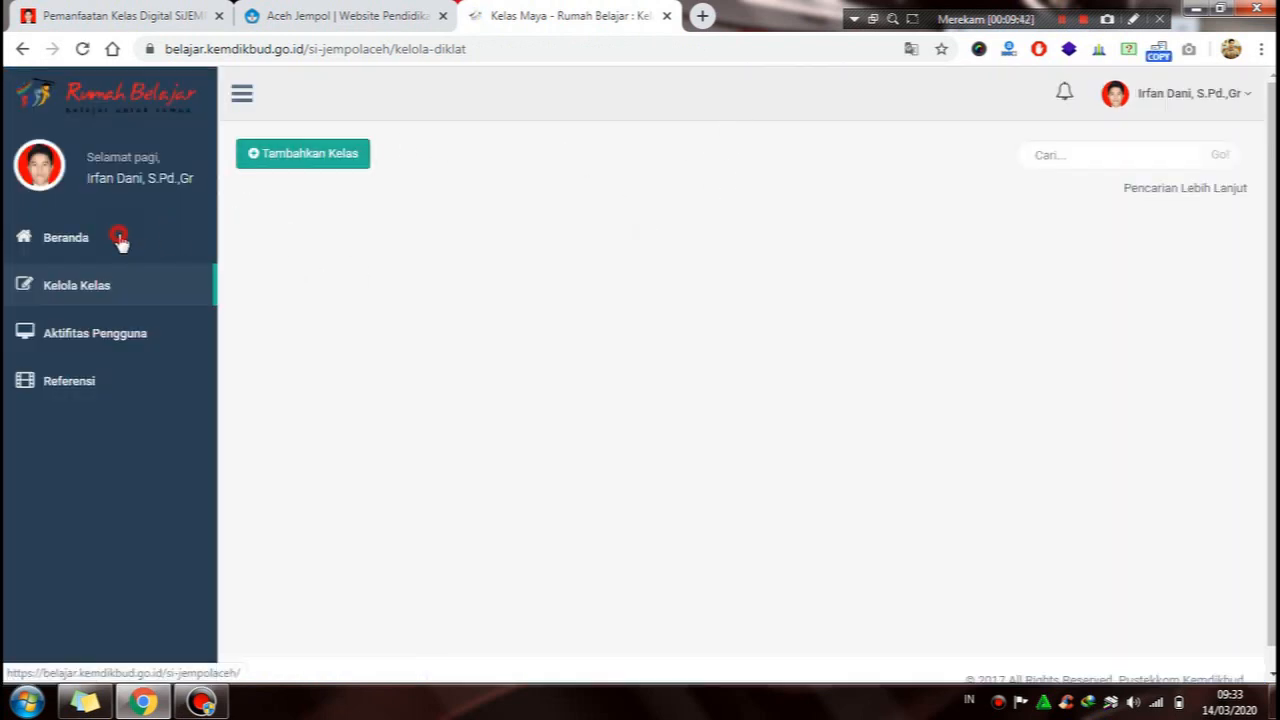
click(346, 170)
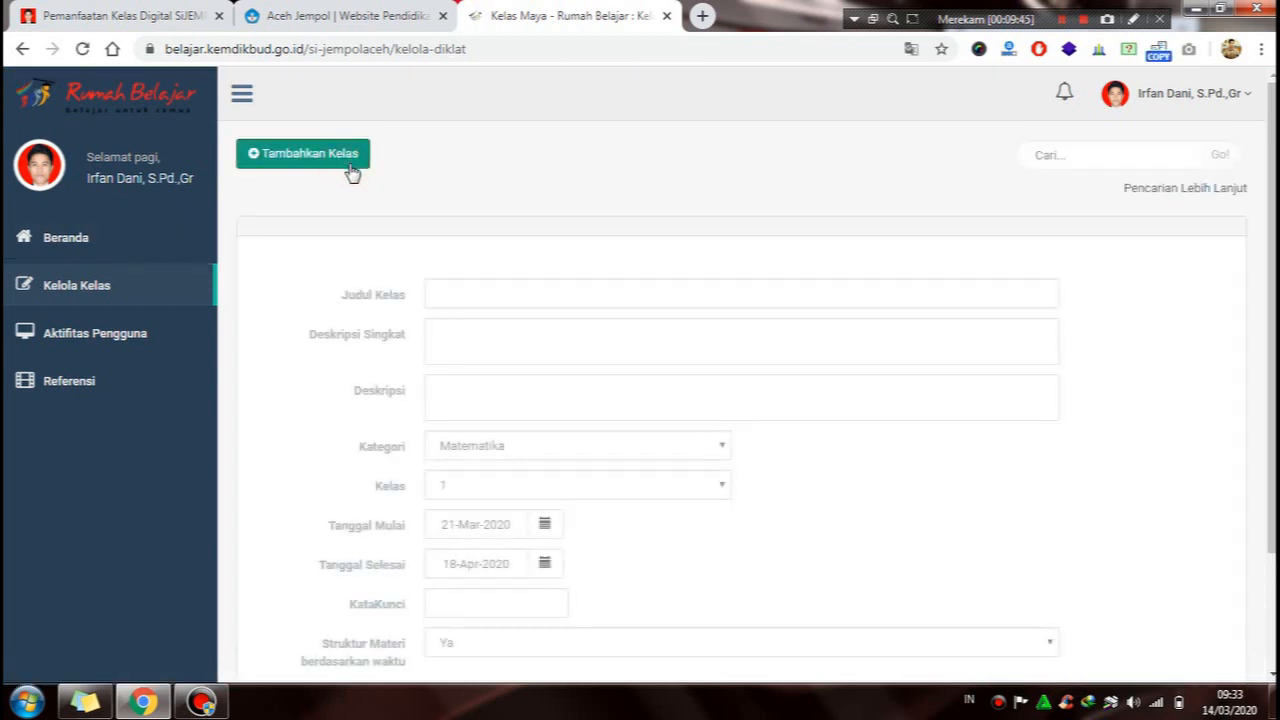
- Enter the class title BIOLOGI X MIA 1 in Judul Kelas
click(494, 300)
scroll(602, 290, down, 1)
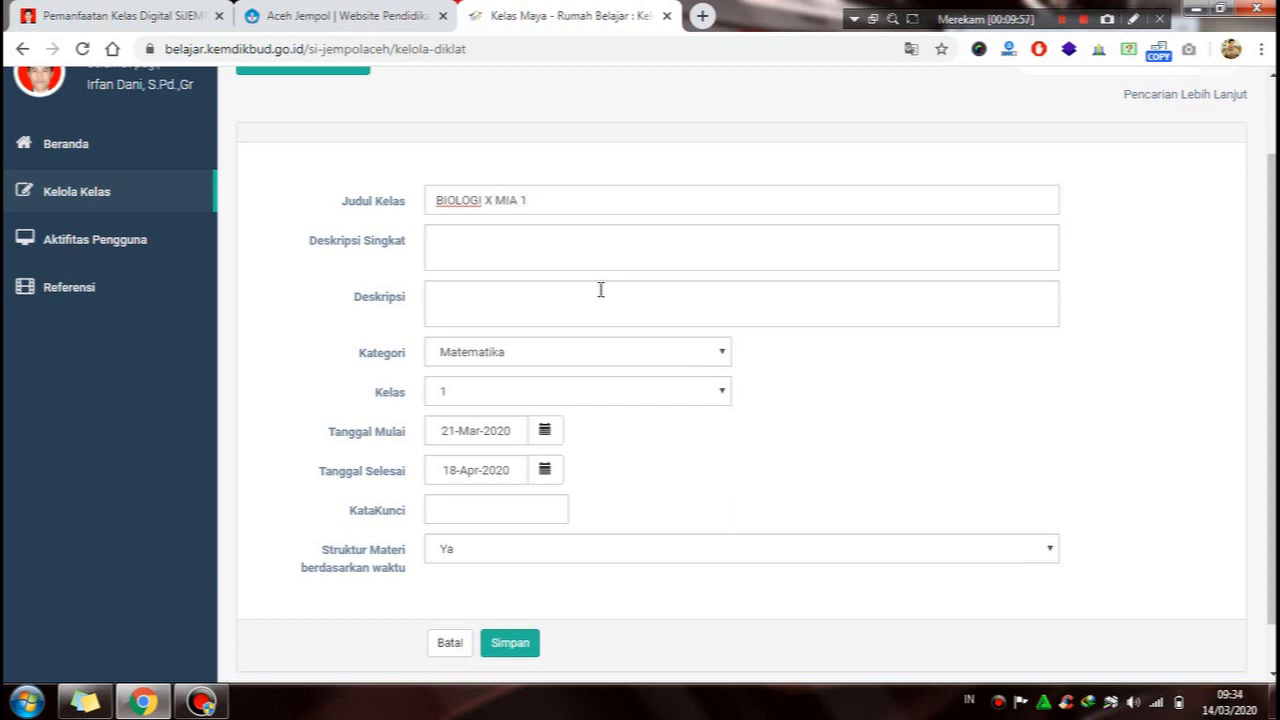
click(553, 235)
click(585, 198)
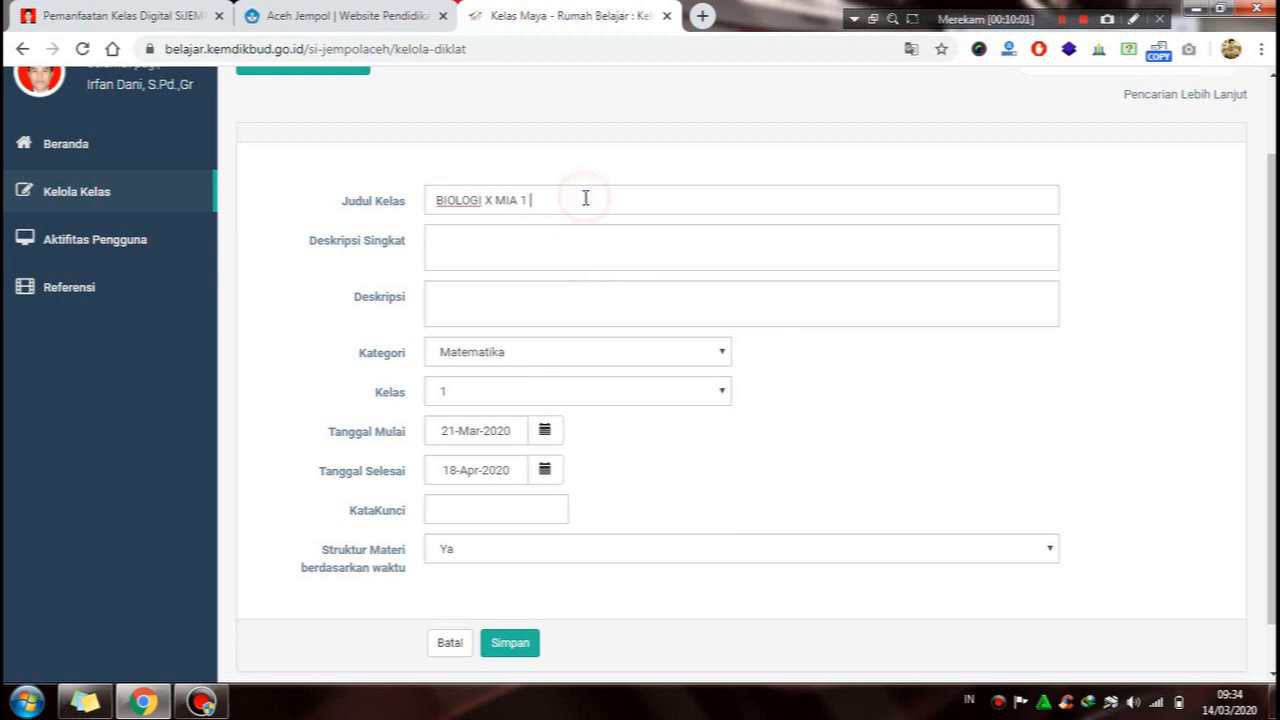
- Write the 'Kelas Online' short description for SMA NEGERI 1 LABUHANHAJI and select its opening words
click(570, 248)
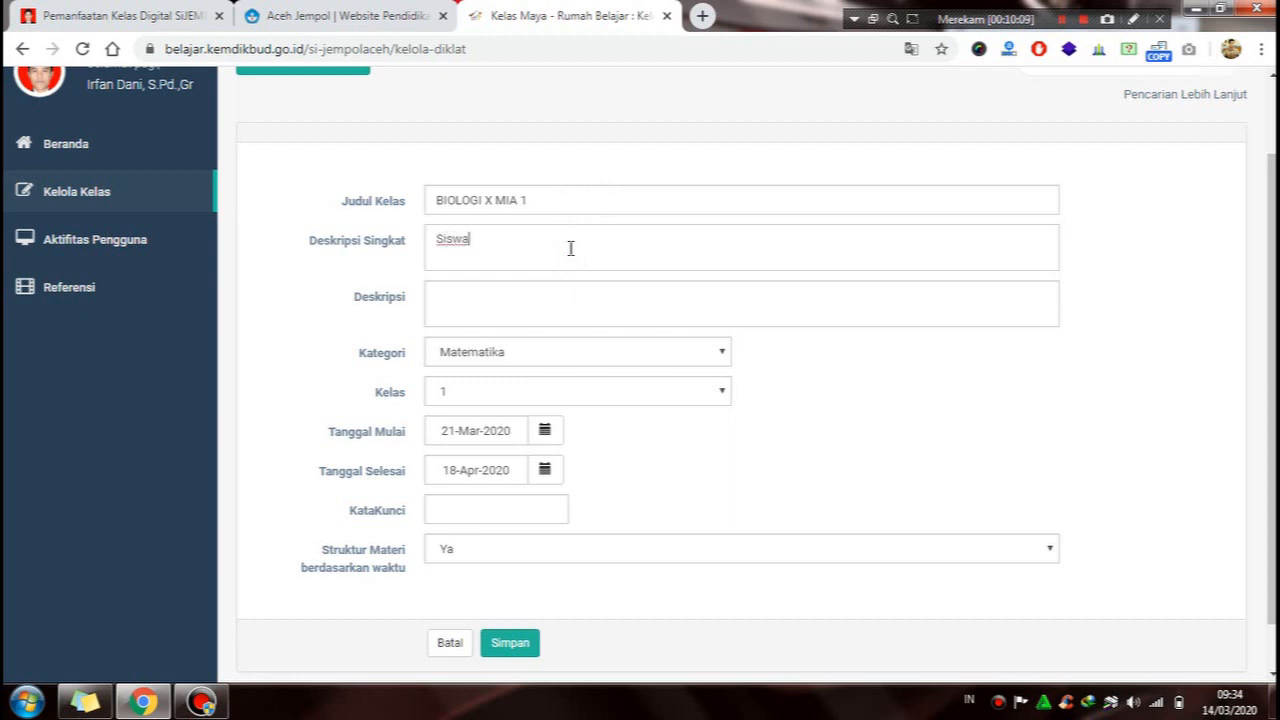
text(Kelas Online)
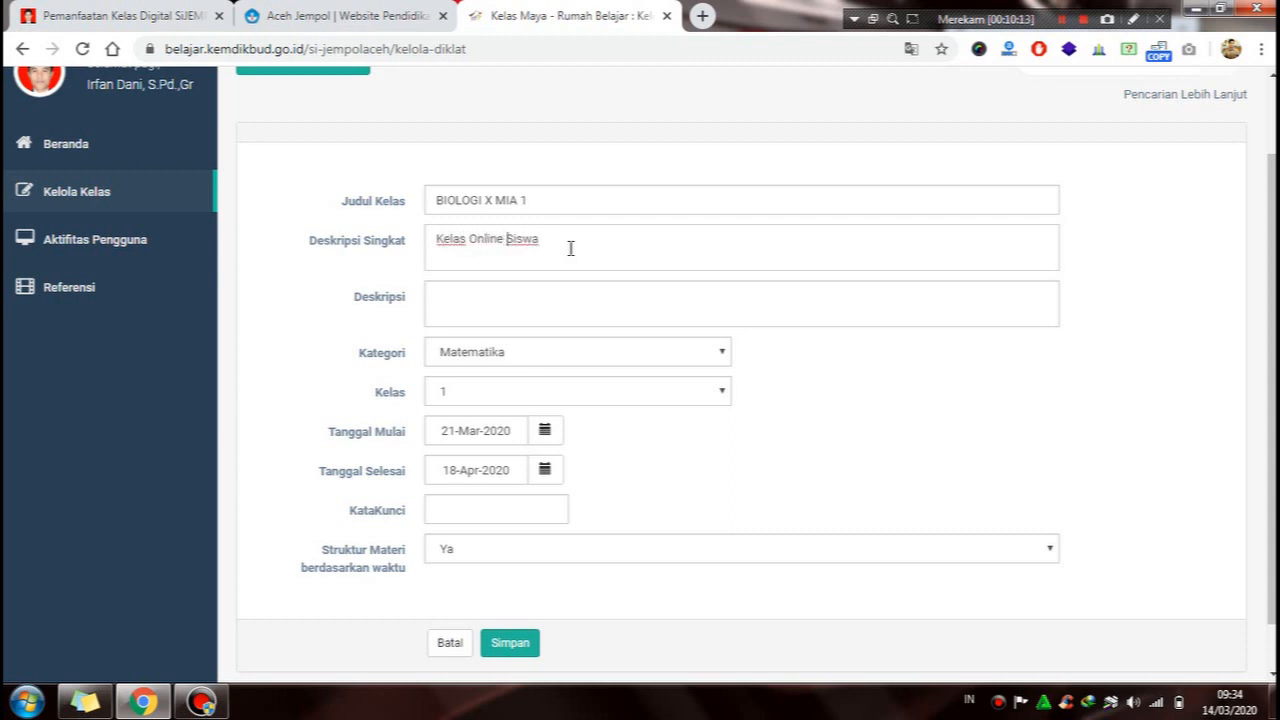
scroll(570, 248, up, 1)
click(617, 338)
scroll(620, 350, down, 1)
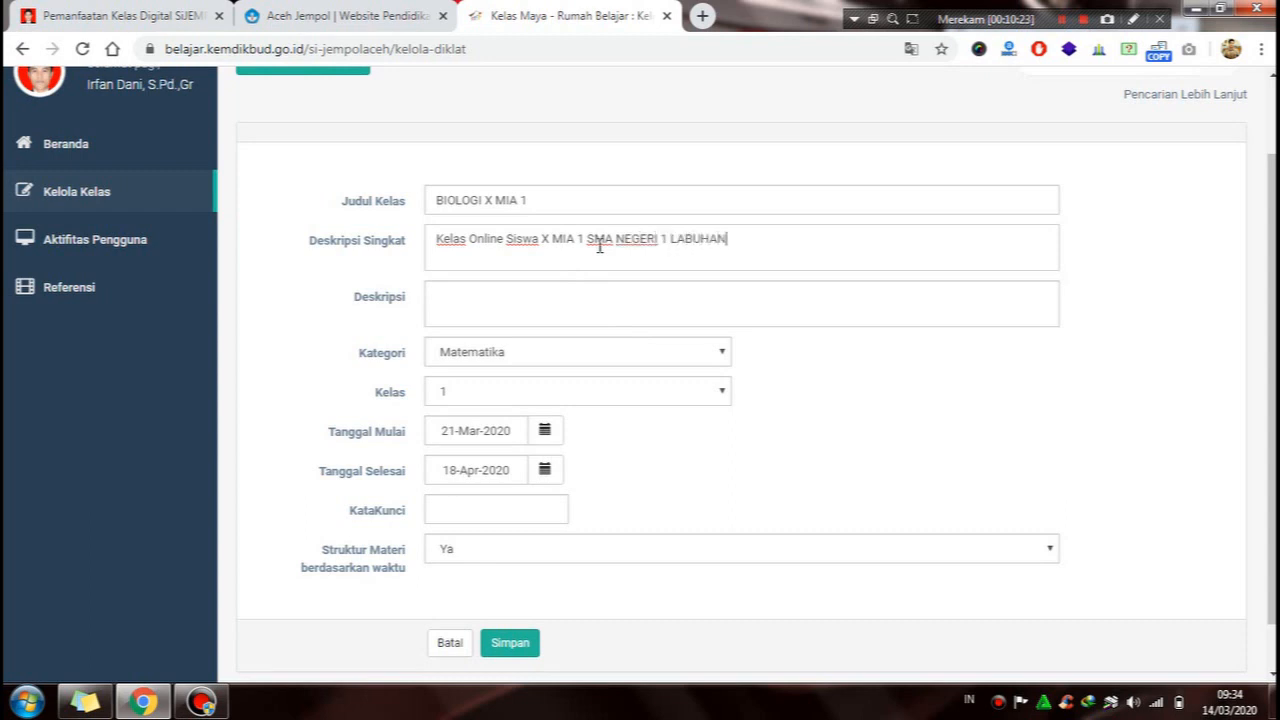
click(545, 294)
scroll(557, 285, down, 1)
scroll(557, 285, down, 1)
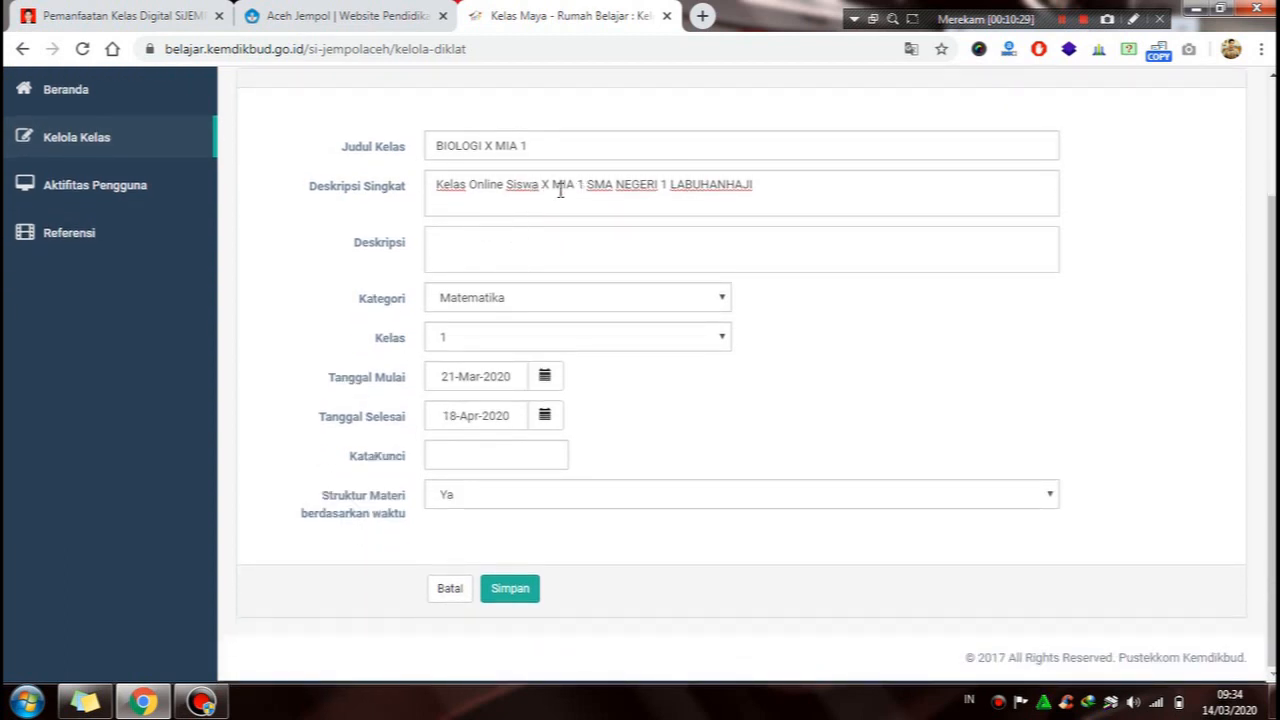
drag(585, 184, 412, 186)
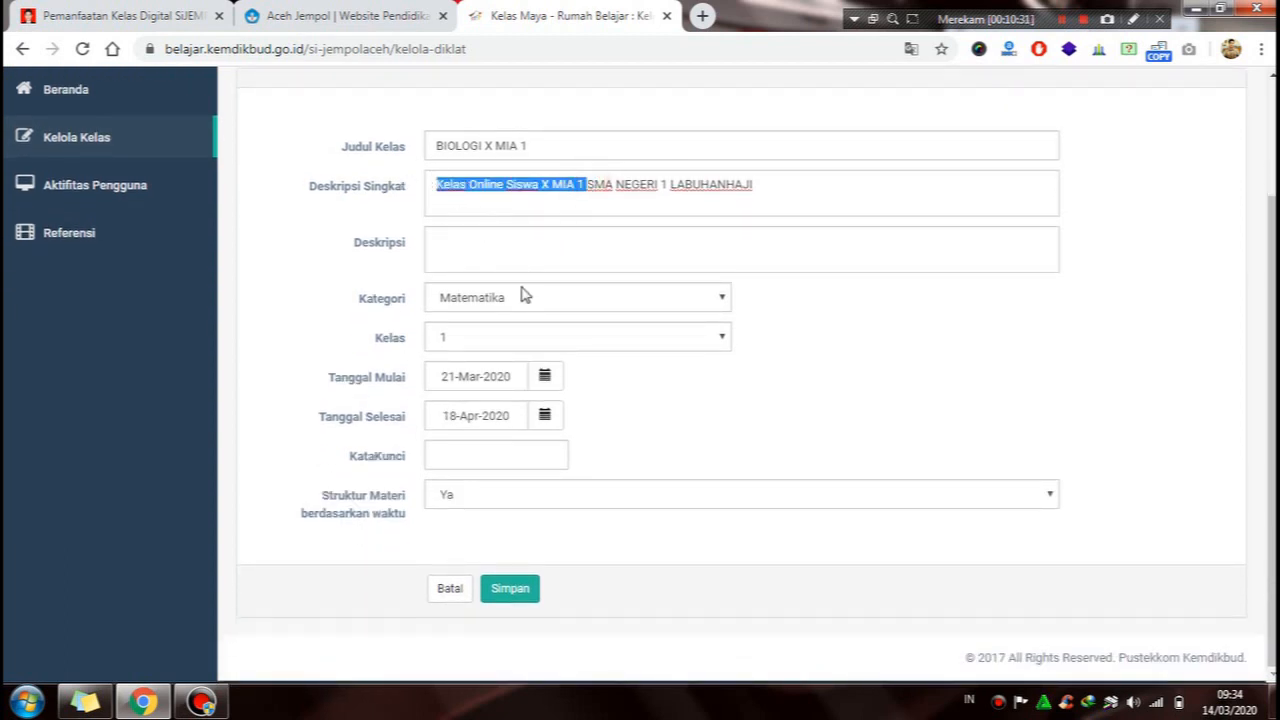
- Paste the copied phrase into Deskripsi and set the category to Biologi
key(ctrl+c)
click(491, 240)
key(ctrl+v)
click(715, 298)
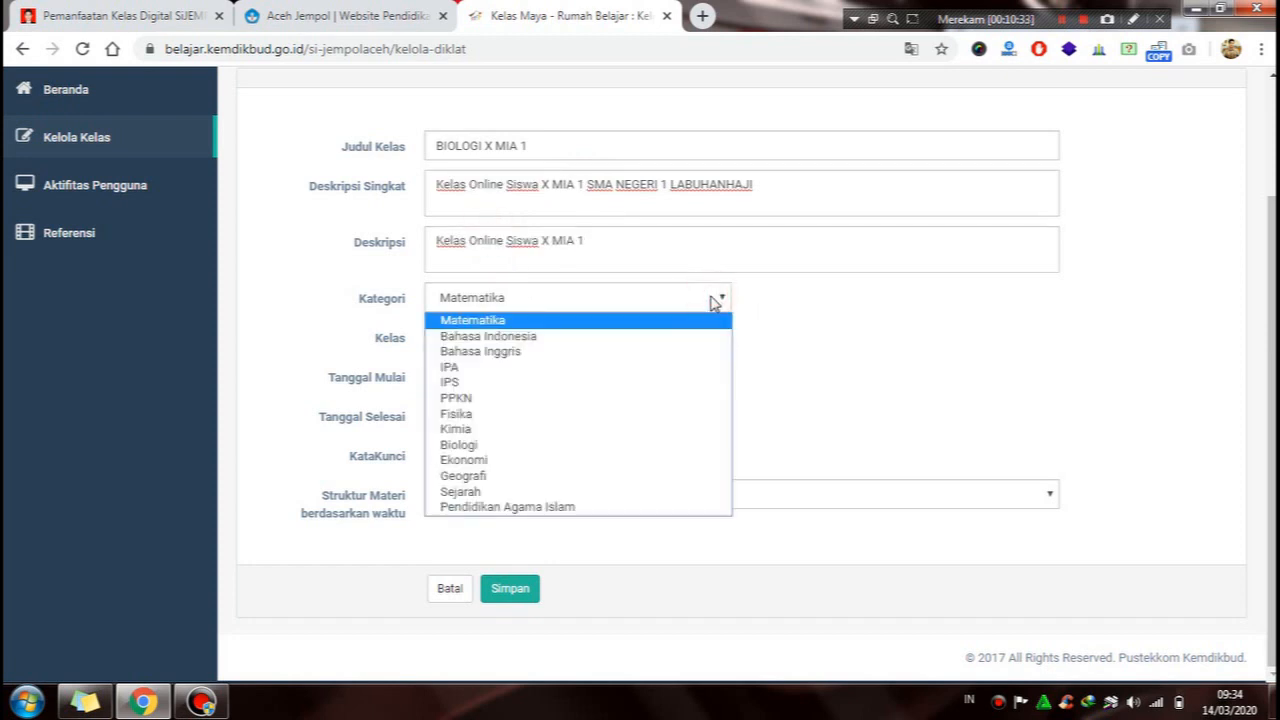
click(614, 443)
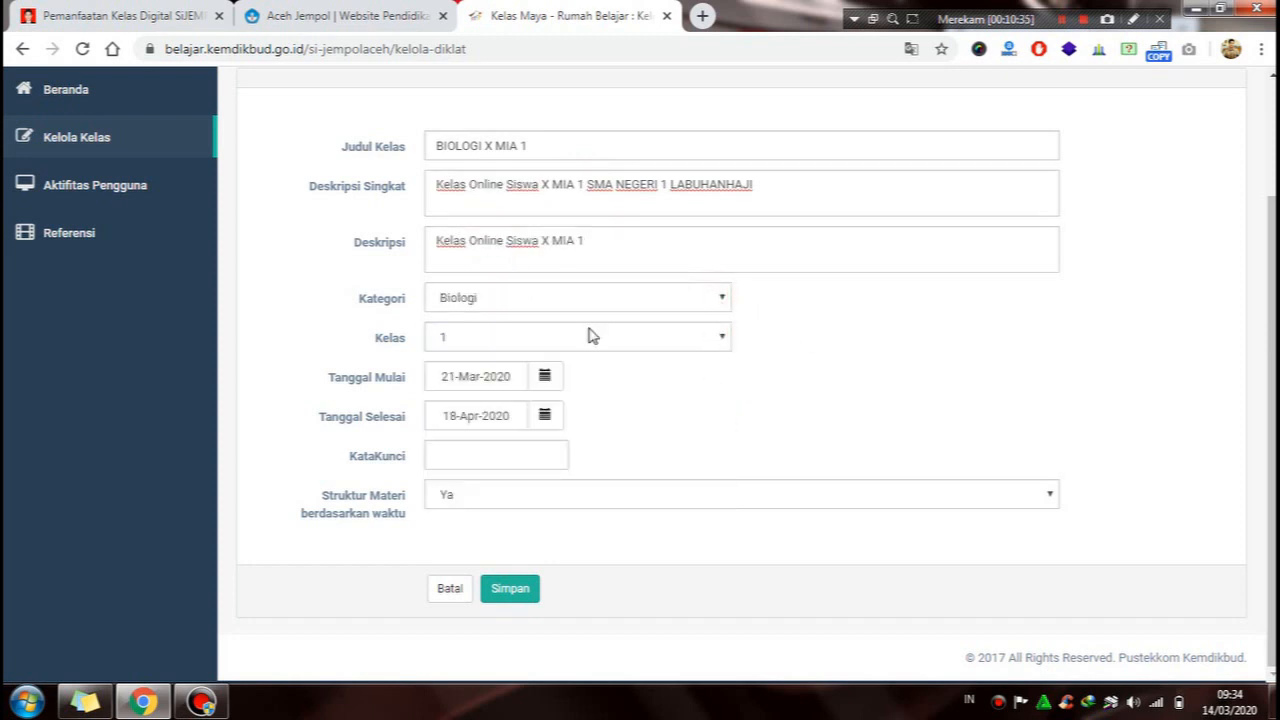
- Set the class grade level to 10
click(510, 338)
click(568, 340)
click(574, 336)
click(565, 358)
click(537, 337)
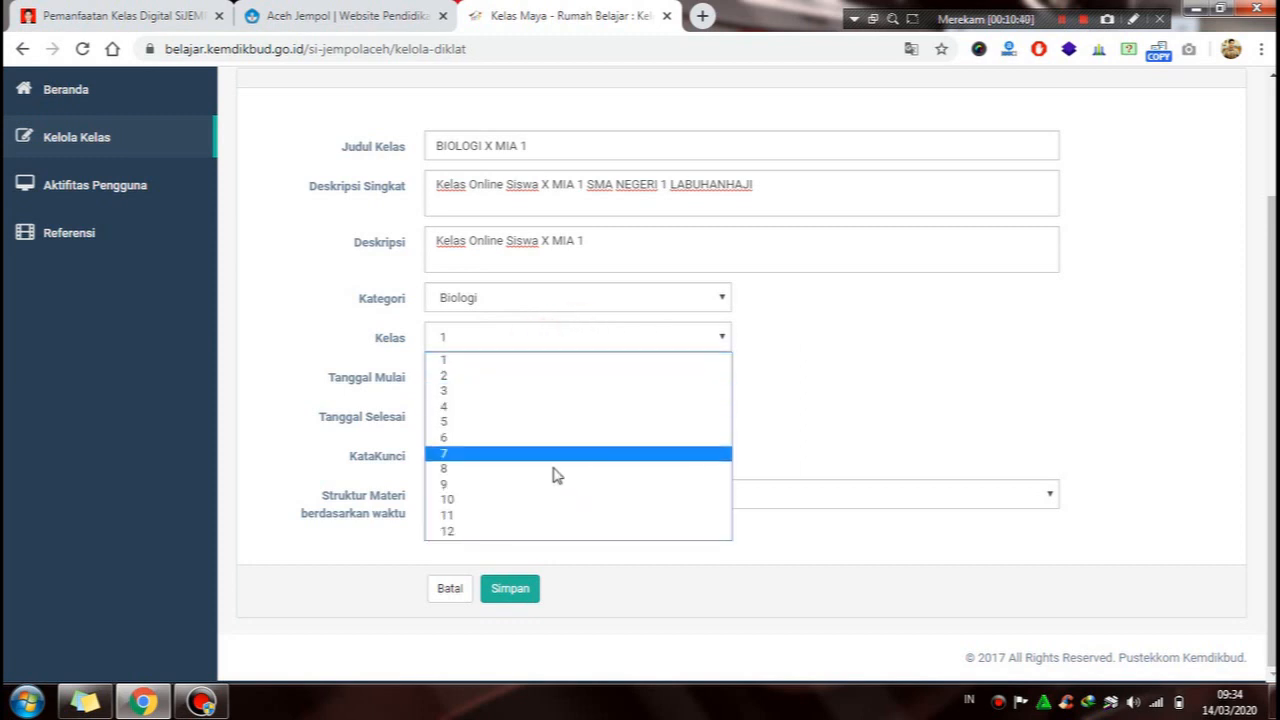
click(515, 500)
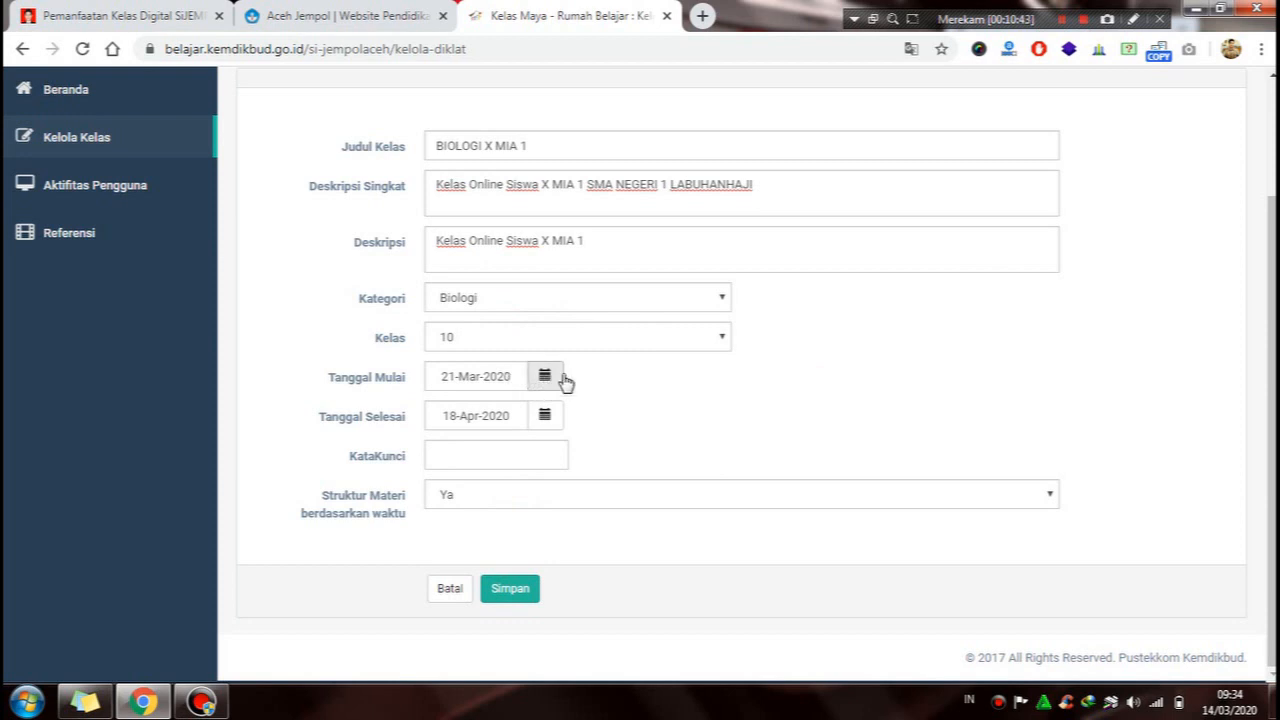
mouse_move(1270, 355)
mouse_down()
mouse_move(1270, 324)
mouse_move(1268, 370)
mouse_up()
- Set the class dates from 14-Mar-2020 to 31-Mei-2020 using the calendars
click(548, 380)
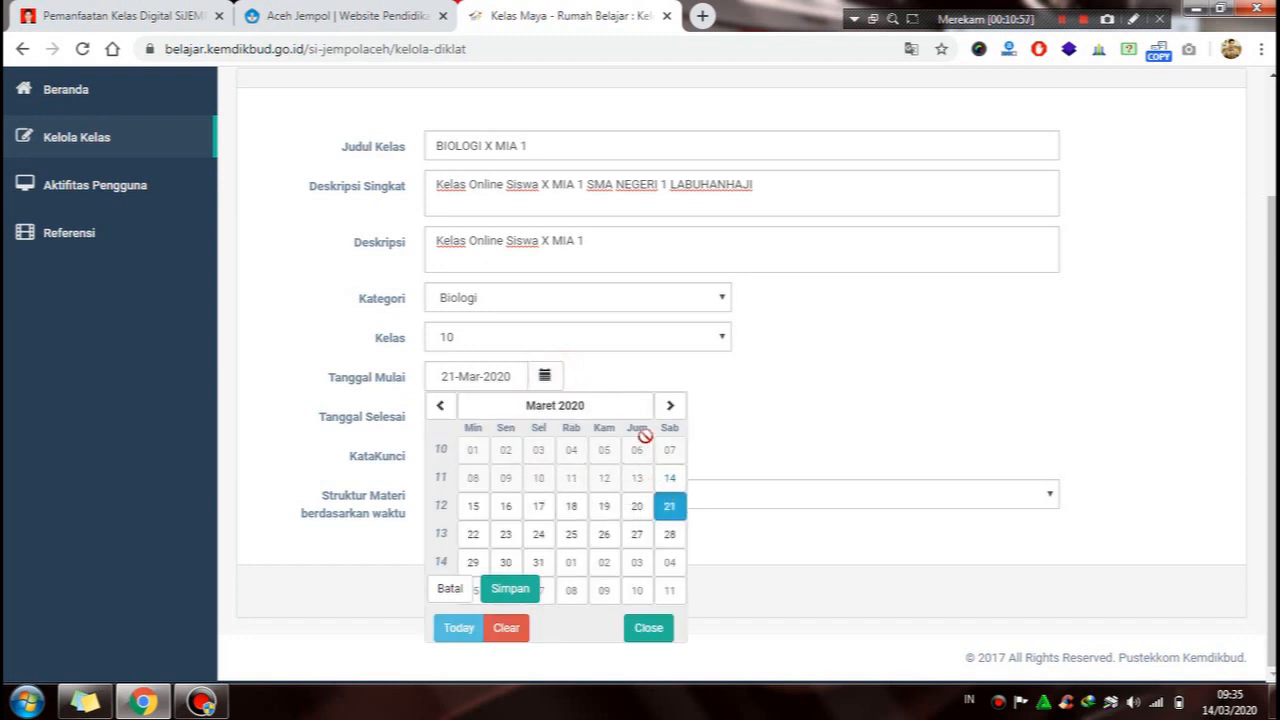
click(671, 480)
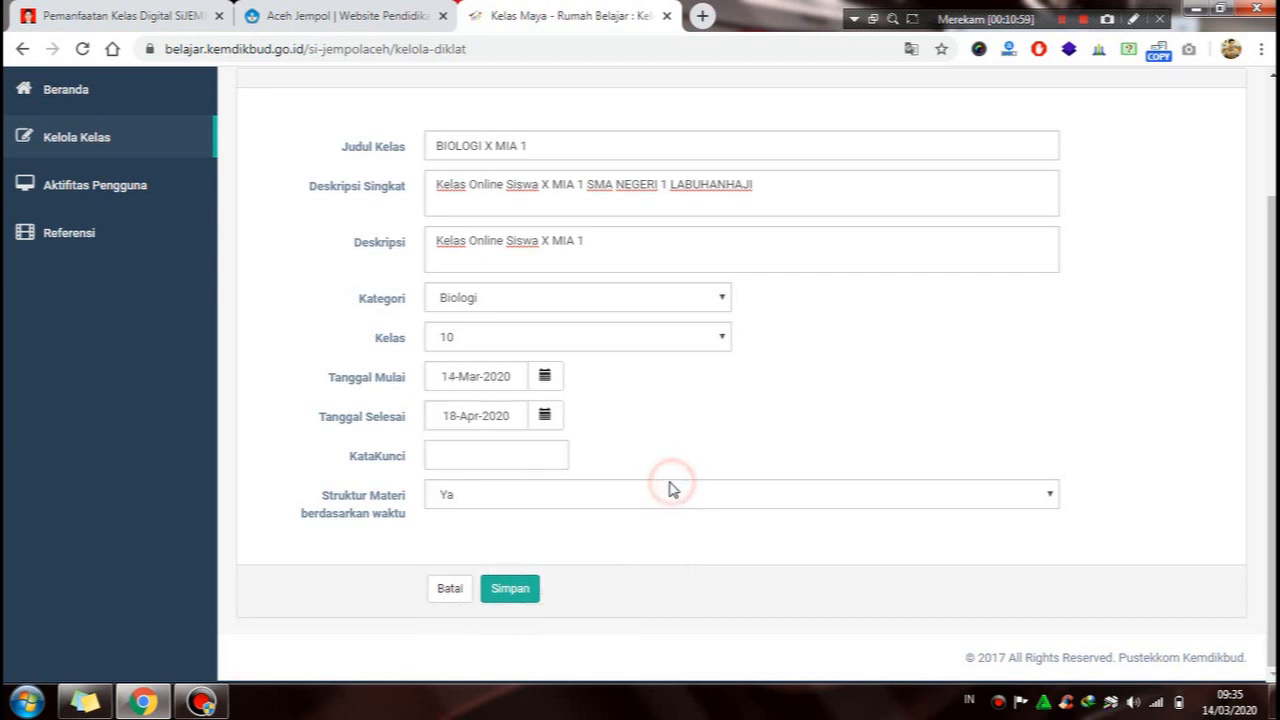
click(549, 420)
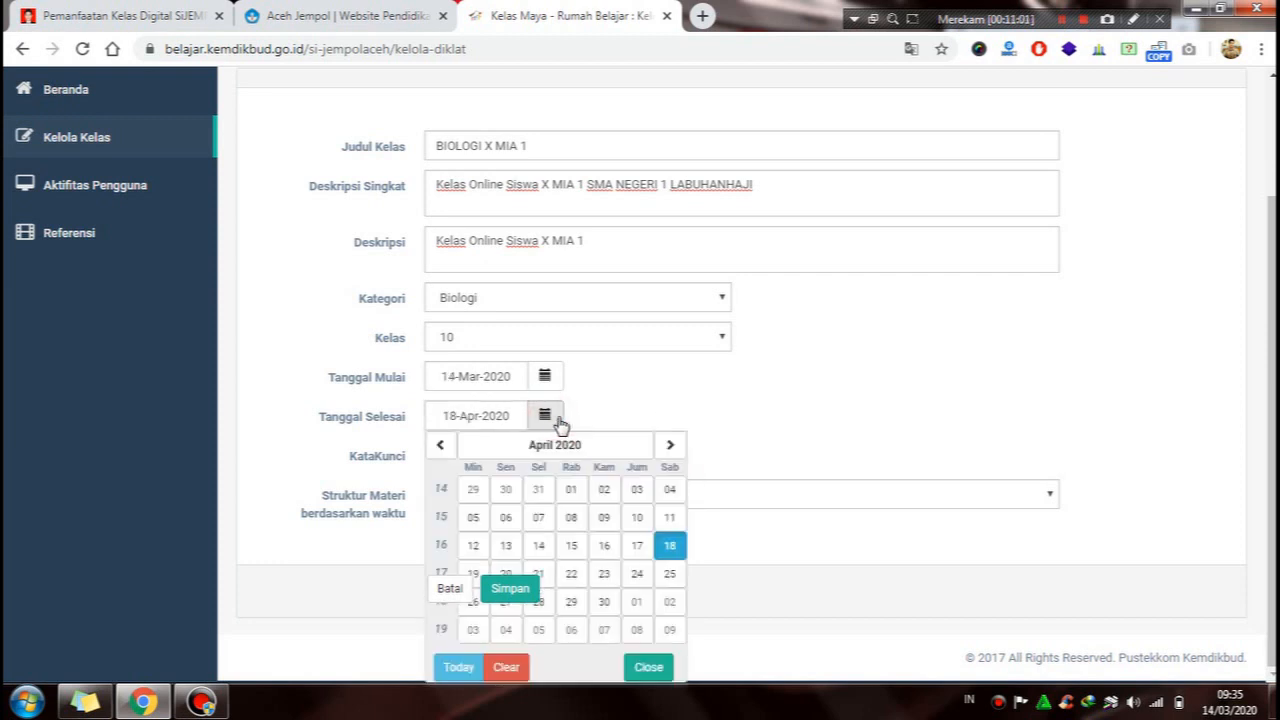
click(670, 446)
click(670, 448)
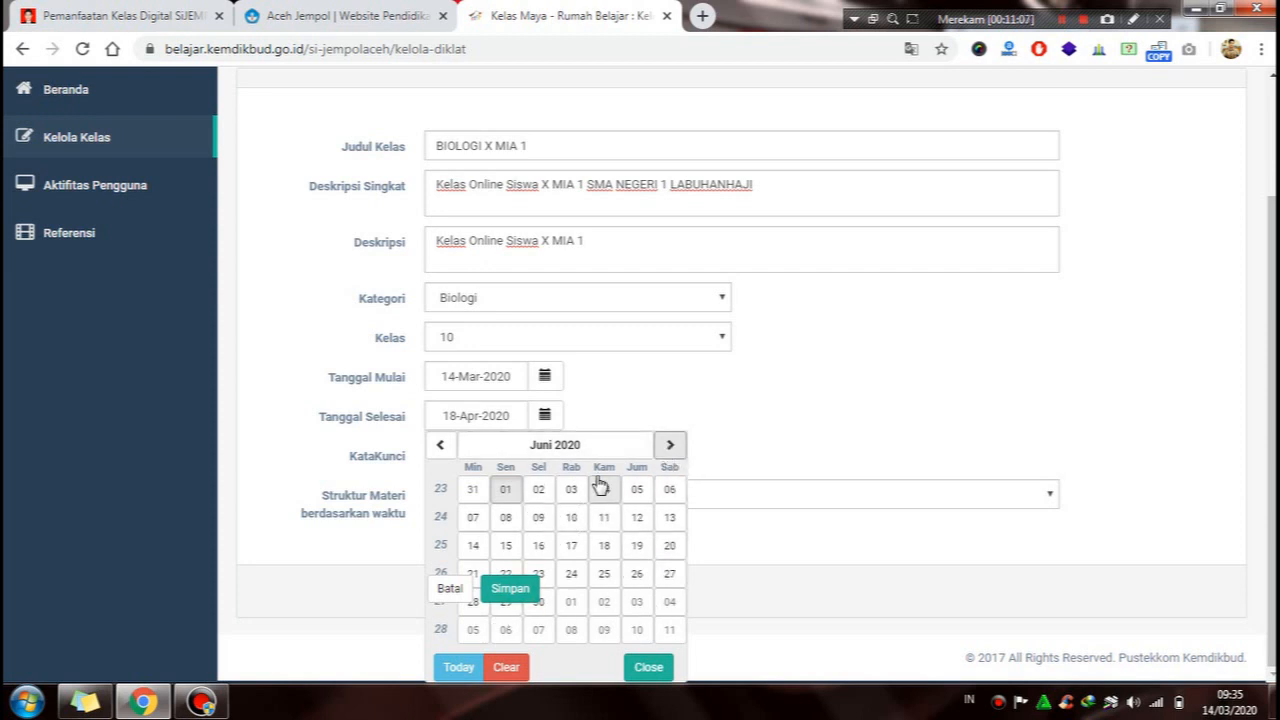
click(440, 445)
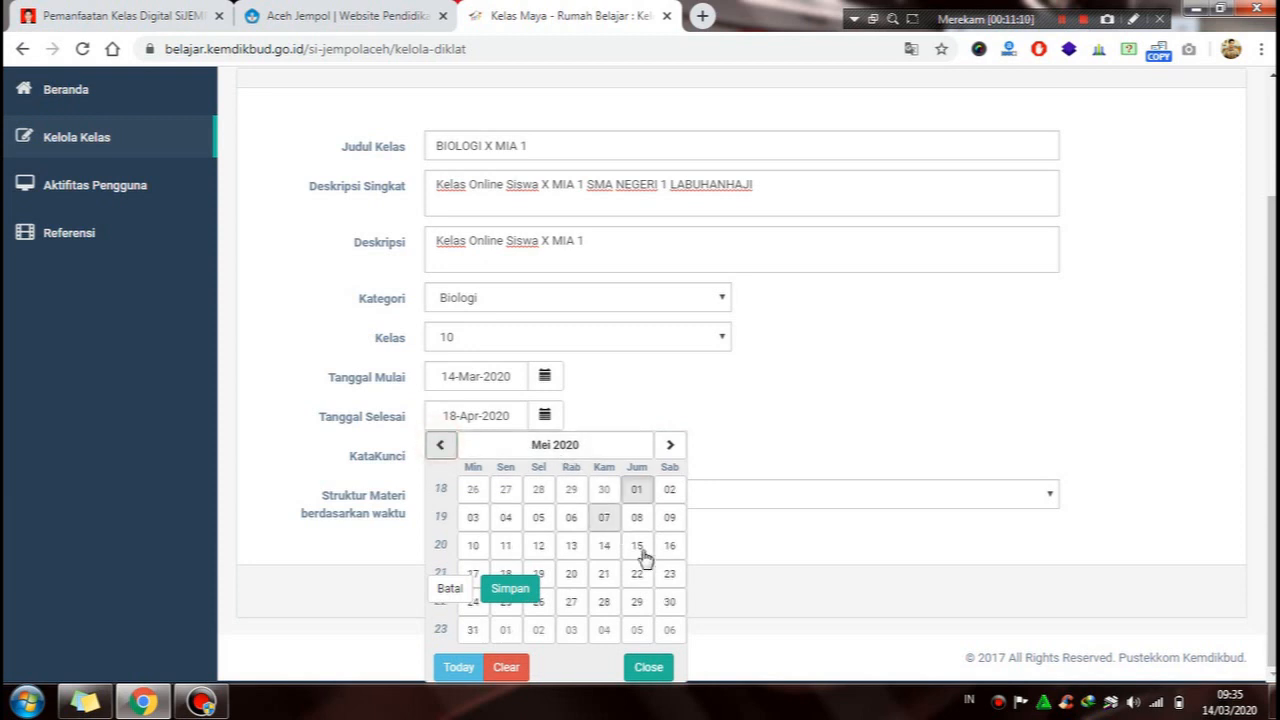
click(474, 631)
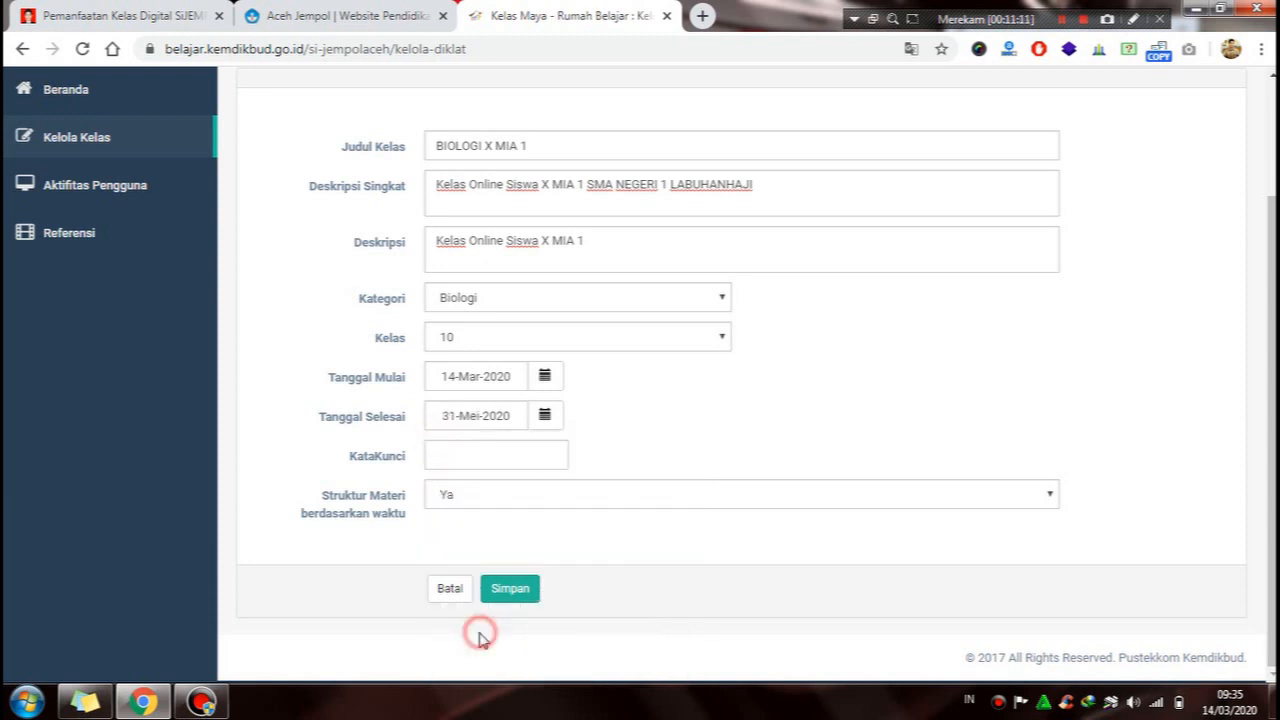
click(644, 447)
- Enter keyword BELAJAR, keep time-based Struktur Materi at Ya, and save the class
click(526, 454)
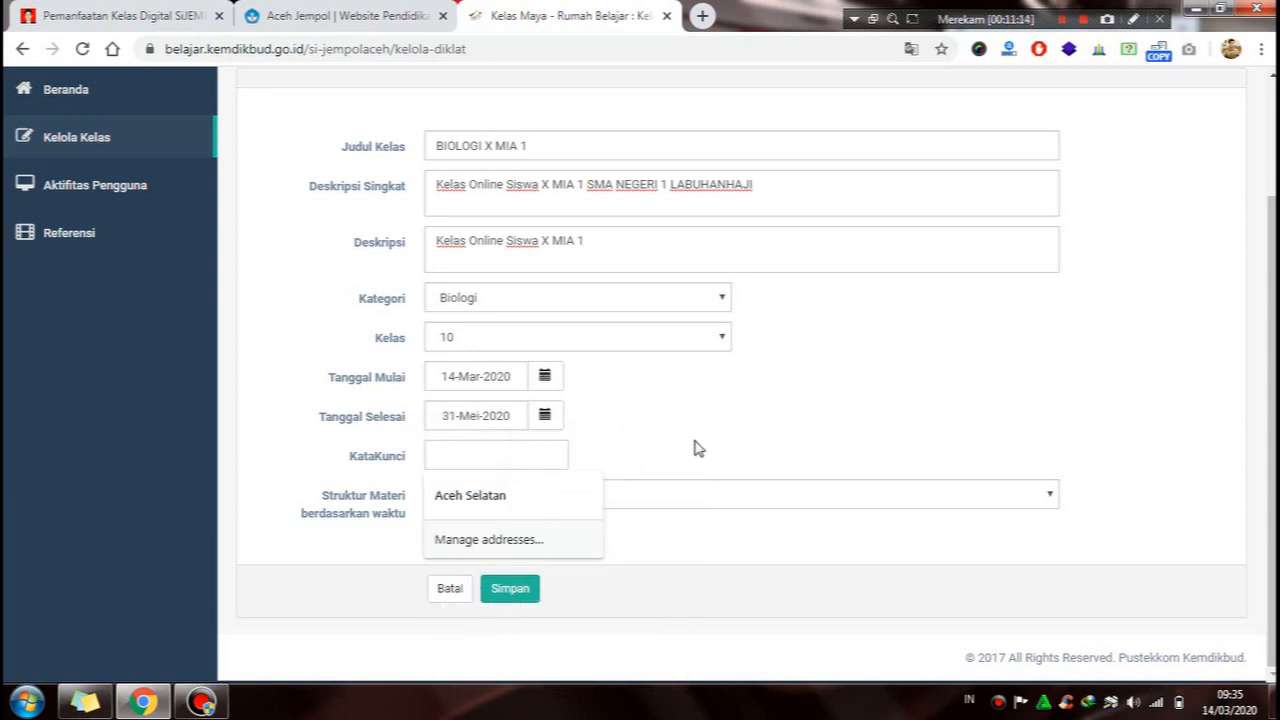
click(826, 425)
click(519, 459)
key(Escape)
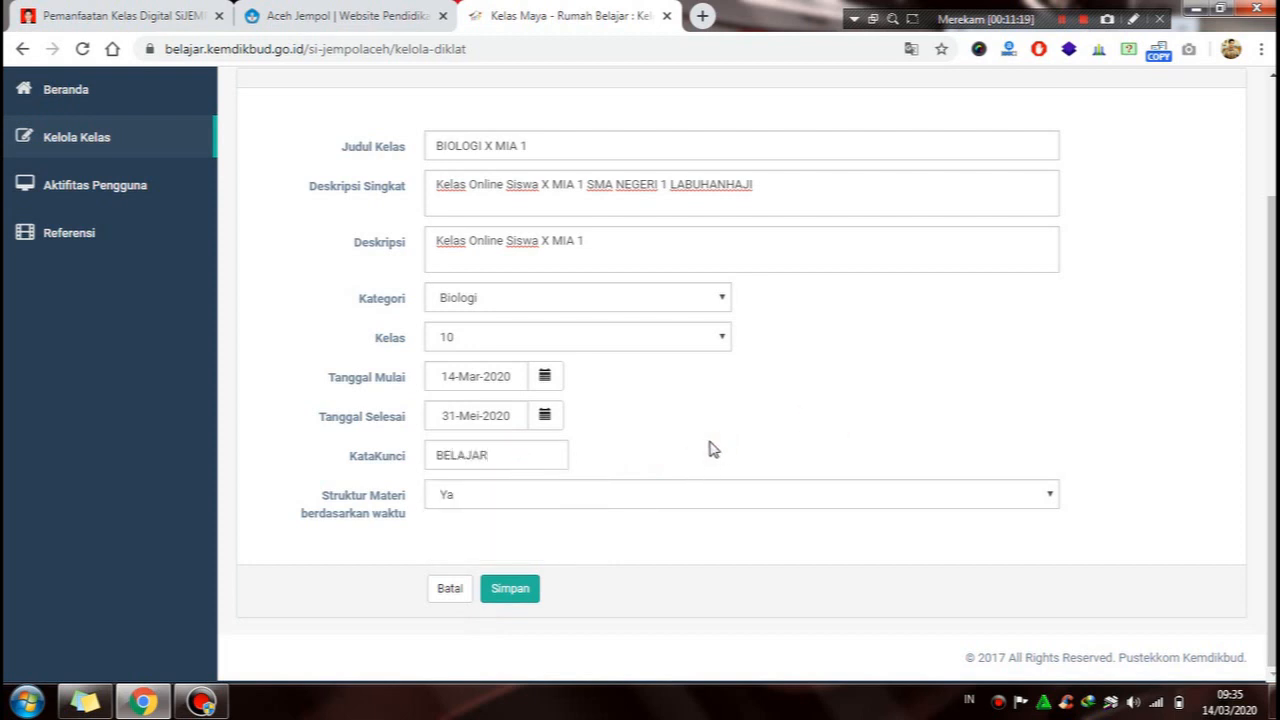
click(489, 502)
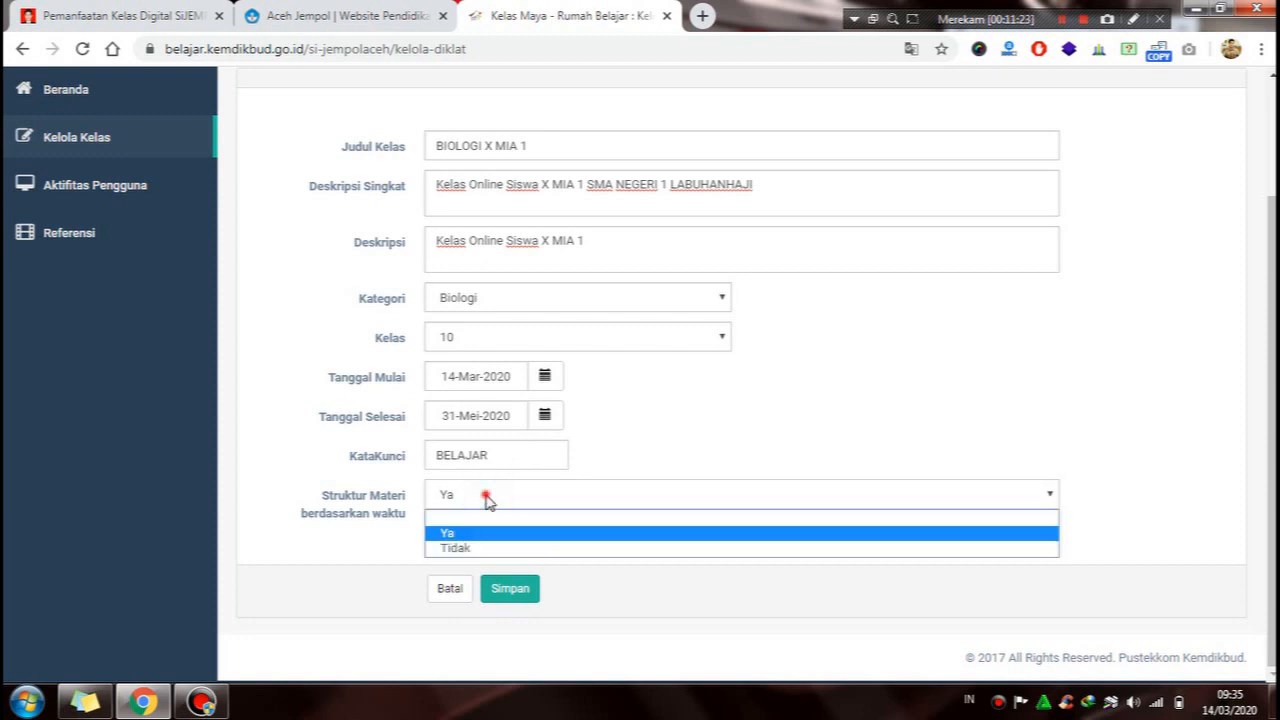
click(487, 500)
click(494, 493)
click(517, 517)
click(520, 590)
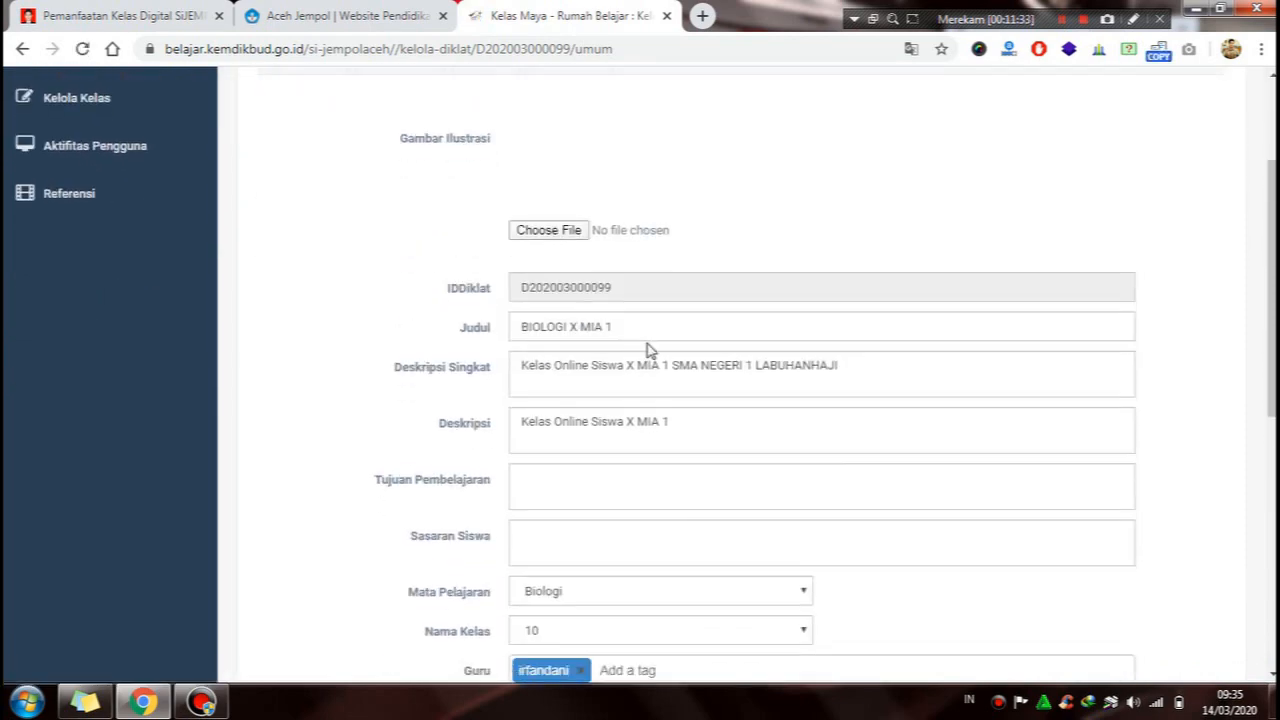
- Browse the Soal Ujian, Siswa and Penilaian tabs, ending on the empty Sesi 1 assessment list
scroll(298, 354, down, 5)
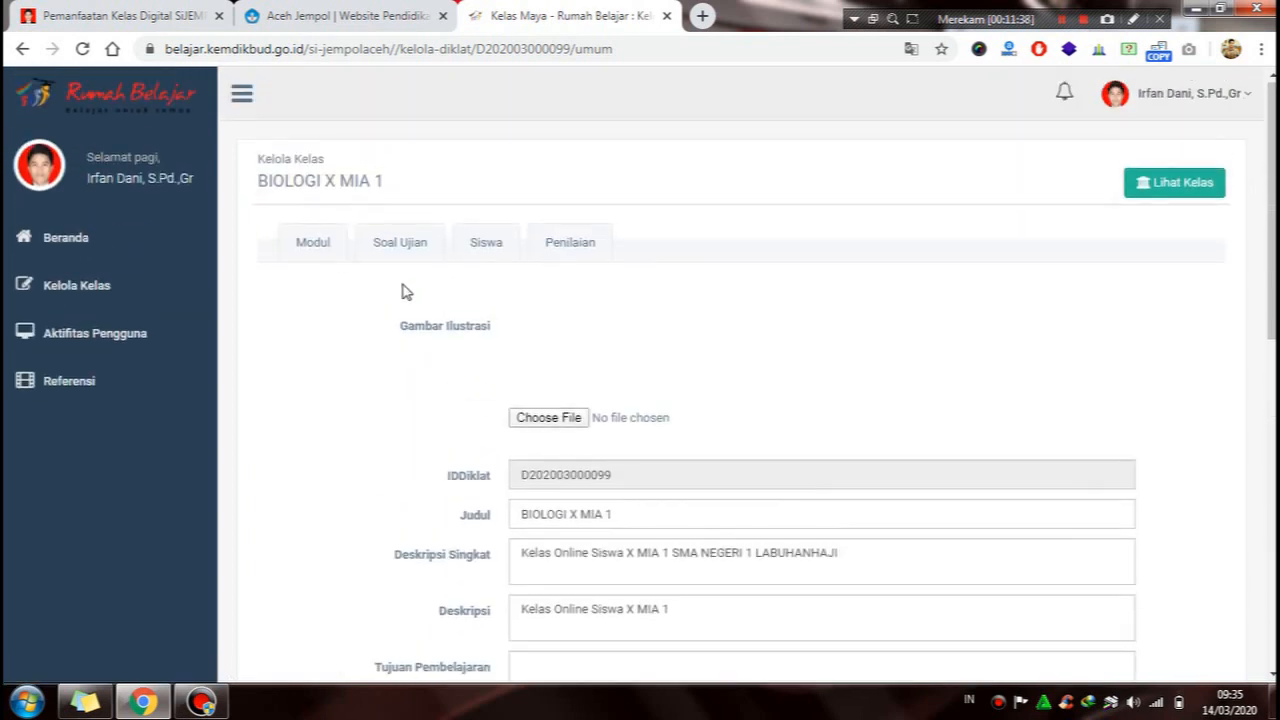
click(400, 250)
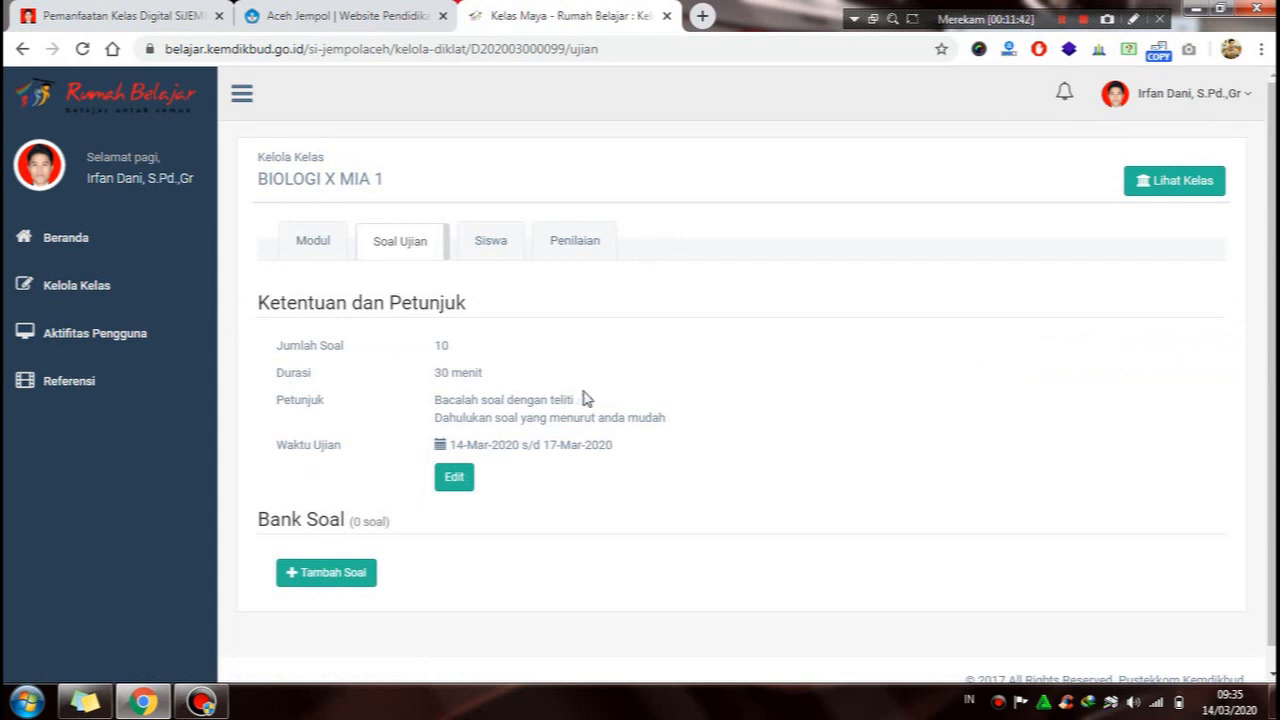
scroll(595, 398, down, 1)
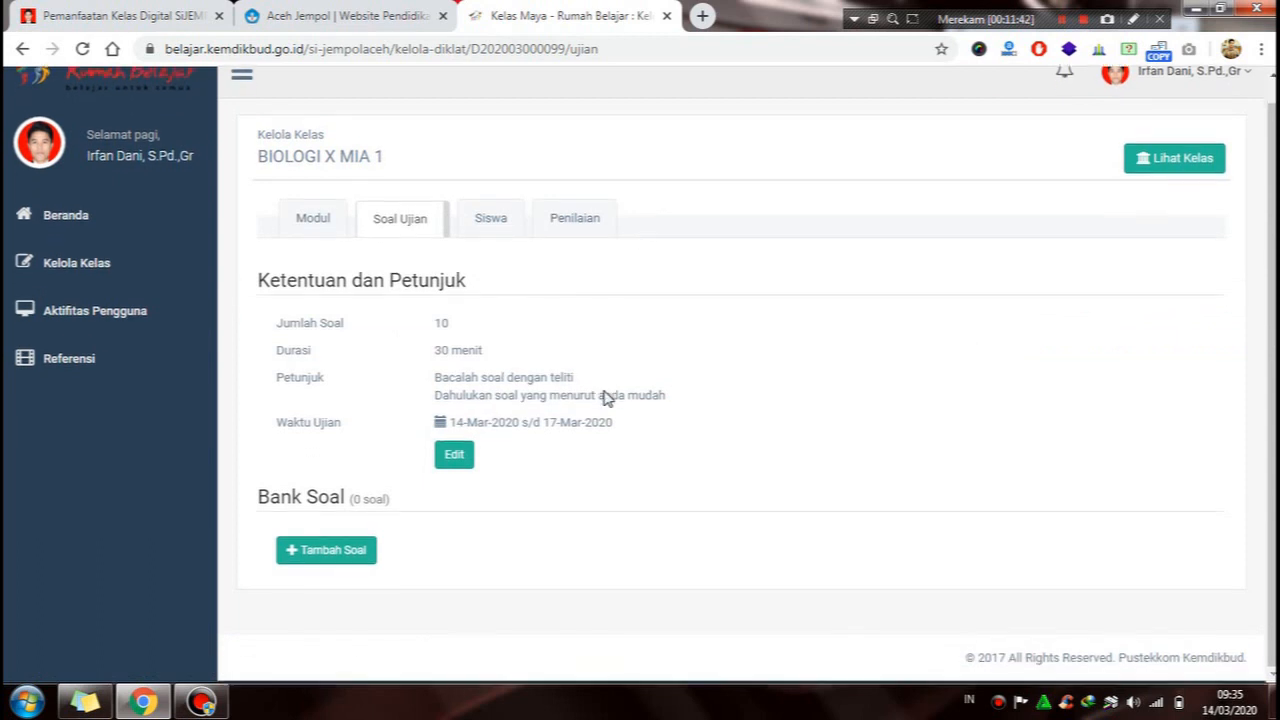
click(495, 222)
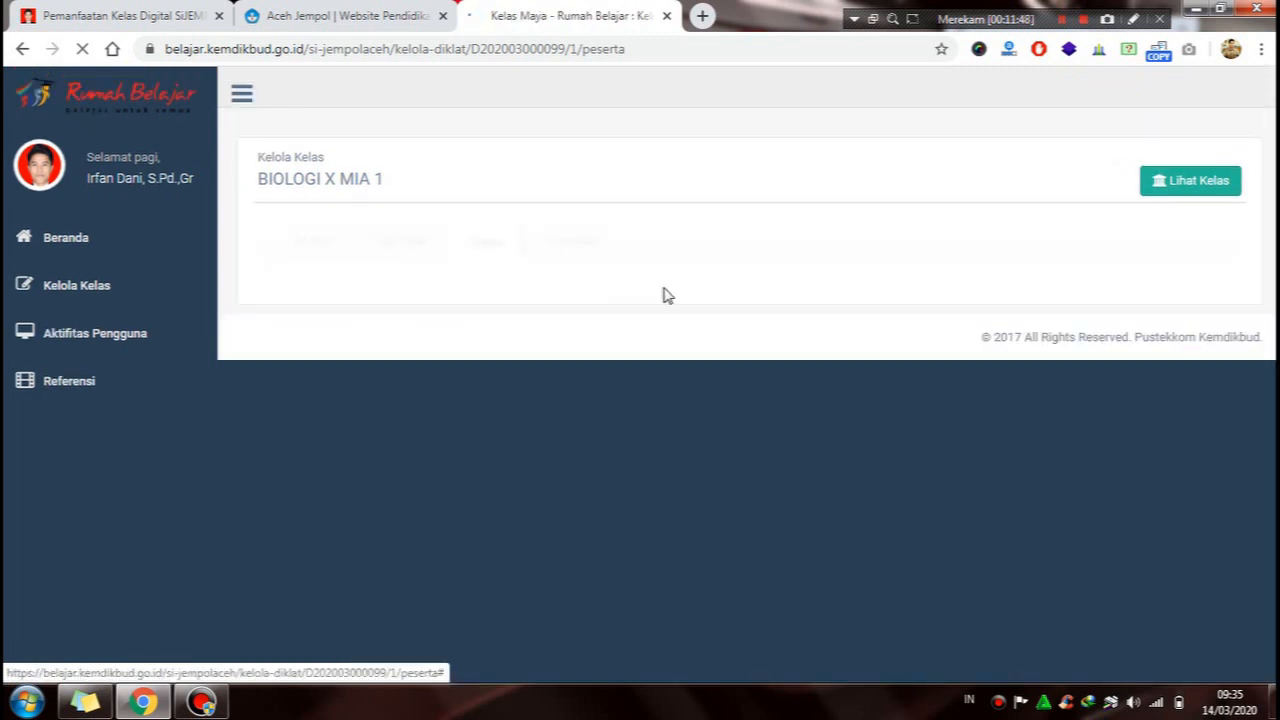
scroll(698, 327, down, 1)
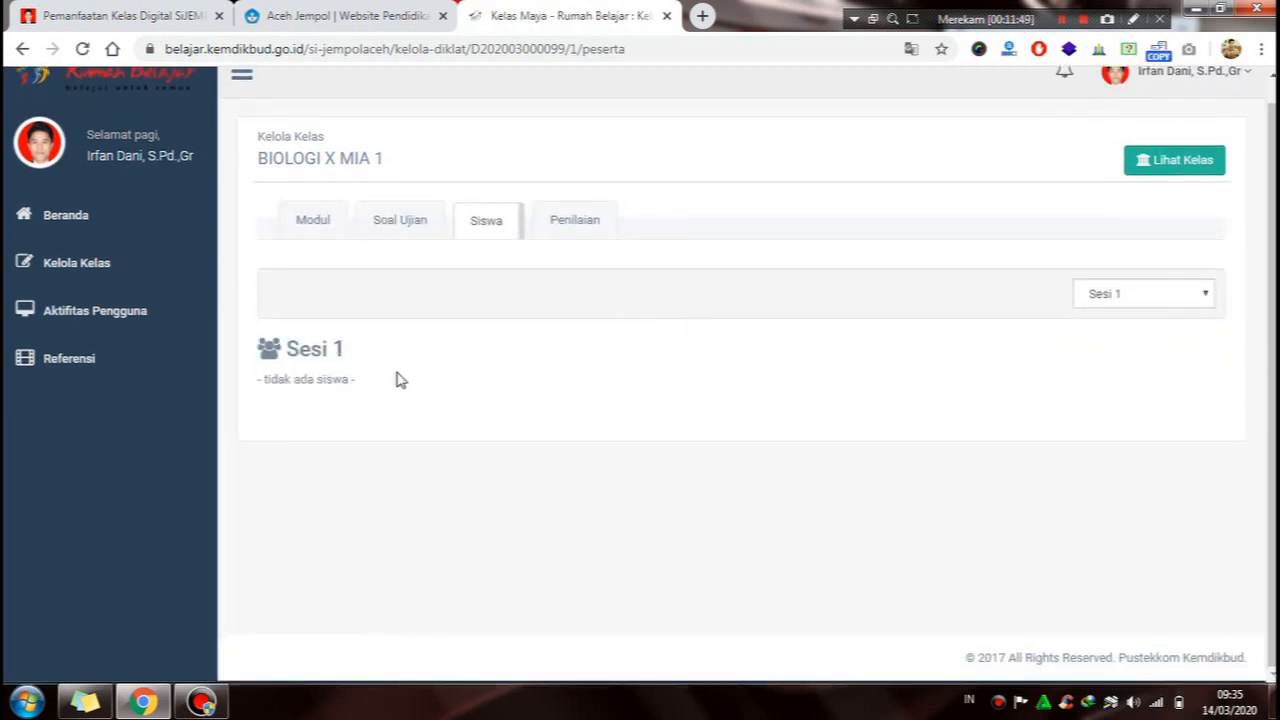
click(596, 232)
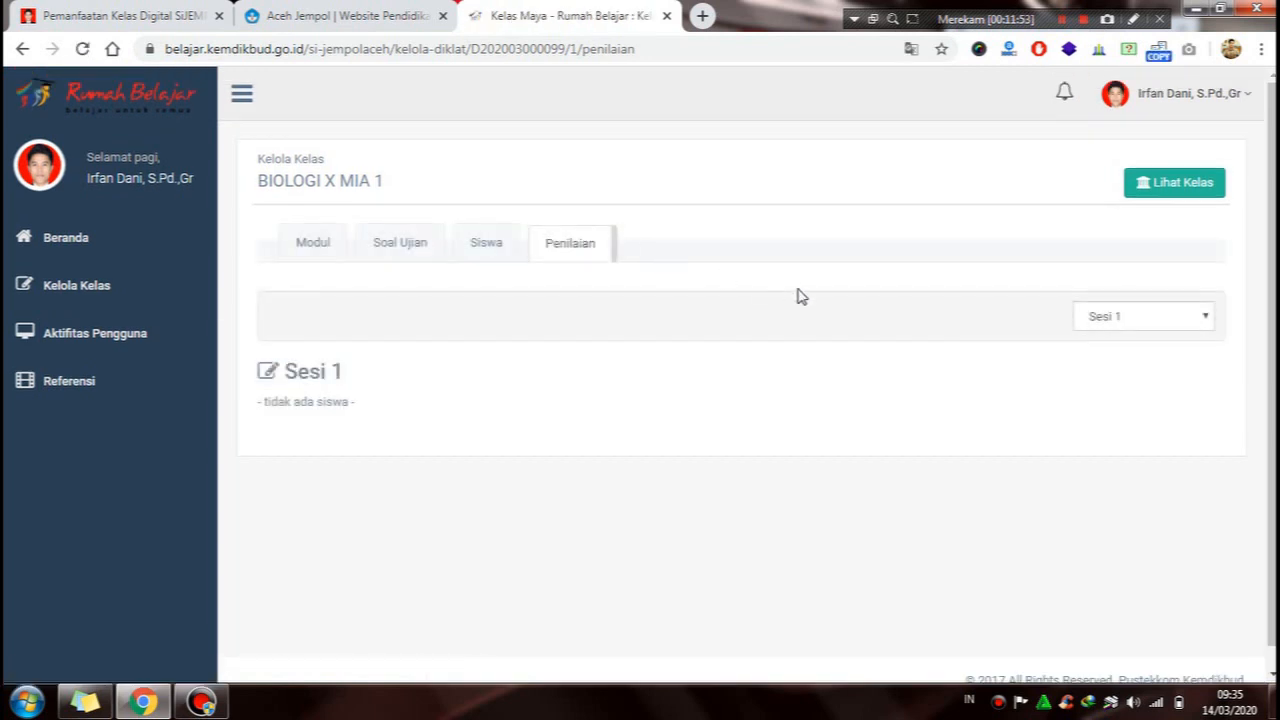
scroll(798, 296, down, 1)
- Show the Modul tab and scroll through the twelve empty Kegiatan Belajar sections and back
click(318, 232)
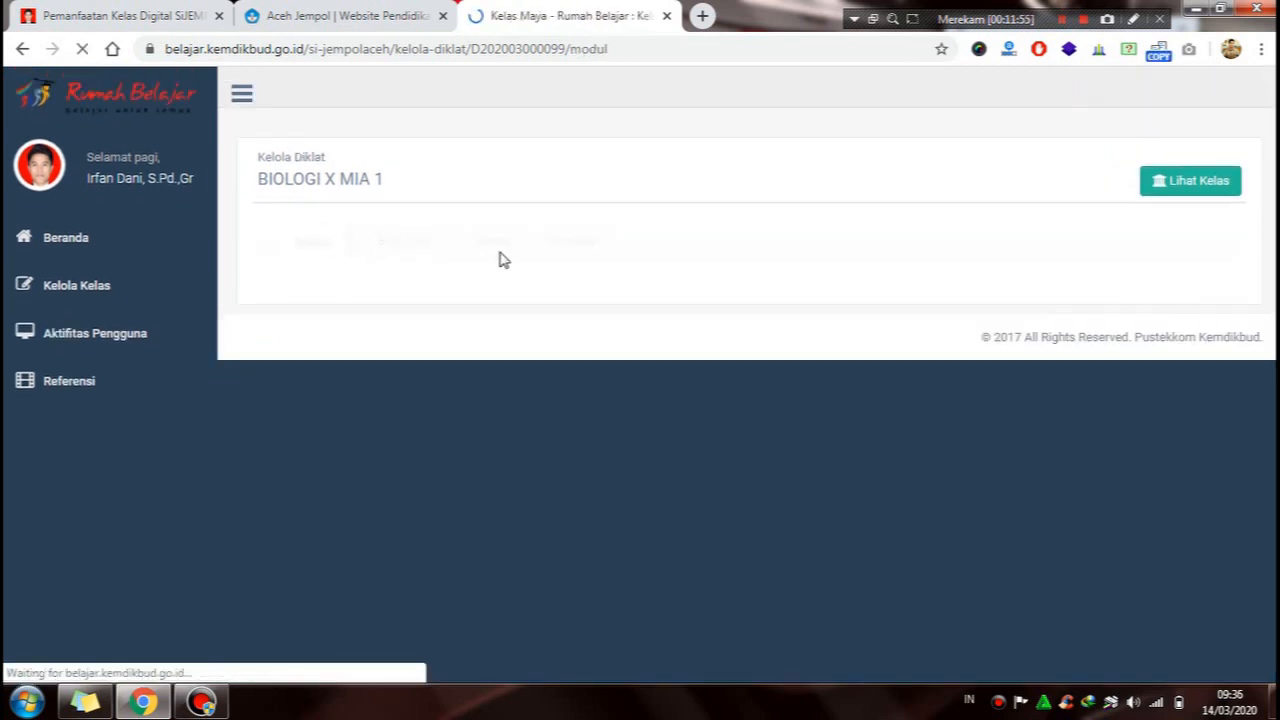
scroll(517, 343, down, 1)
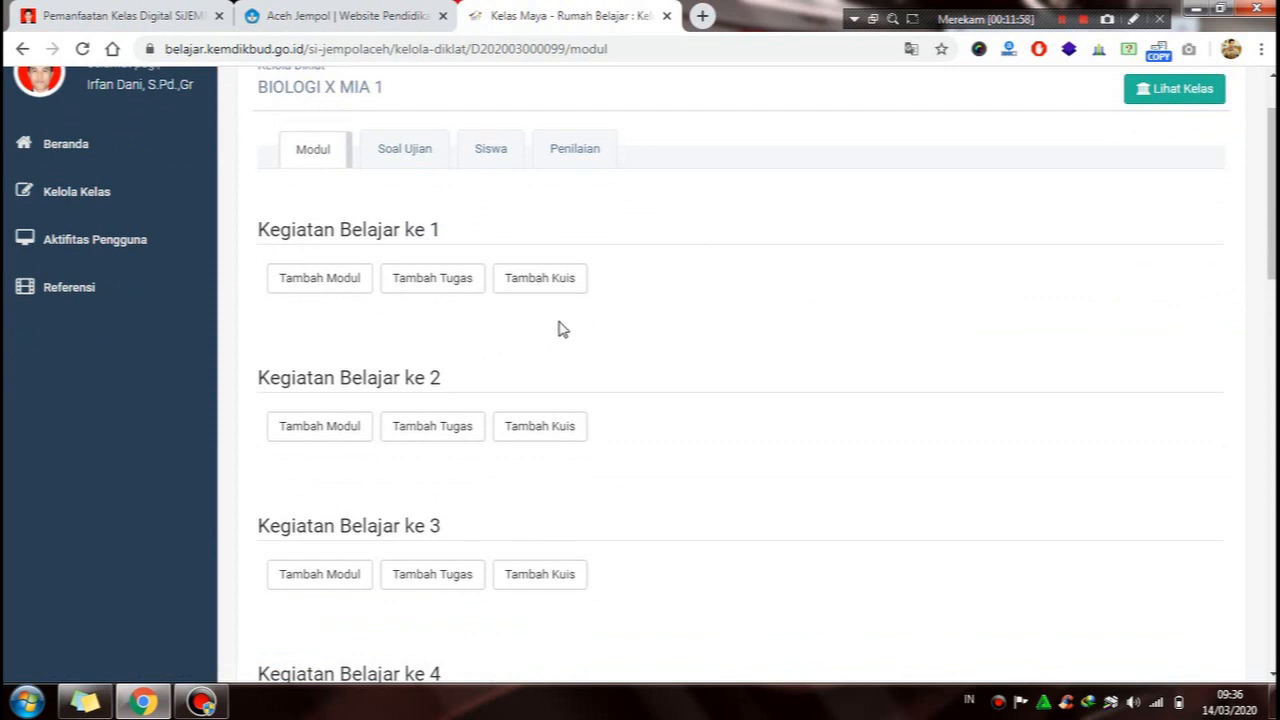
scroll(1270, 240, down, 1)
scroll(1270, 235, up, 2)
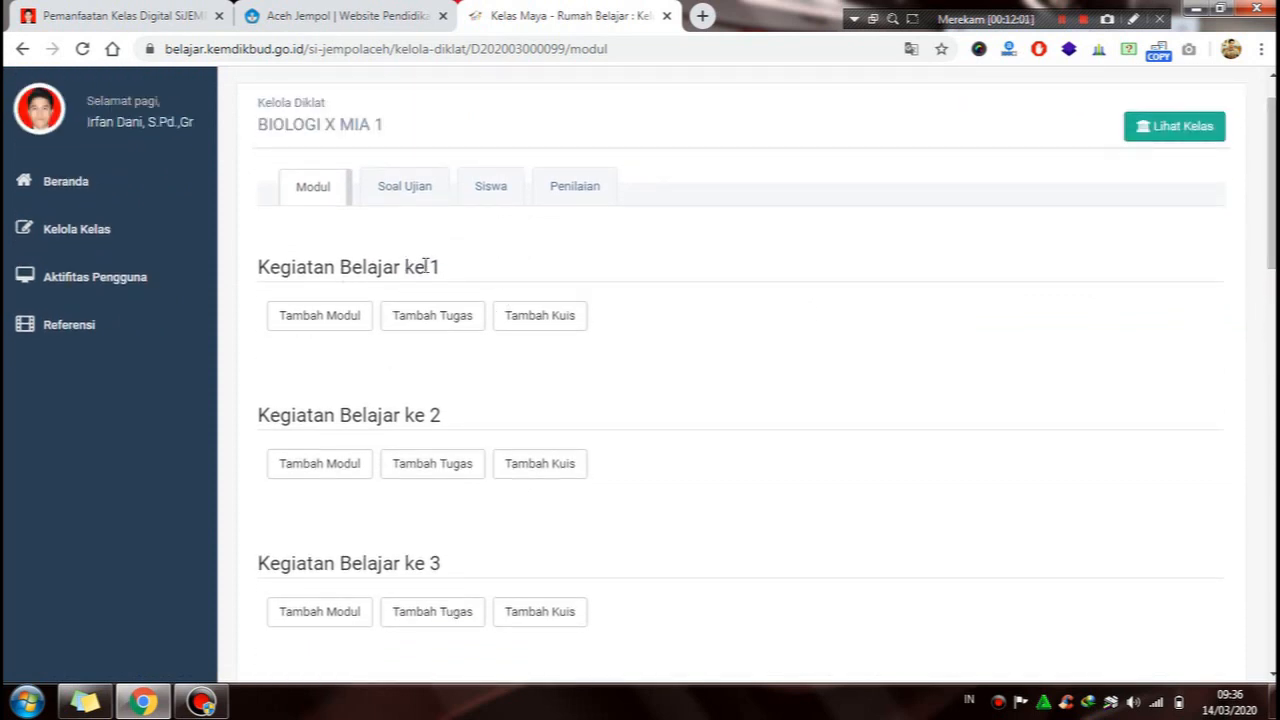
scroll(526, 337, down, 2)
scroll(431, 358, down, 2)
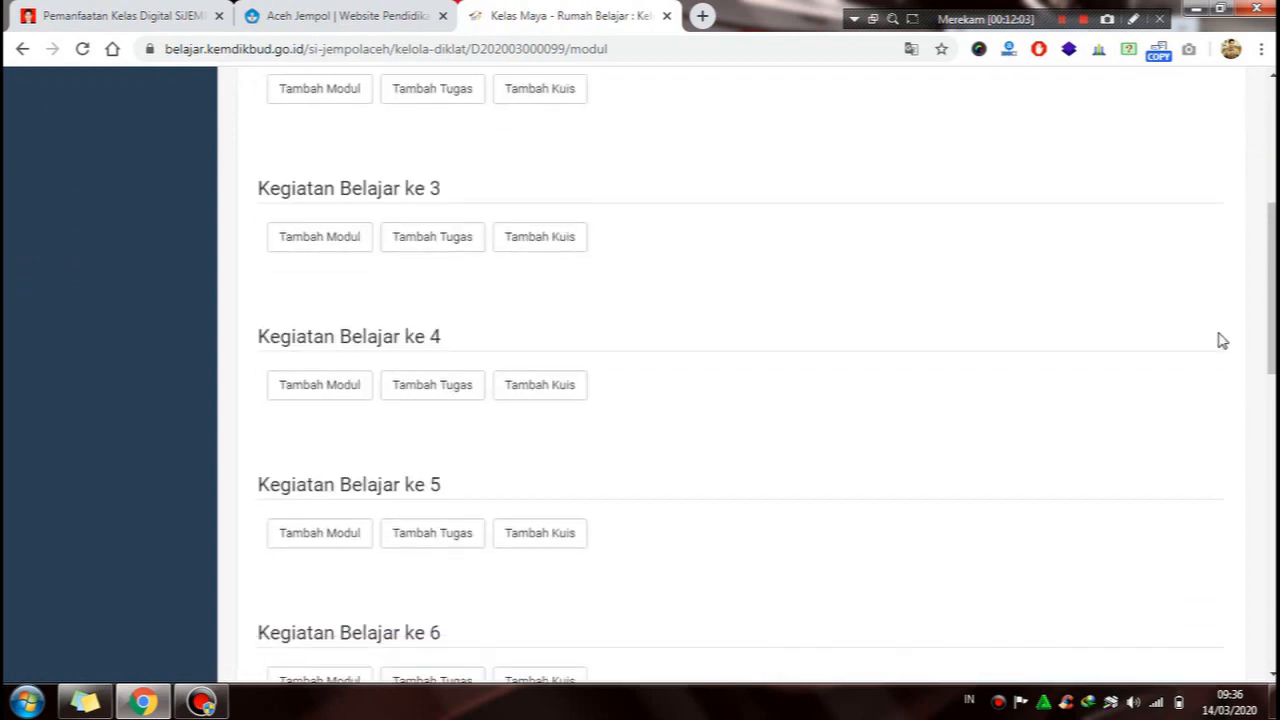
drag(1271, 342, 1271, 569)
scroll(740, 375, down, 3)
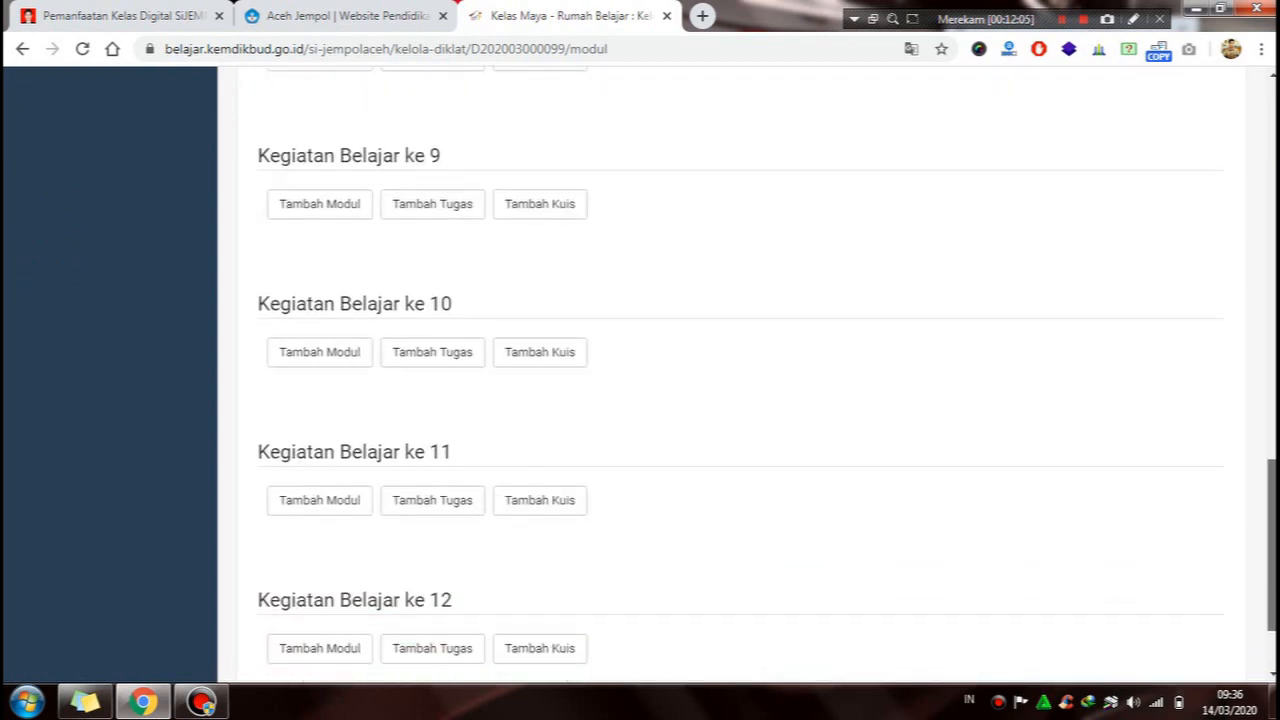
scroll(740, 375, up, 15)
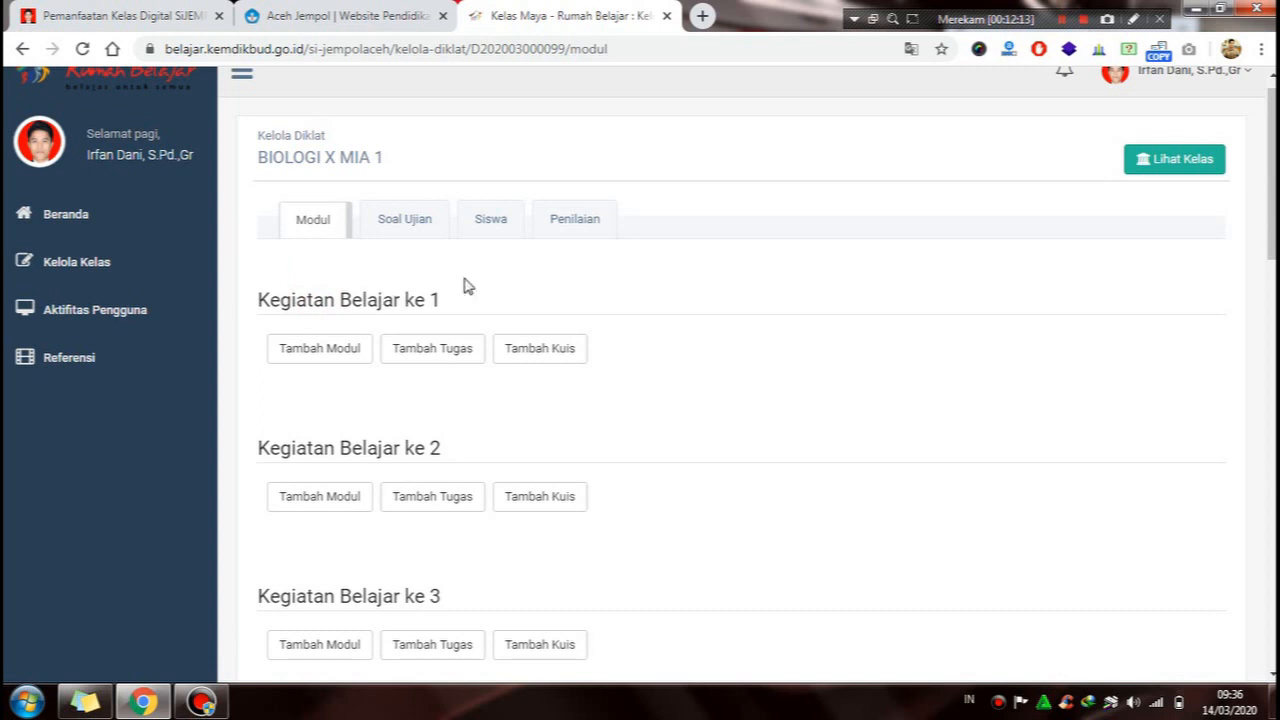
click(318, 354)
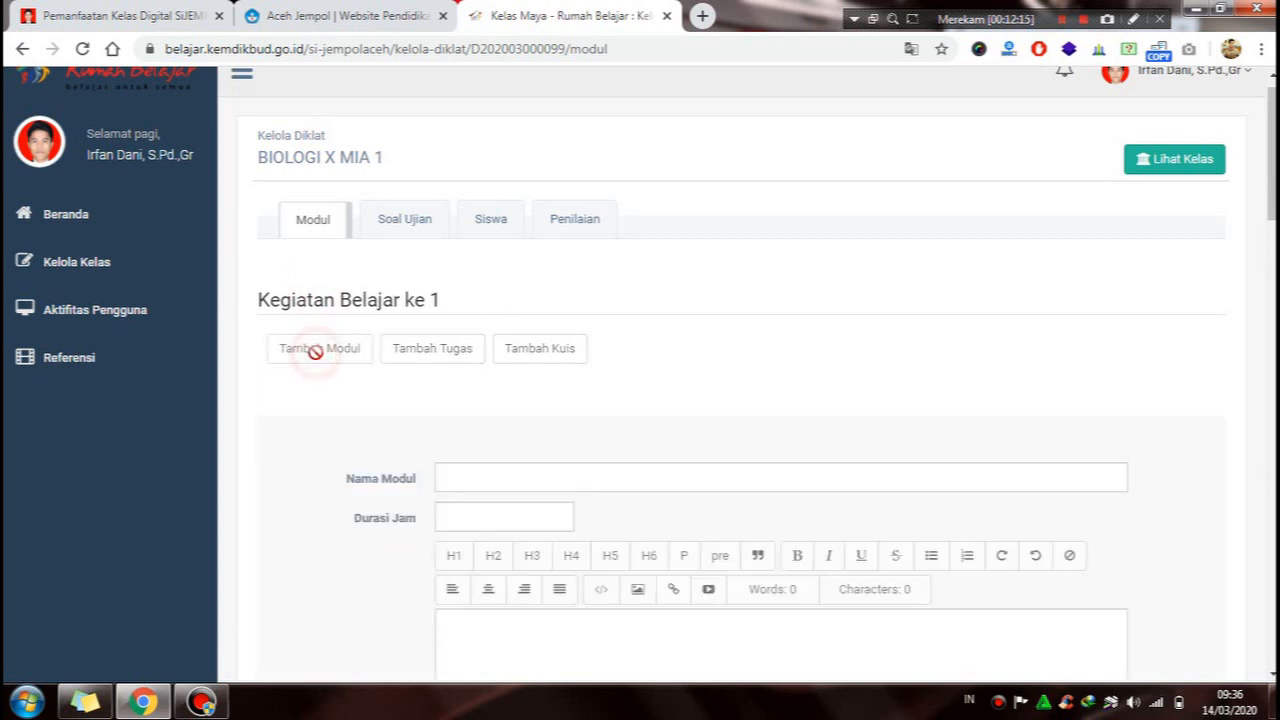
scroll(655, 447, down, 2)
scroll(717, 500, down, 3)
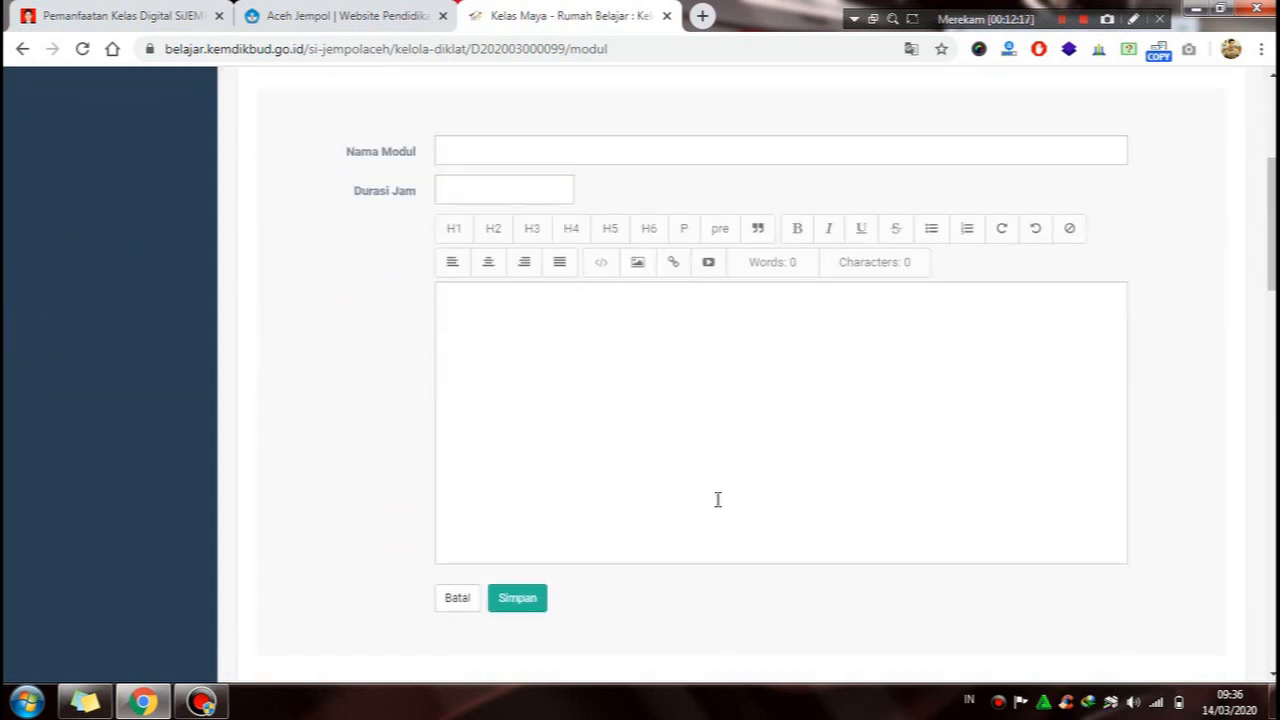
scroll(563, 454, up, 4)
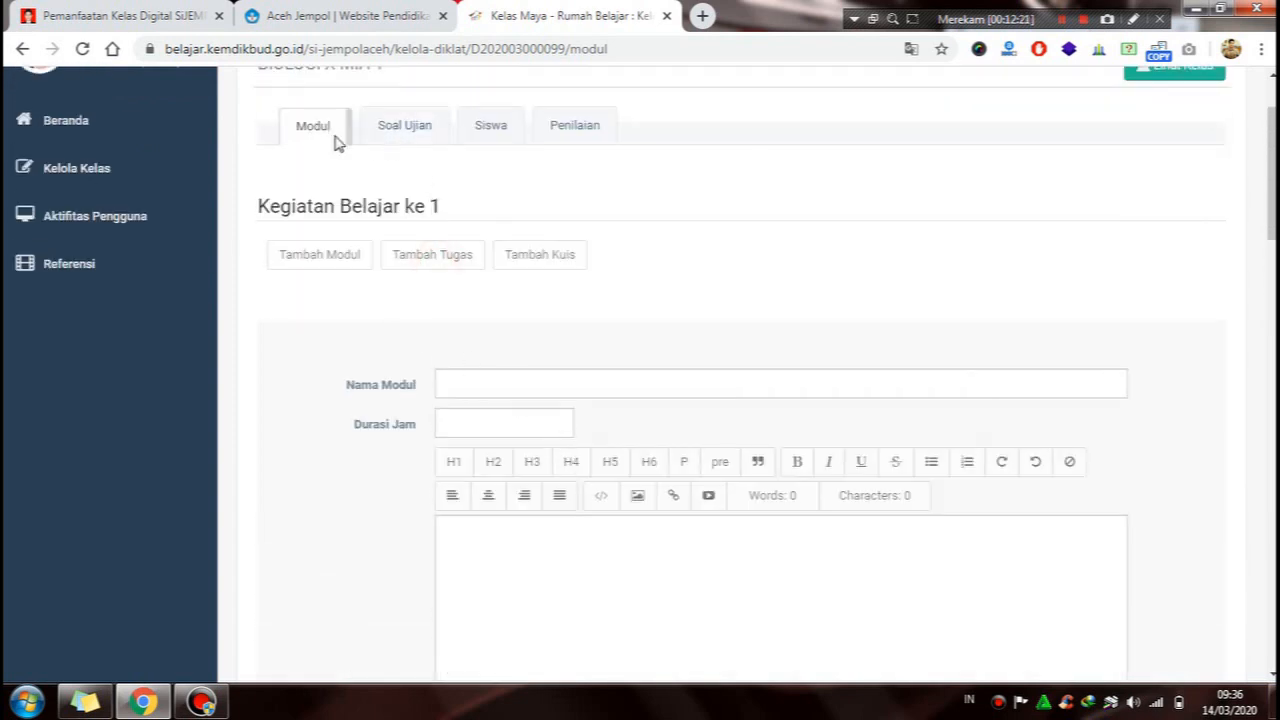
scroll(697, 434, down, 3)
click(457, 550)
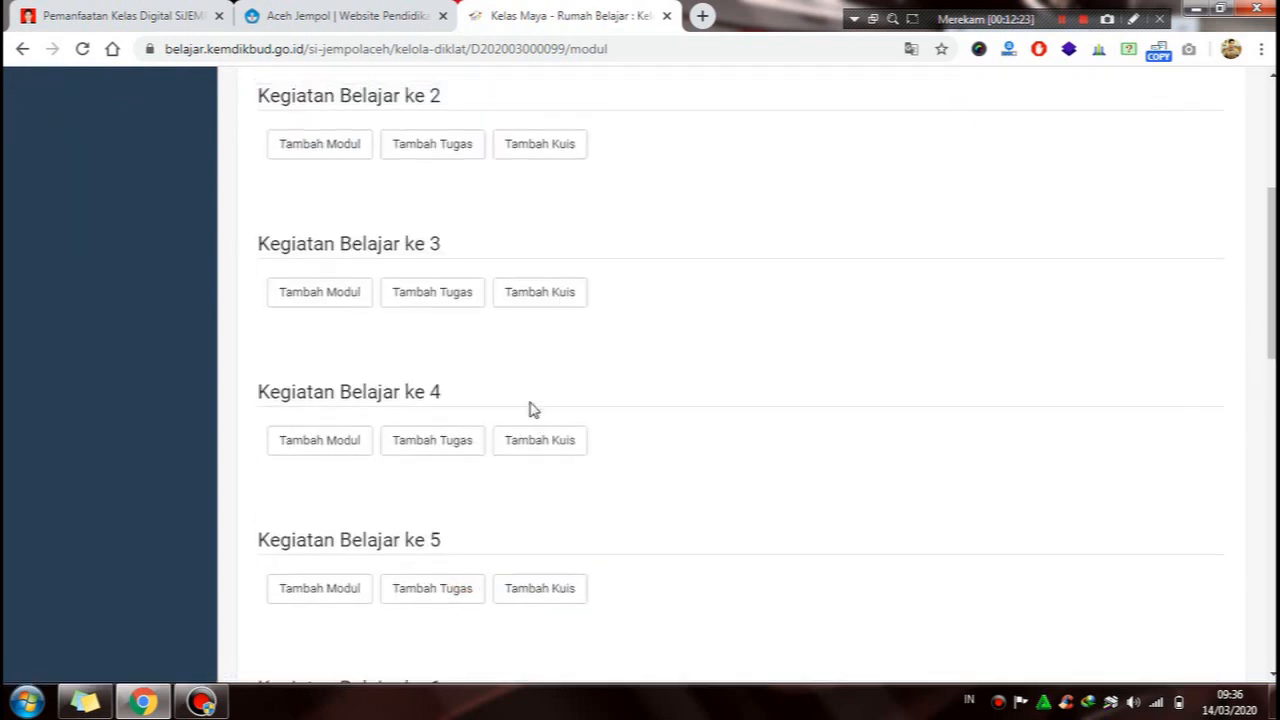
scroll(500, 380, up, 3)
click(440, 256)
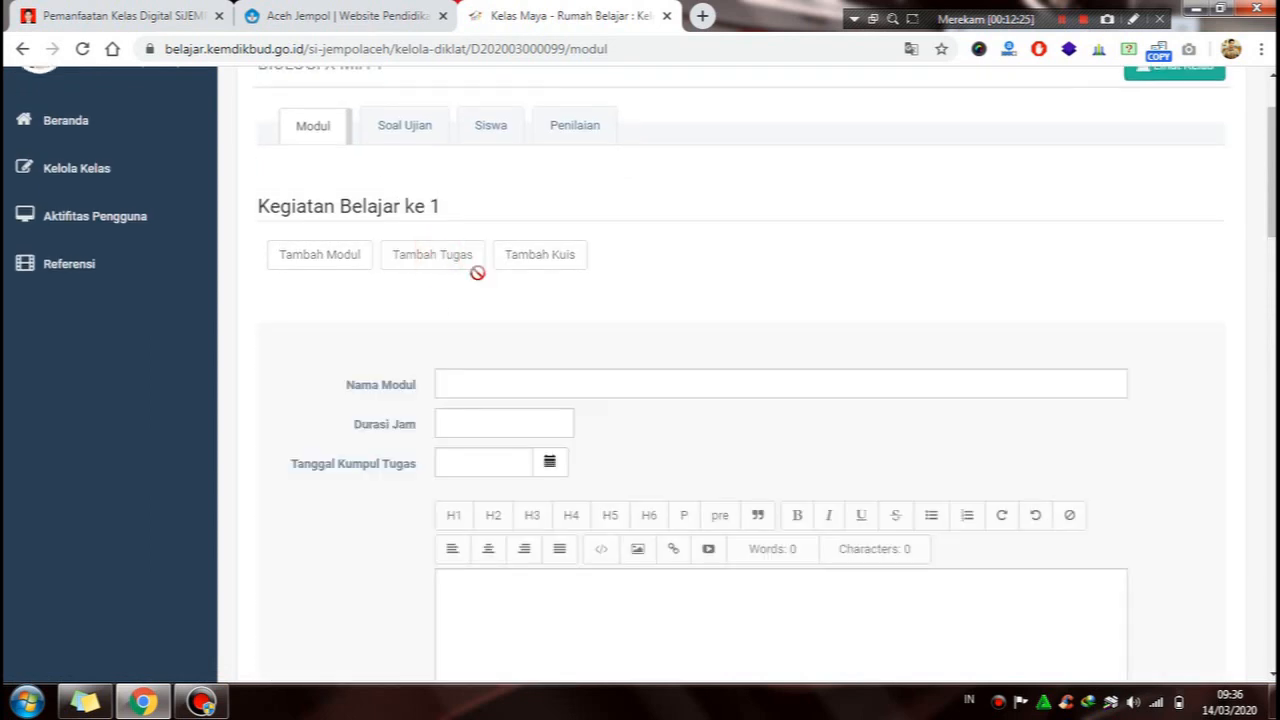
scroll(780, 443, down, 2)
scroll(661, 471, down, 3)
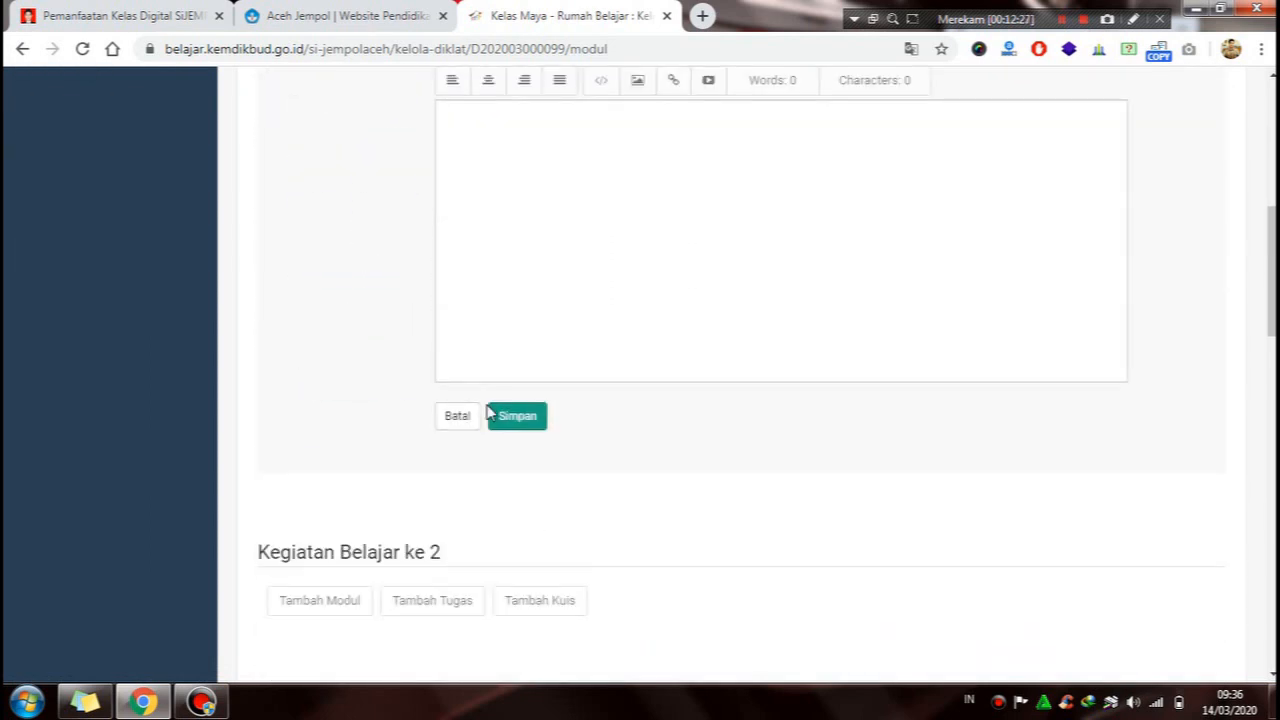
click(466, 418)
scroll(560, 350, up, 3)
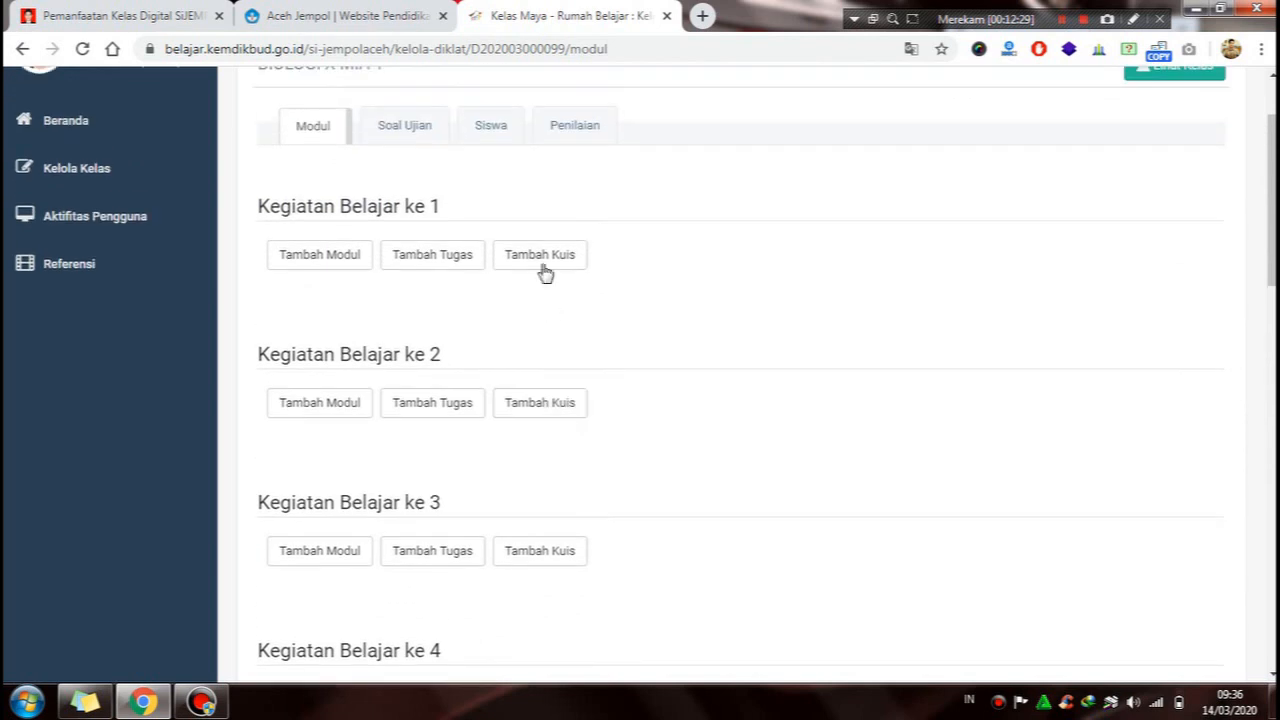
click(538, 256)
scroll(751, 374, down, 2)
click(689, 449)
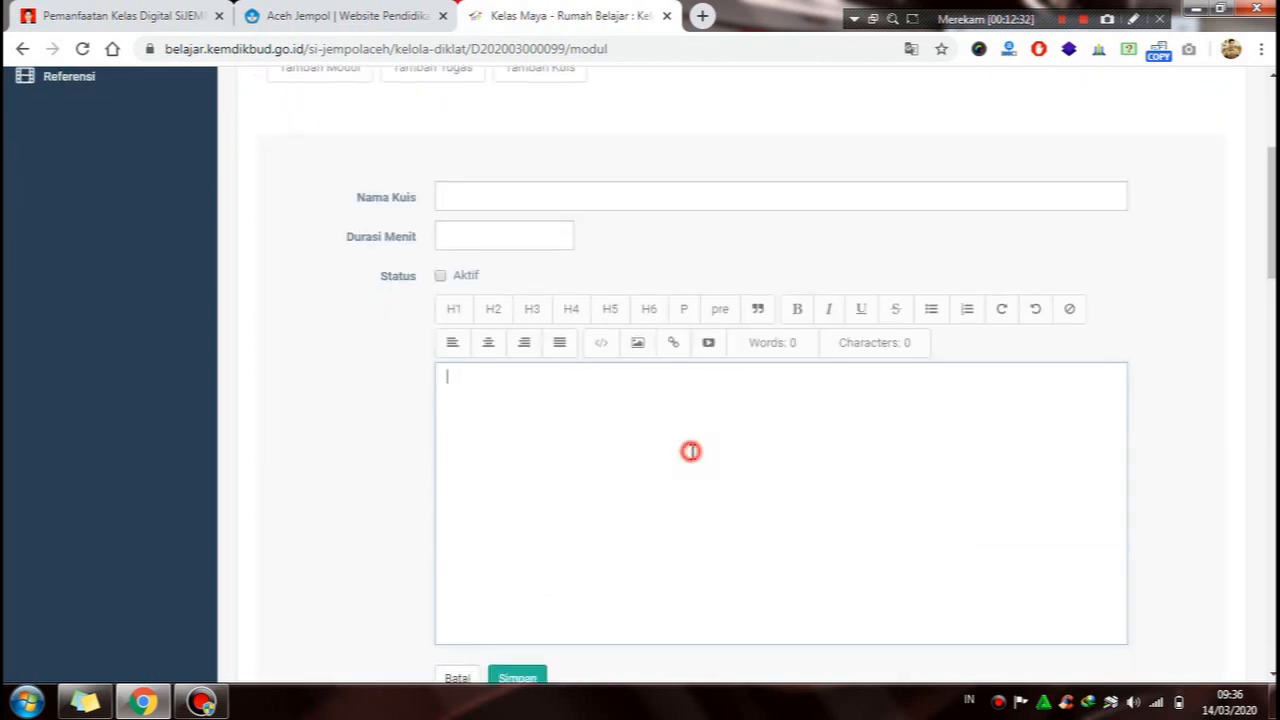
scroll(689, 449, down, 2)
scroll(707, 446, up, 1)
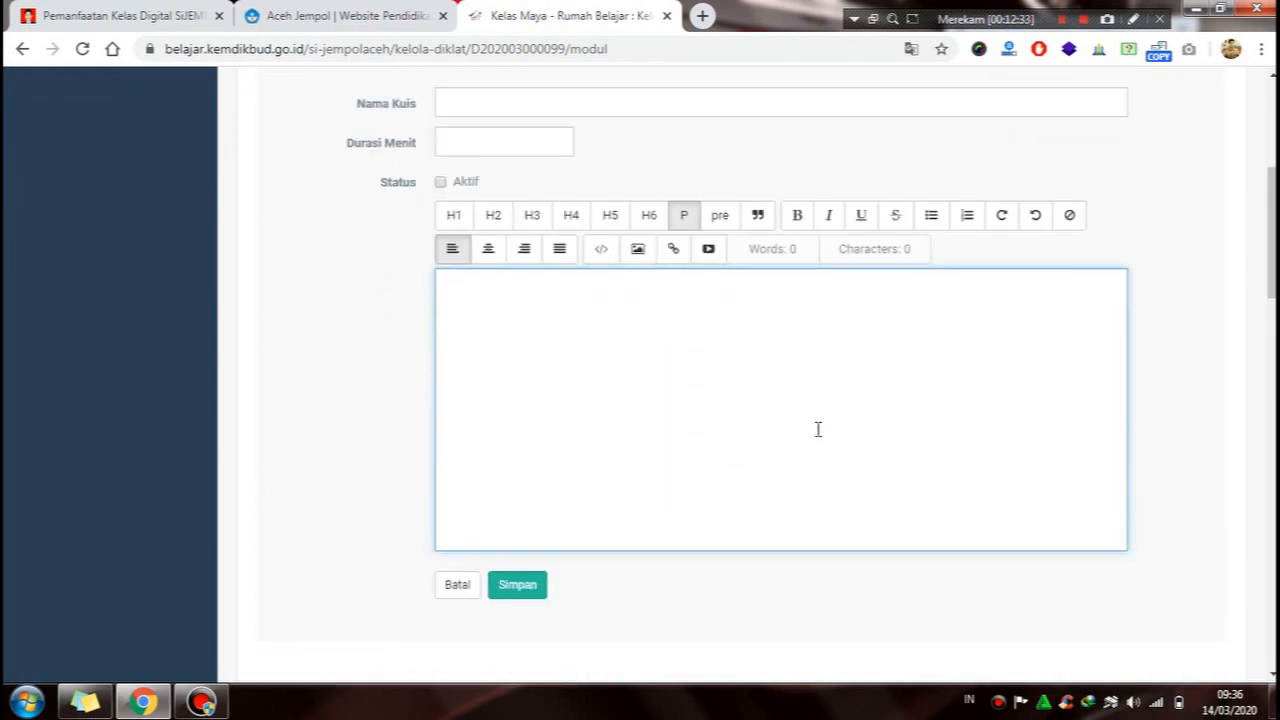
scroll(795, 410, down, 3)
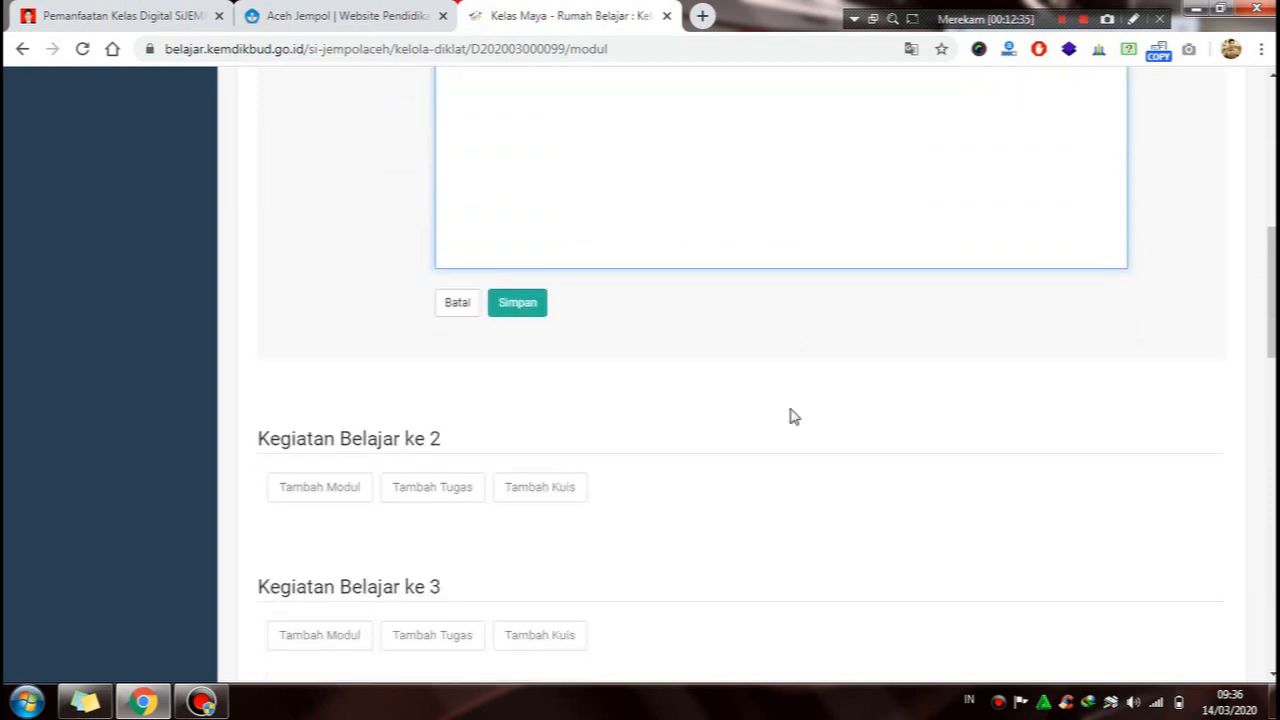
scroll(791, 417, up, 3)
click(457, 585)
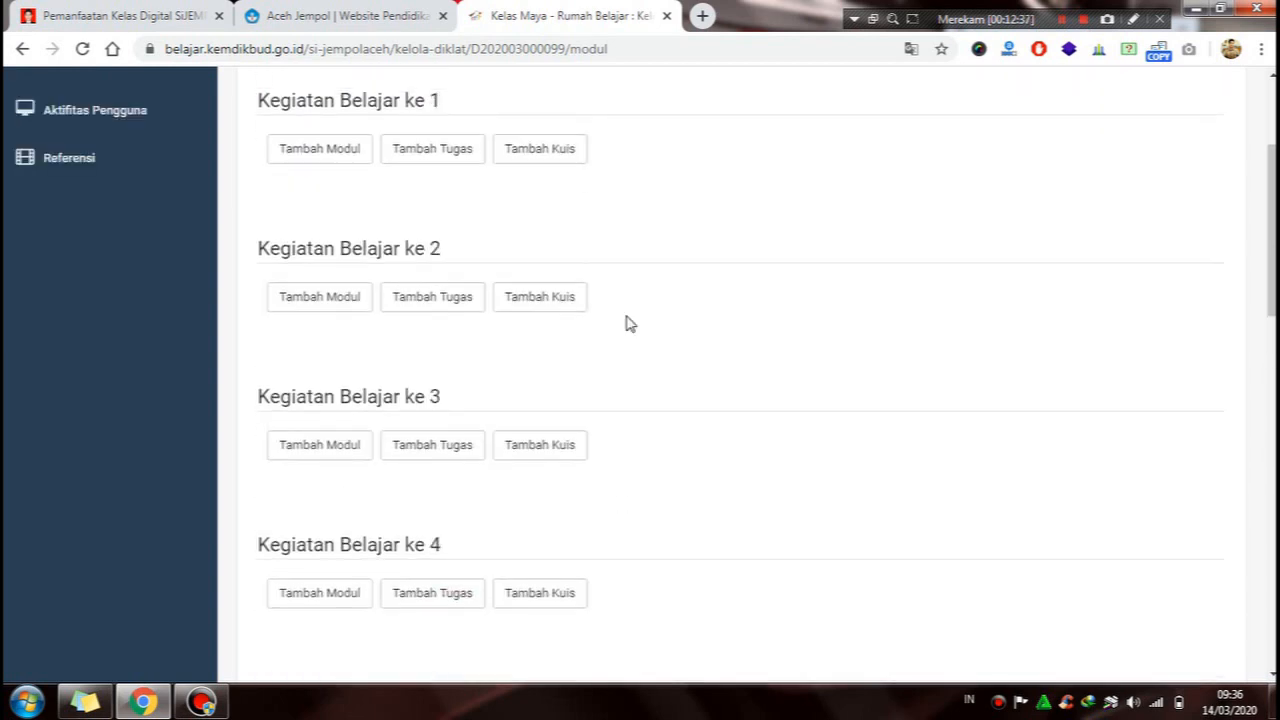
scroll(680, 328, up, 2)
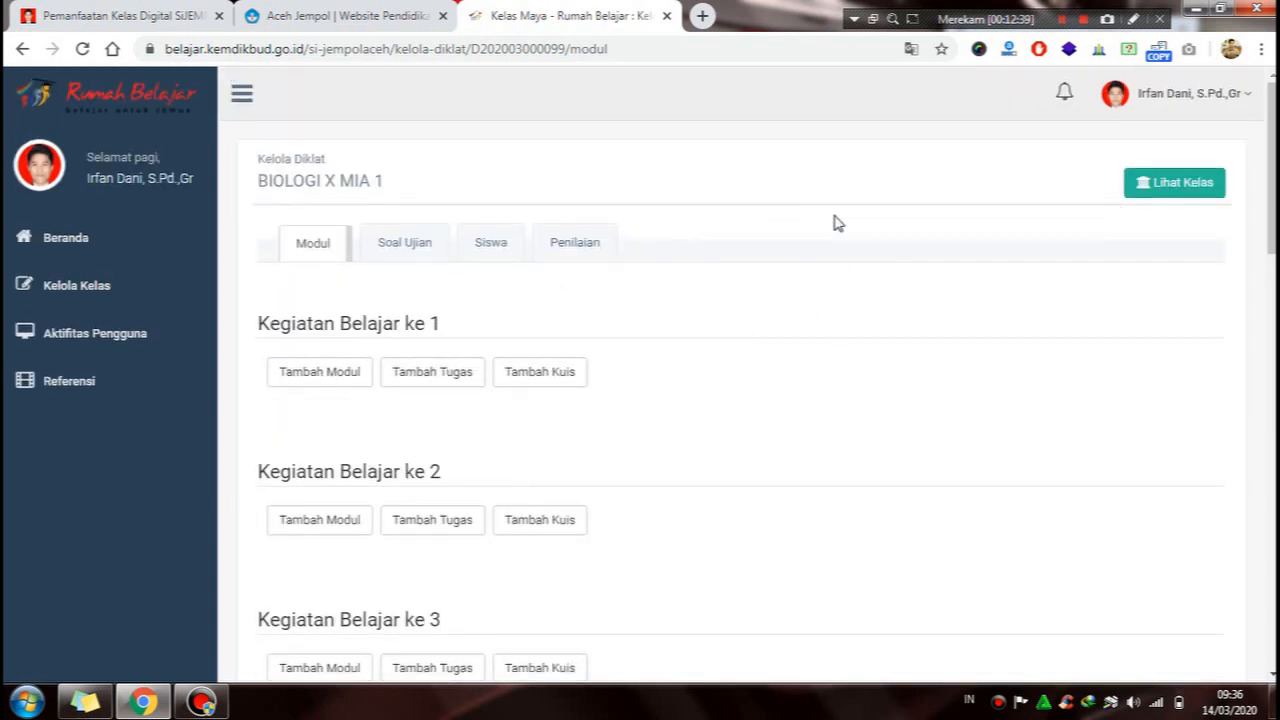
- Go to Lihat Kelas and open Lihat Detail on the BIOLOGI X MIA 1 card
click(1194, 186)
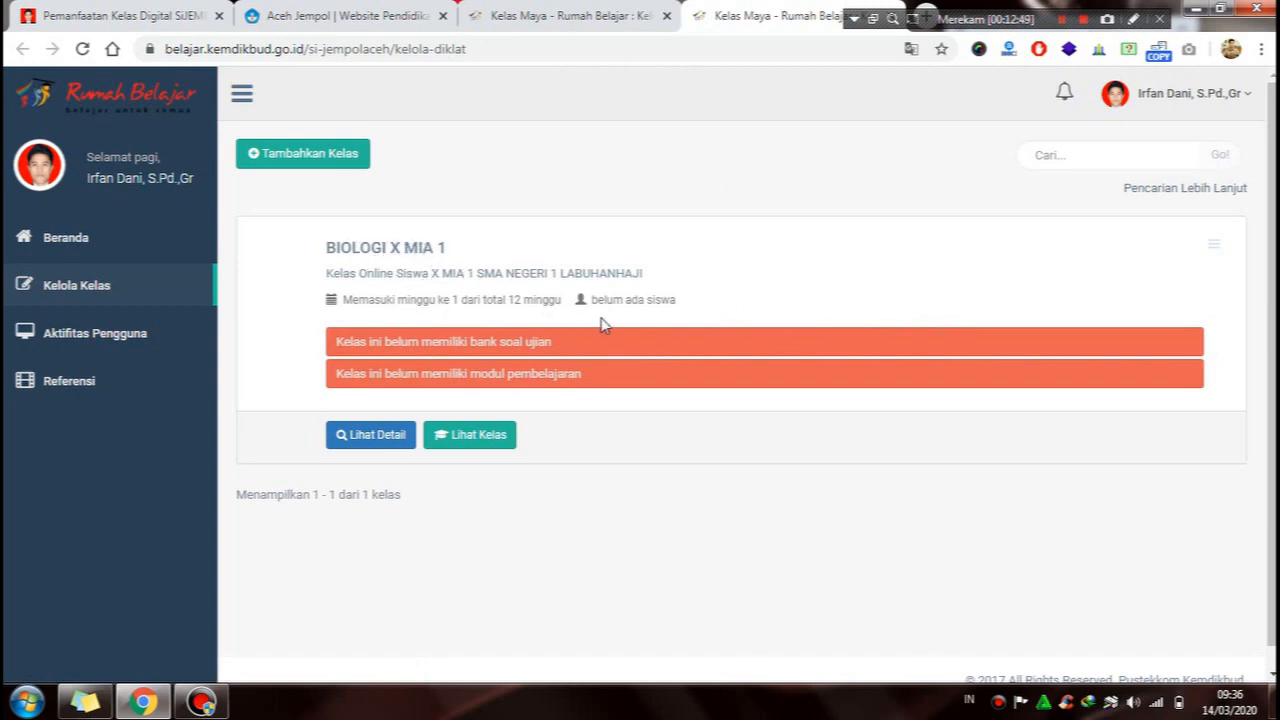
click(373, 437)
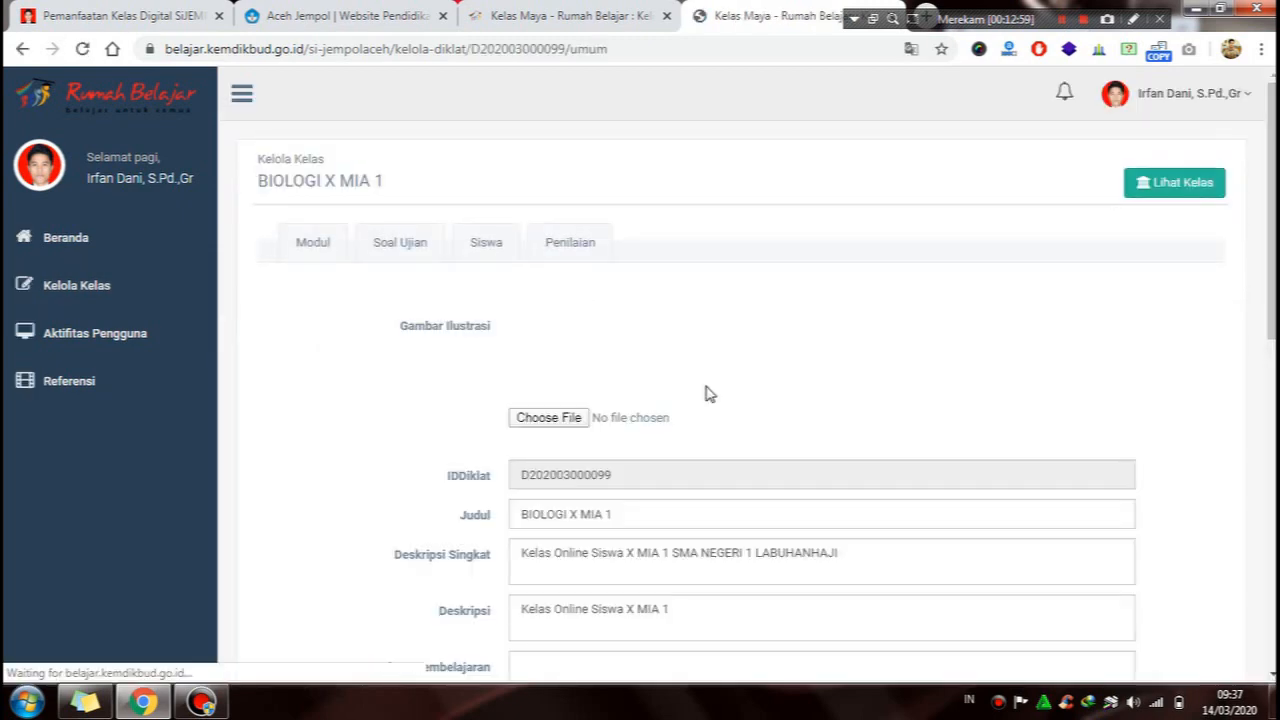
scroll(718, 383, down, 1)
scroll(718, 383, up, 1)
click(1171, 189)
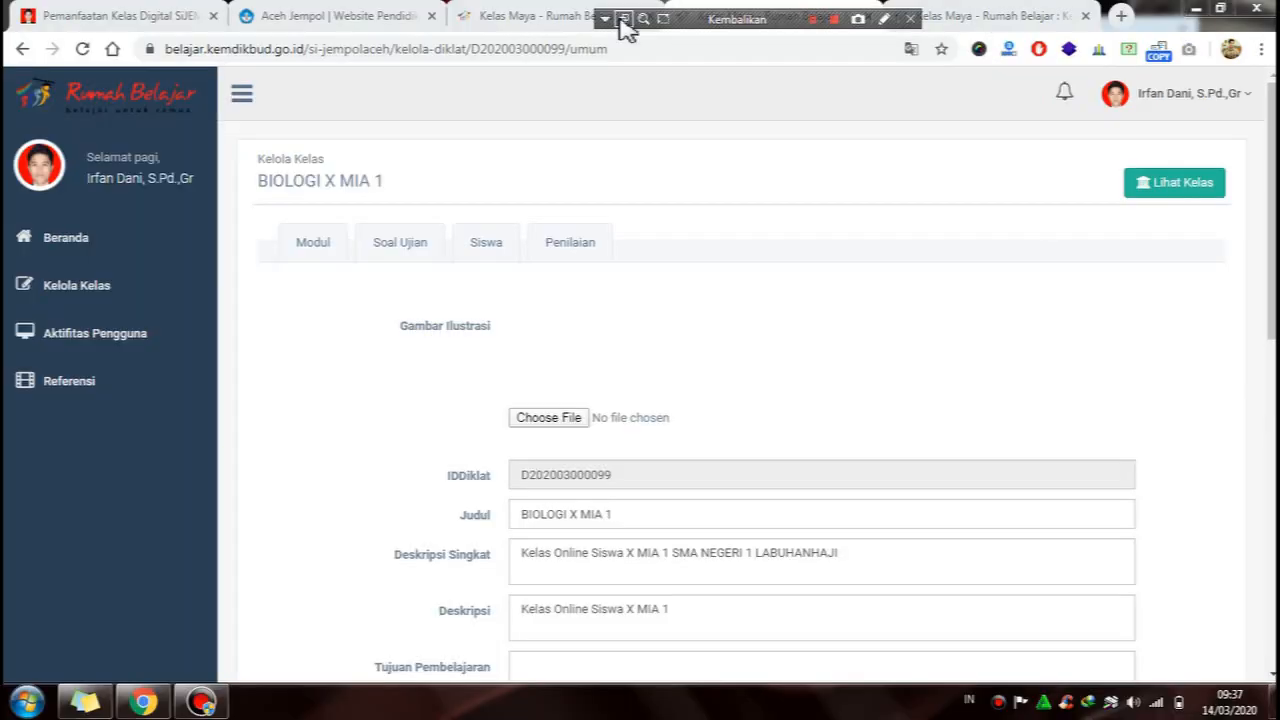
- Set Bandicam's recording area to Ukuran > Layar Penuh, then return to Chrome's class list tab
click(625, 19)
click(616, 21)
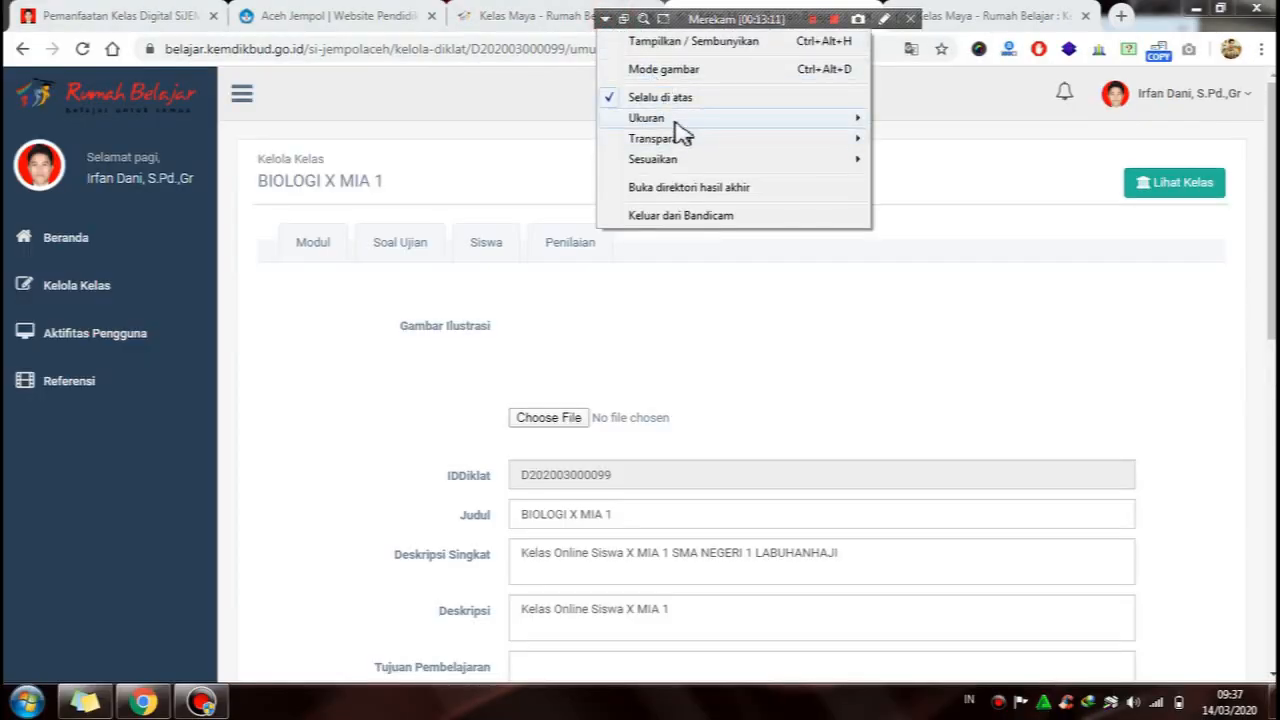
mouse_move(676, 120)
click(921, 147)
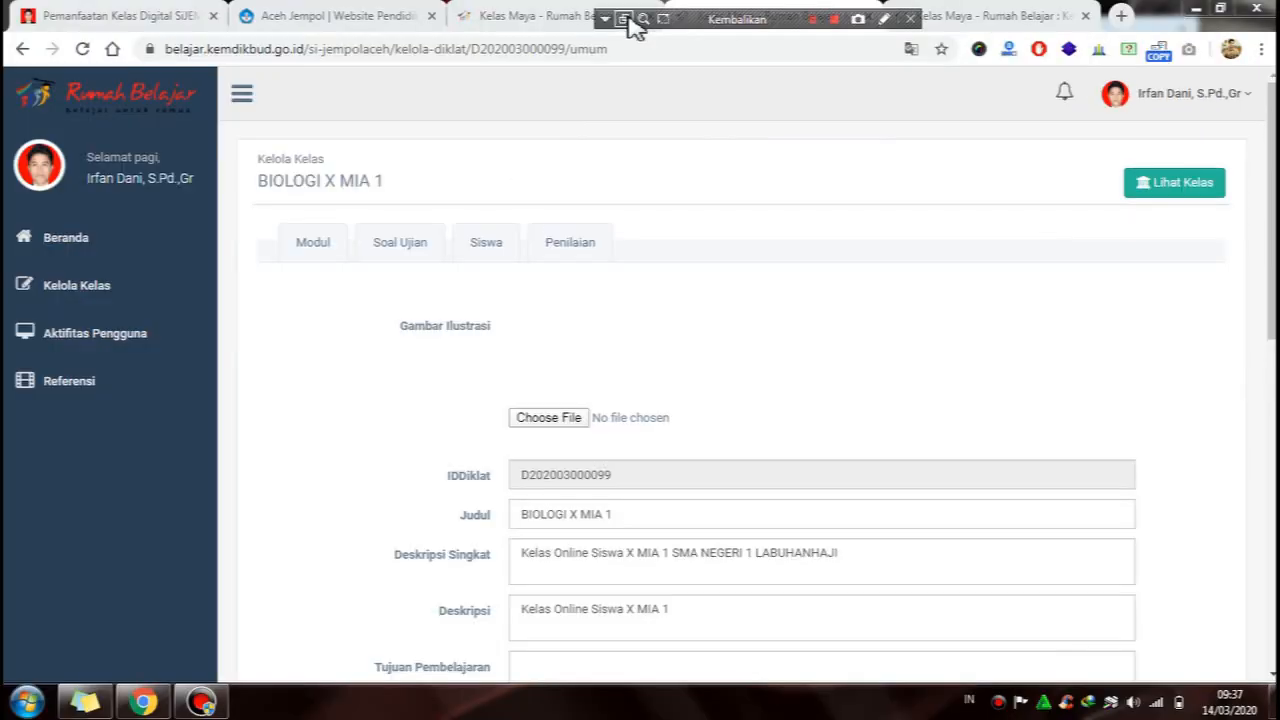
click(632, 18)
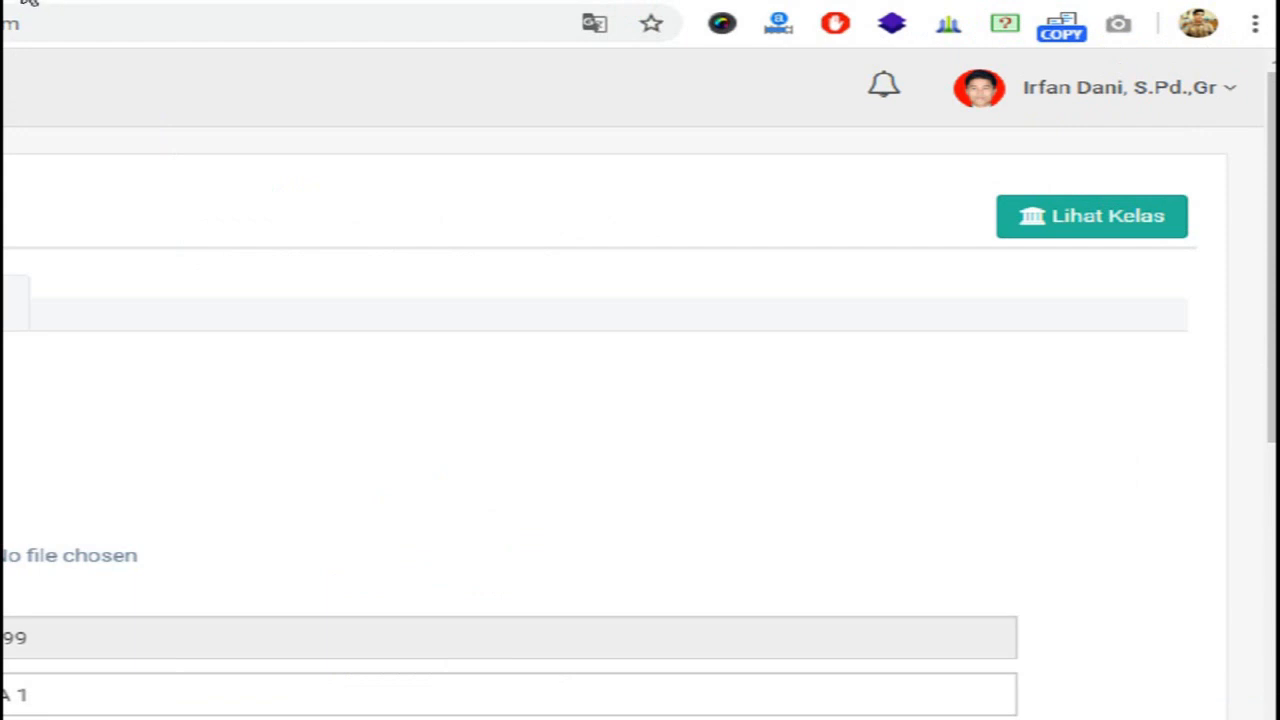
click(28, 2)
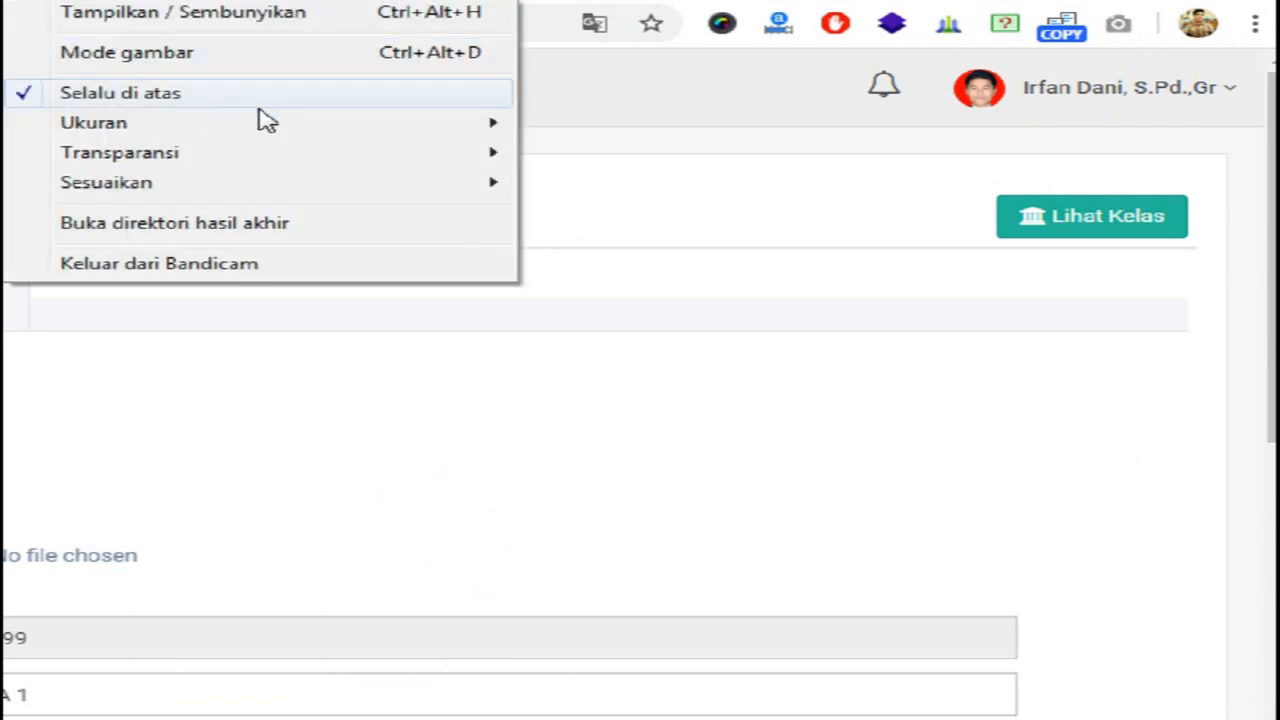
mouse_move(270, 128)
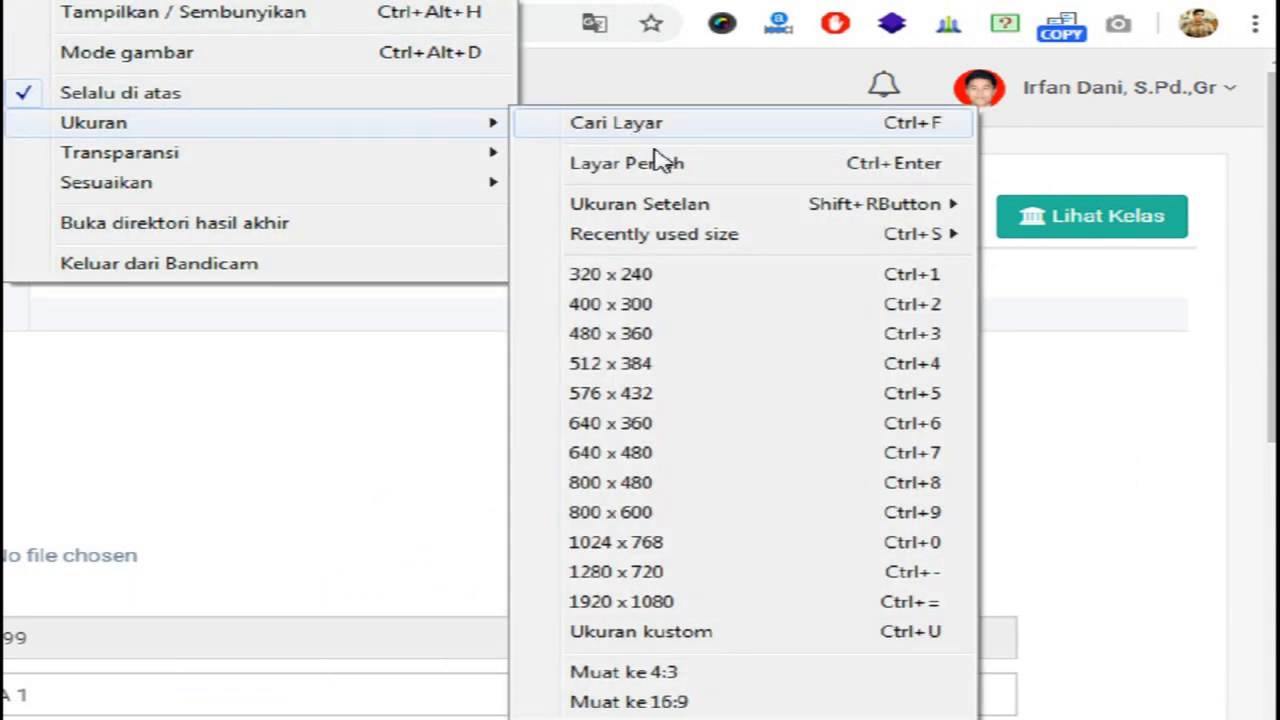
click(660, 162)
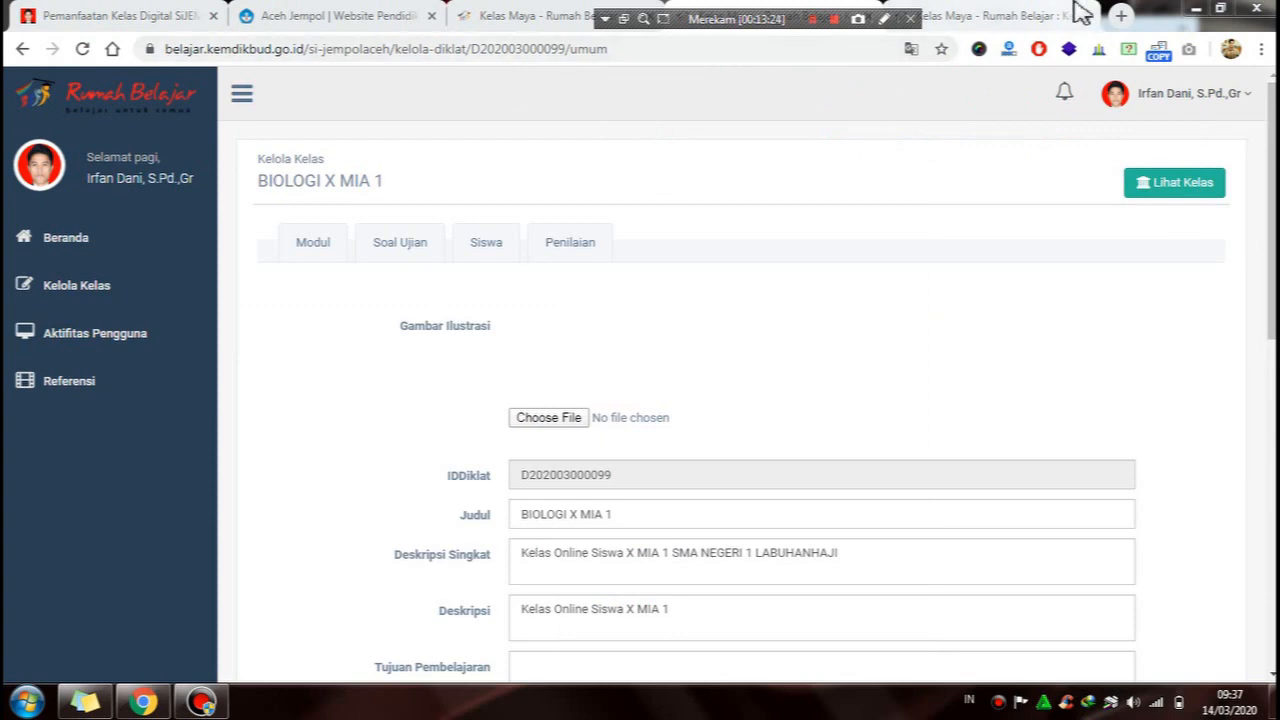
click(1027, 9)
scroll(760, 205, down, 1)
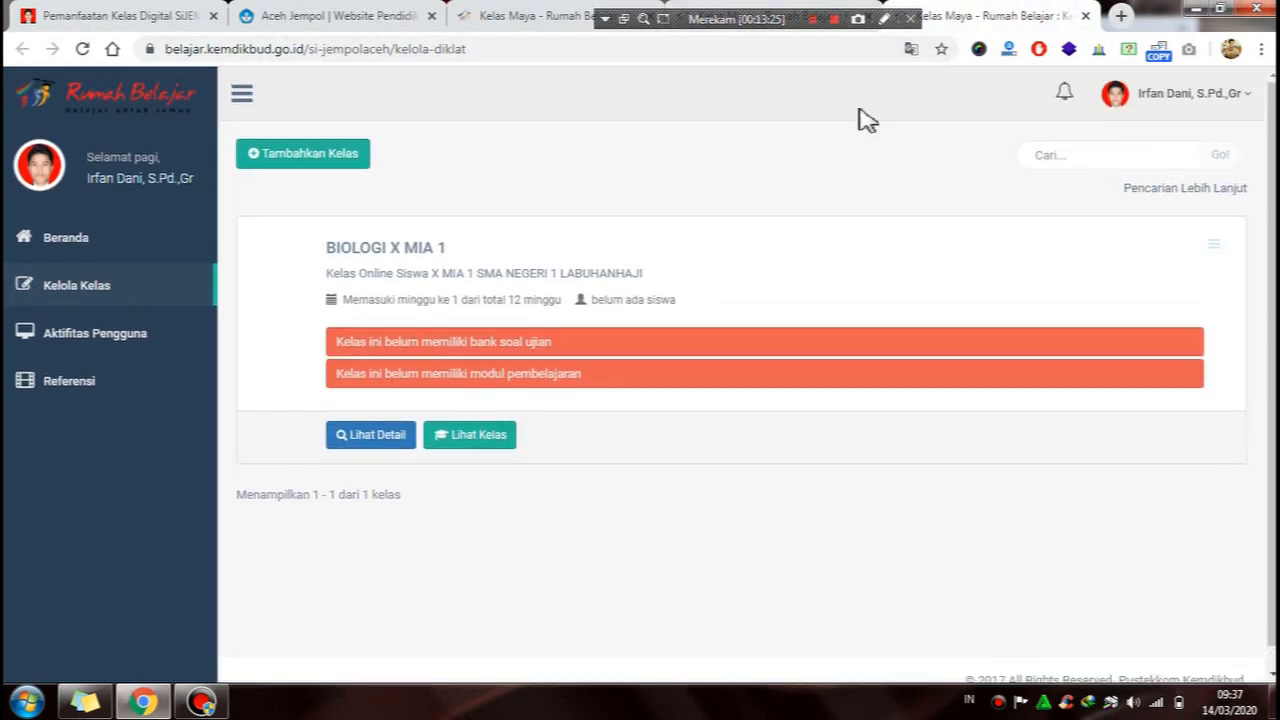
scroll(470, 415, down, 1)
click(472, 425)
click(117, 334)
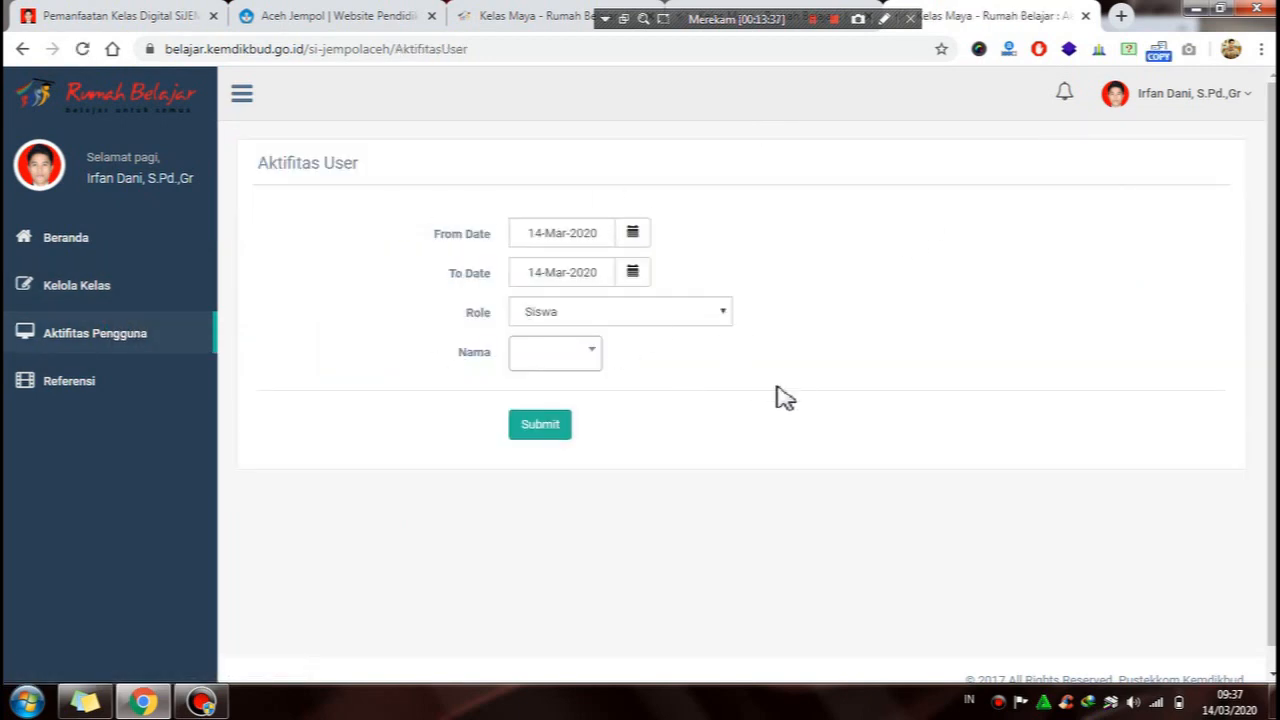
scroll(946, 331, down, 1)
scroll(700, 328, up, 1)
click(116, 392)
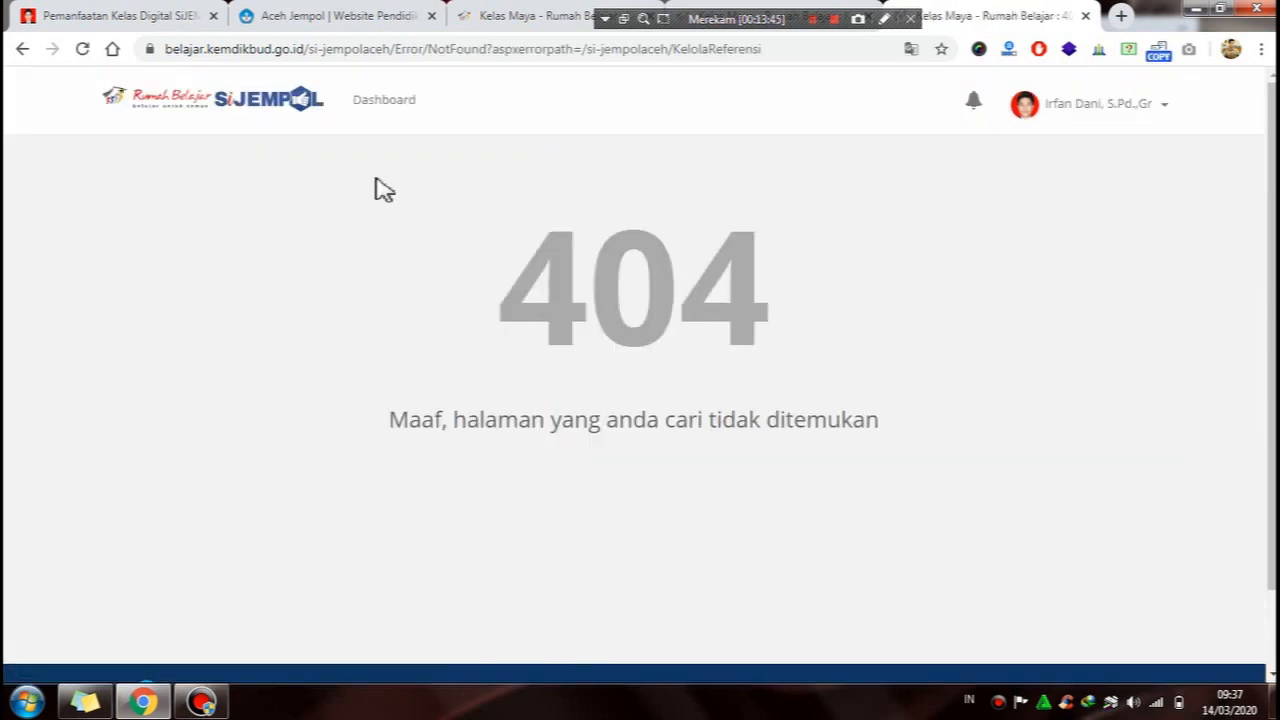
click(384, 101)
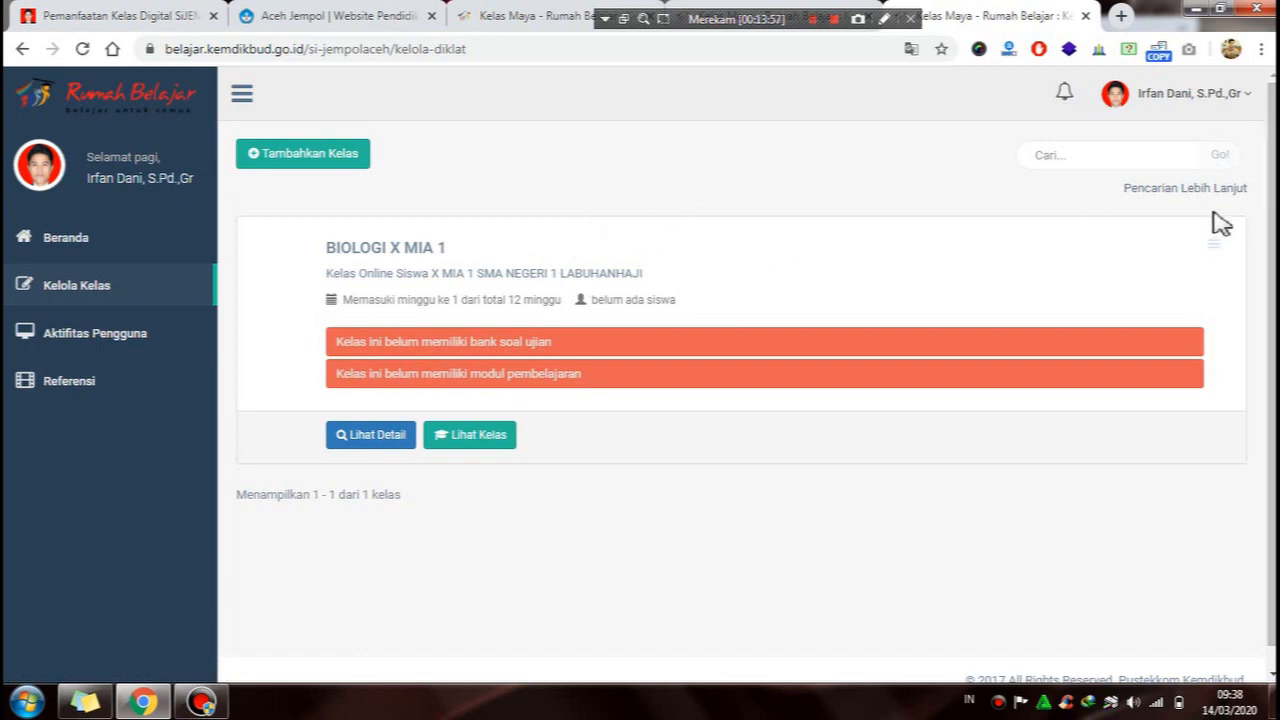
scroll(1272, 176, down, 1)
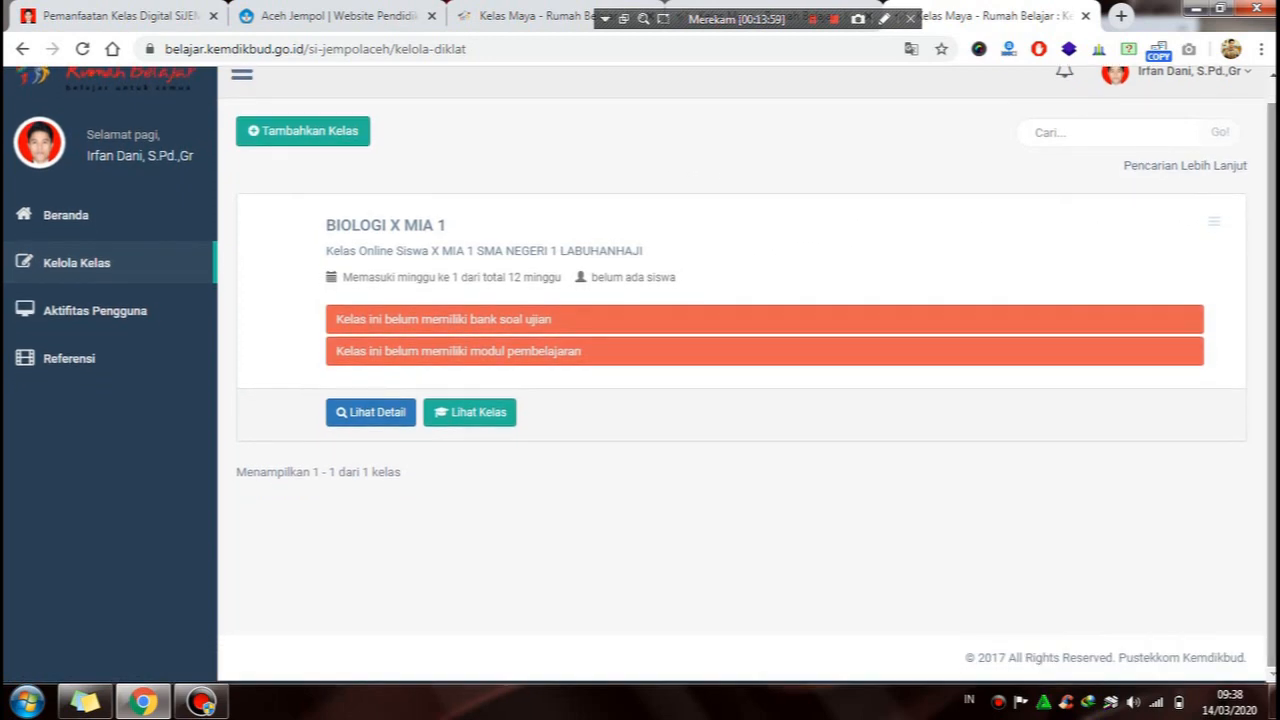
scroll(1268, 290, up, 1)
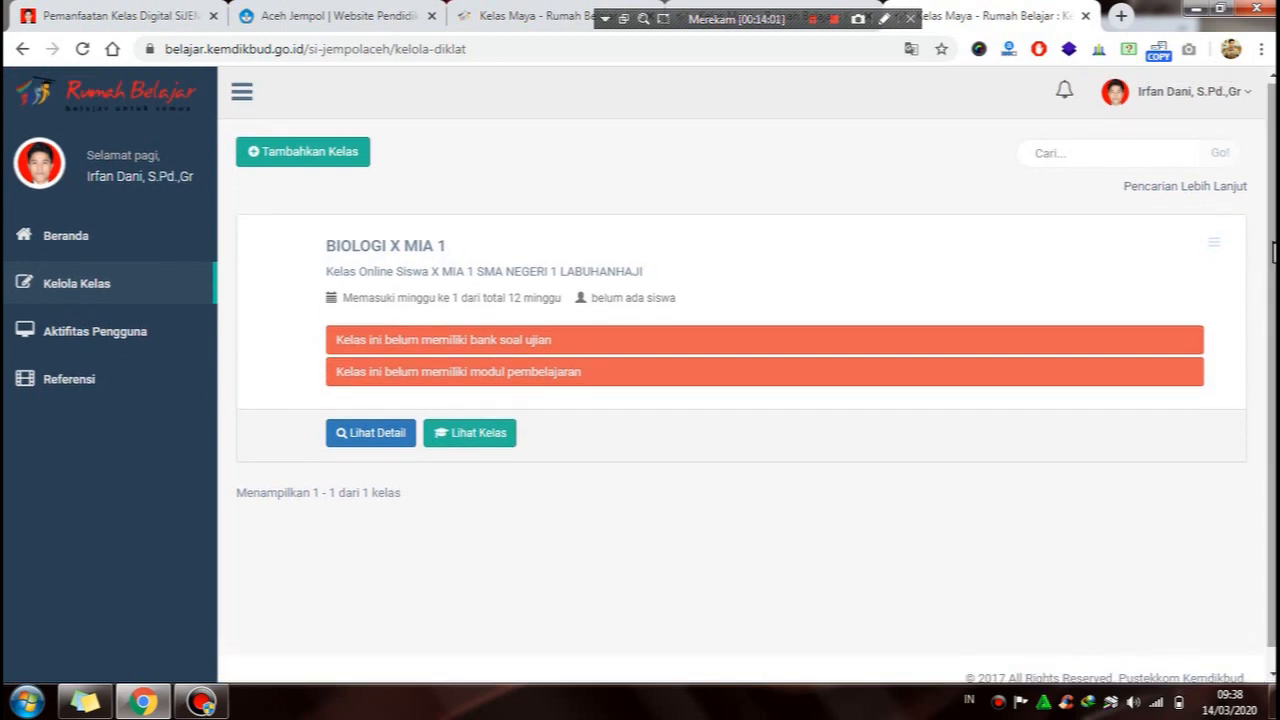